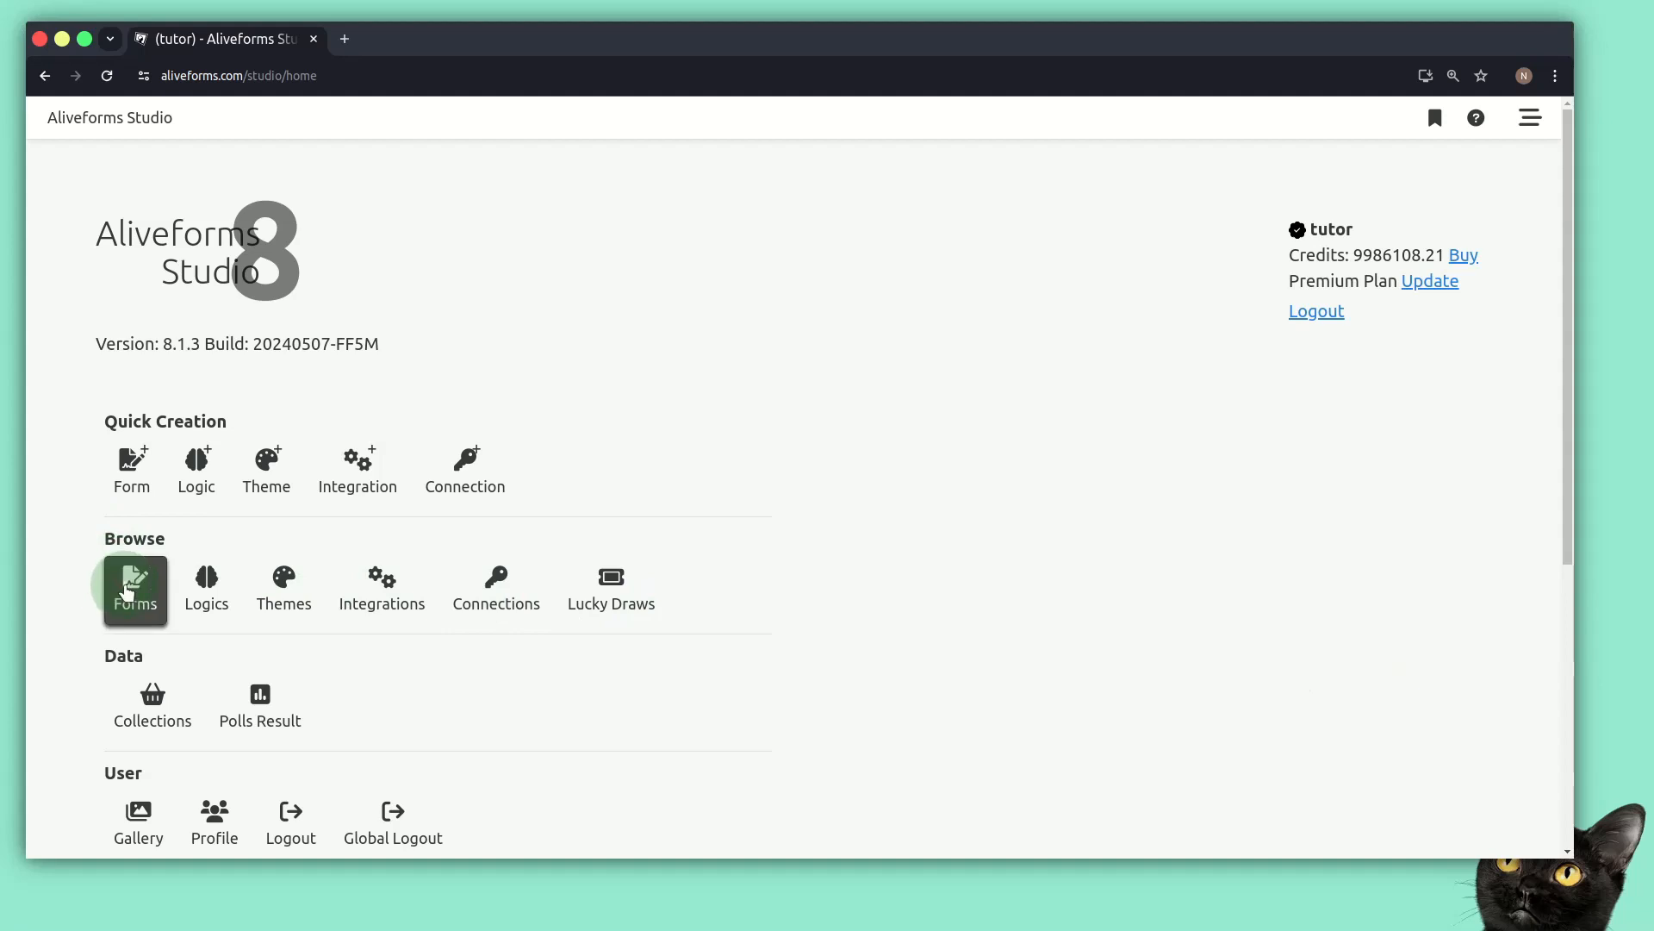
Open the Contact form and look through the existing themes offered in its theme settings
left_click(78, 462)
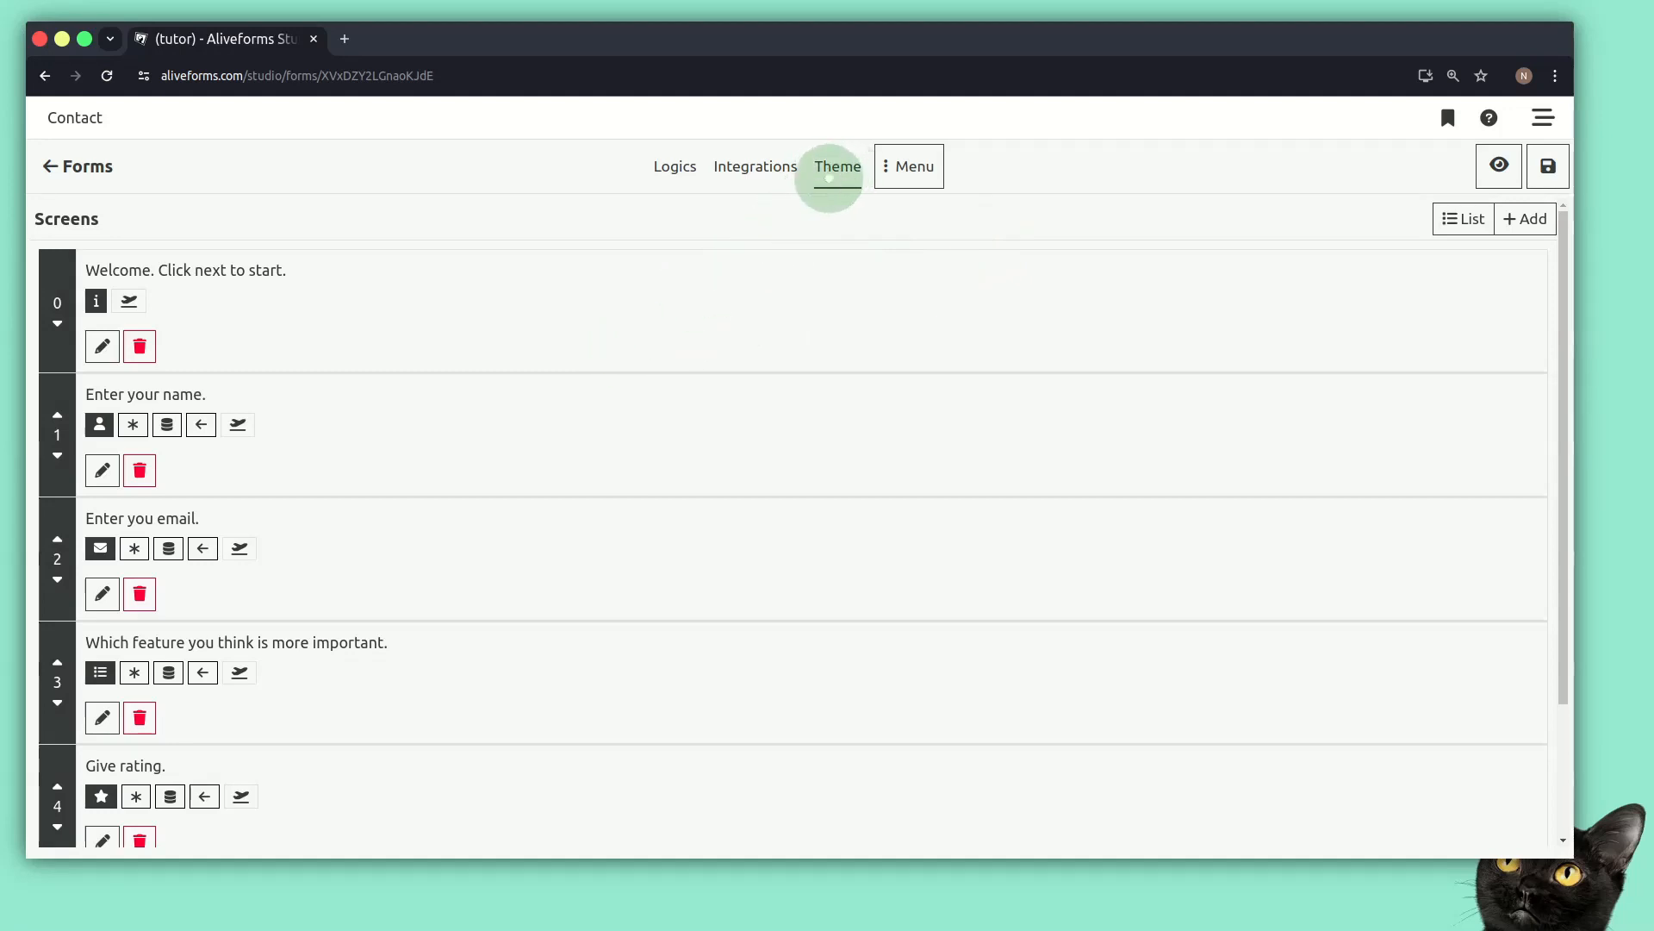
left_click(915, 166)
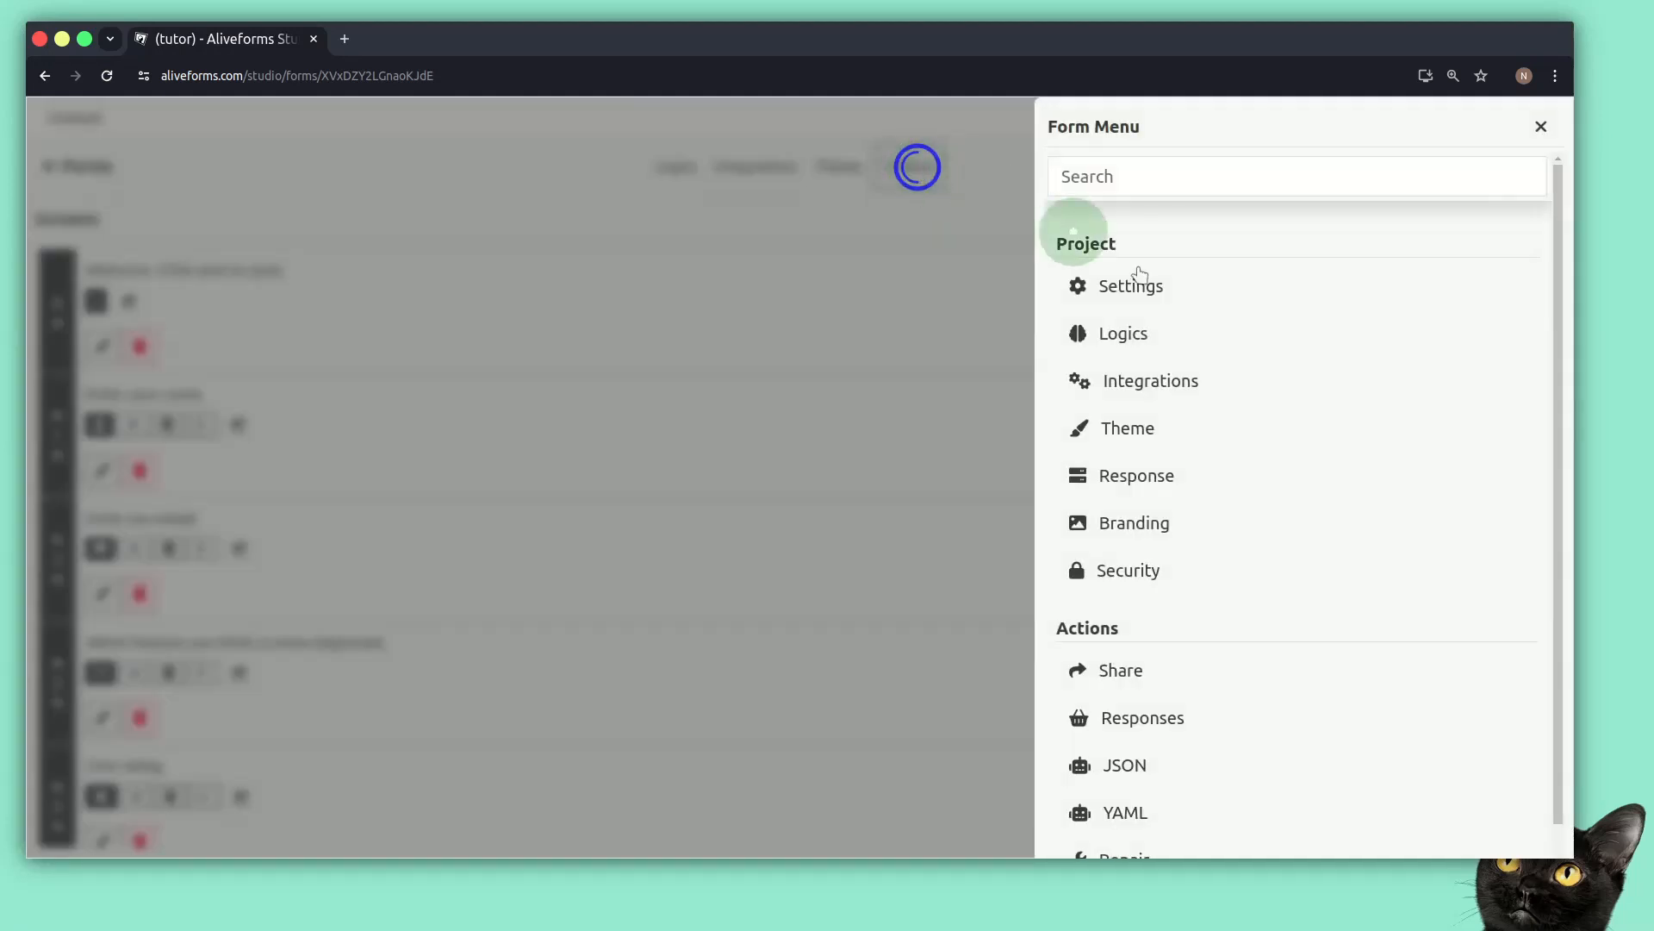
left_click(1139, 428)
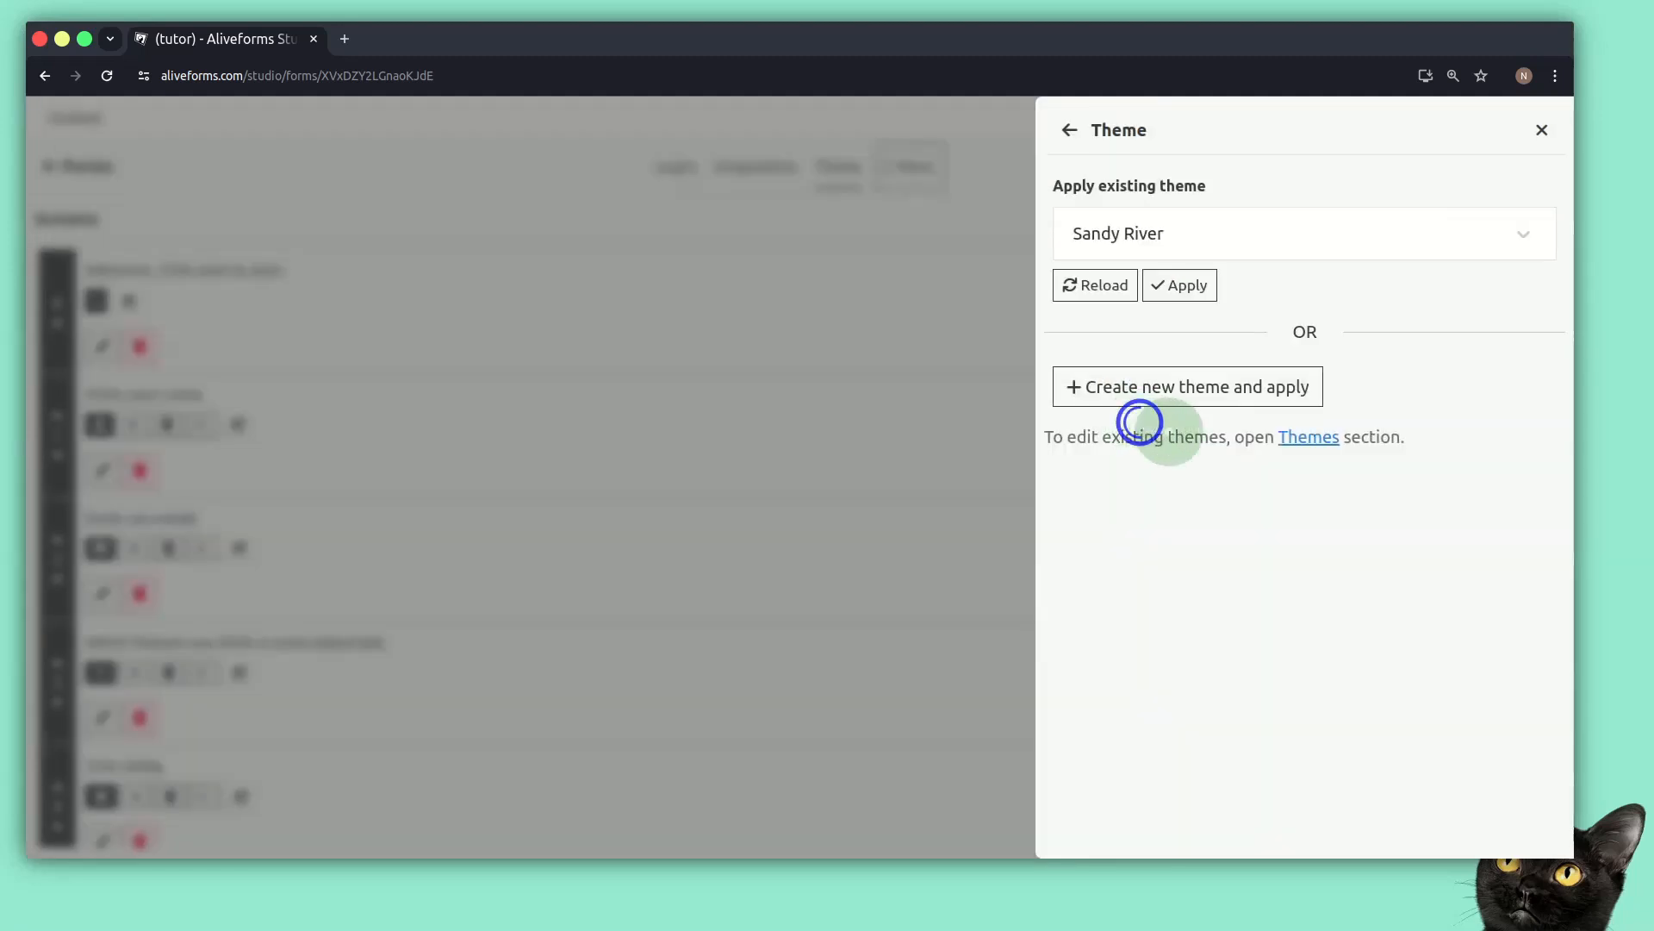
left_click(1280, 248)
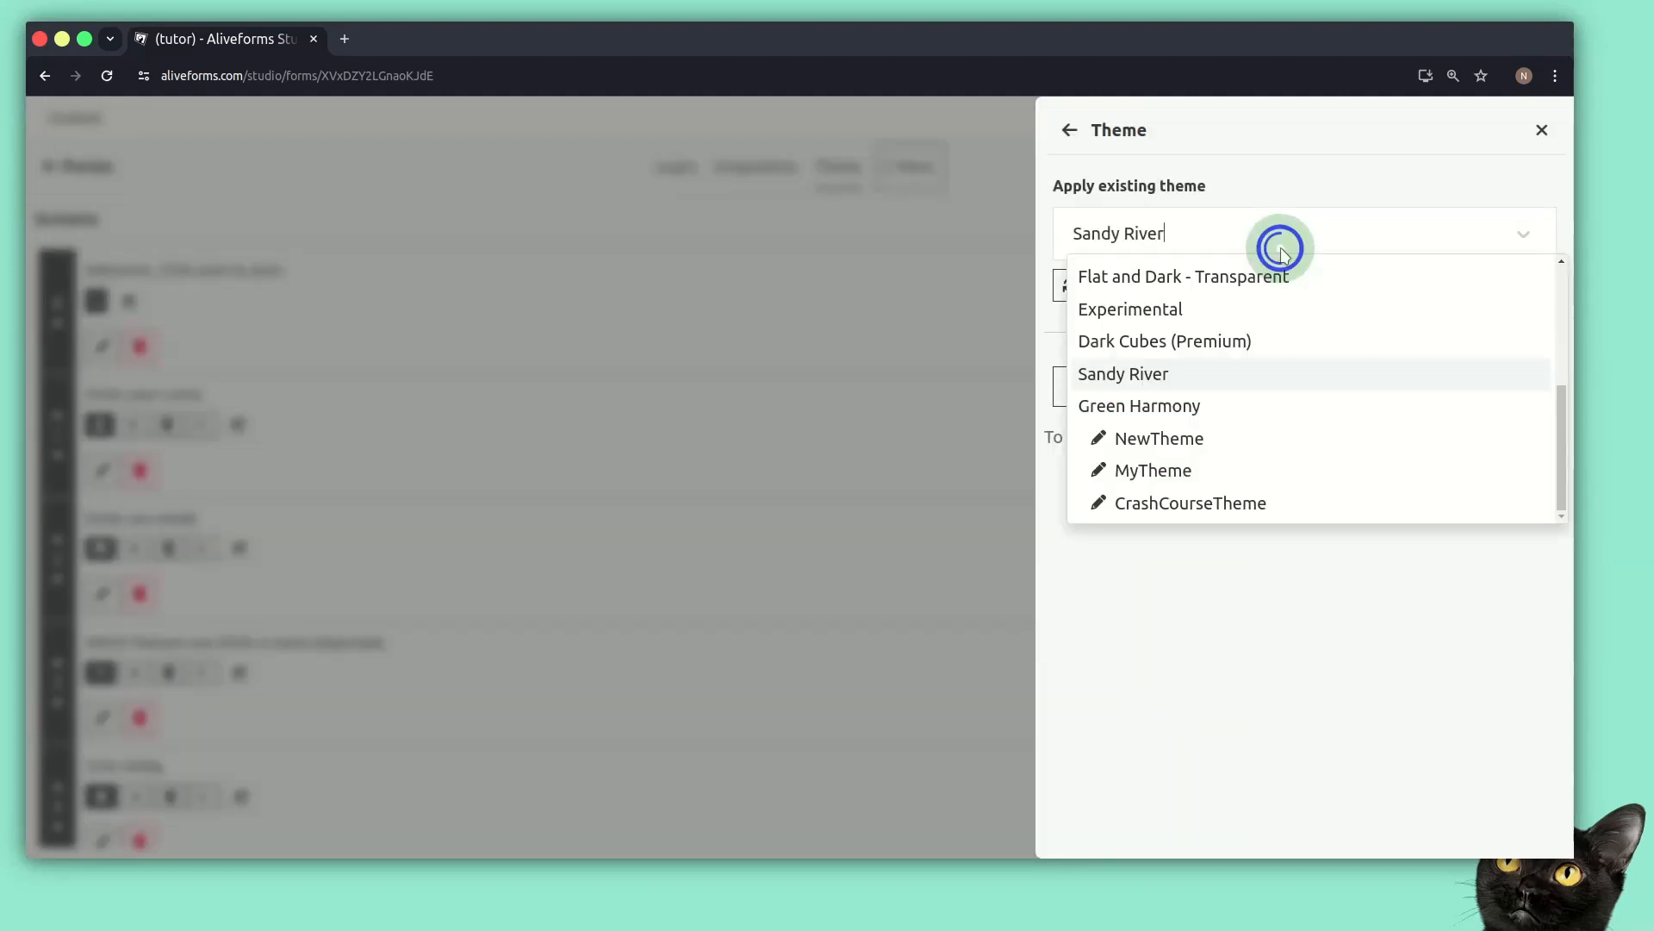
scroll(1249, 379, "up", 5)
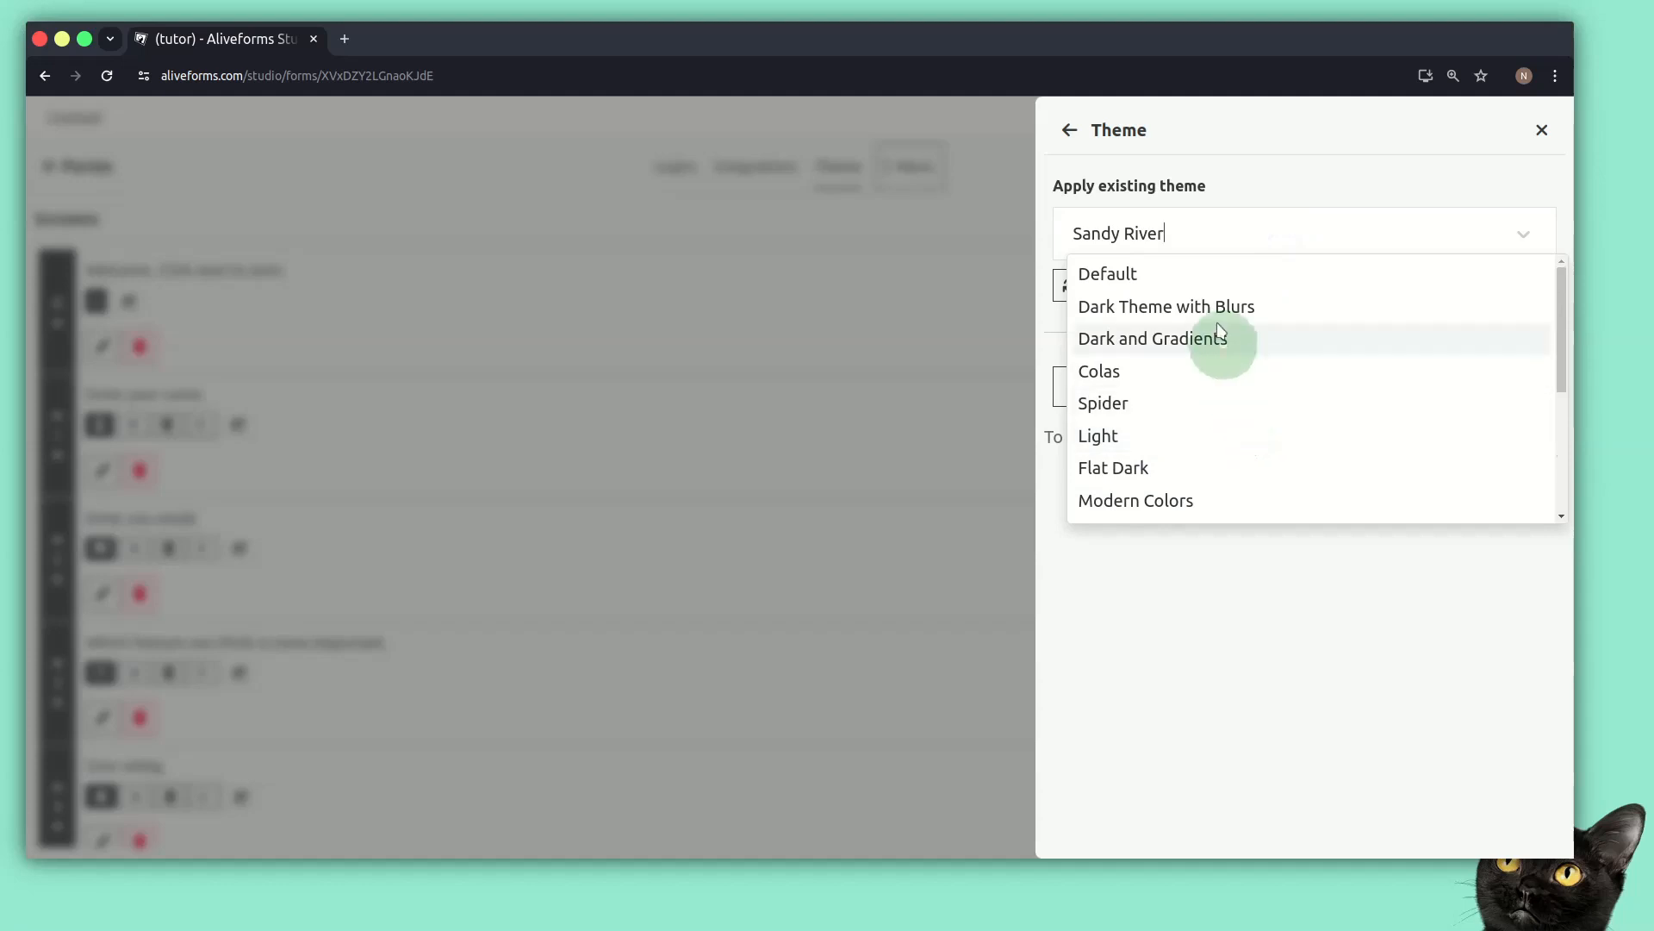
scroll(1227, 431, "down", 4)
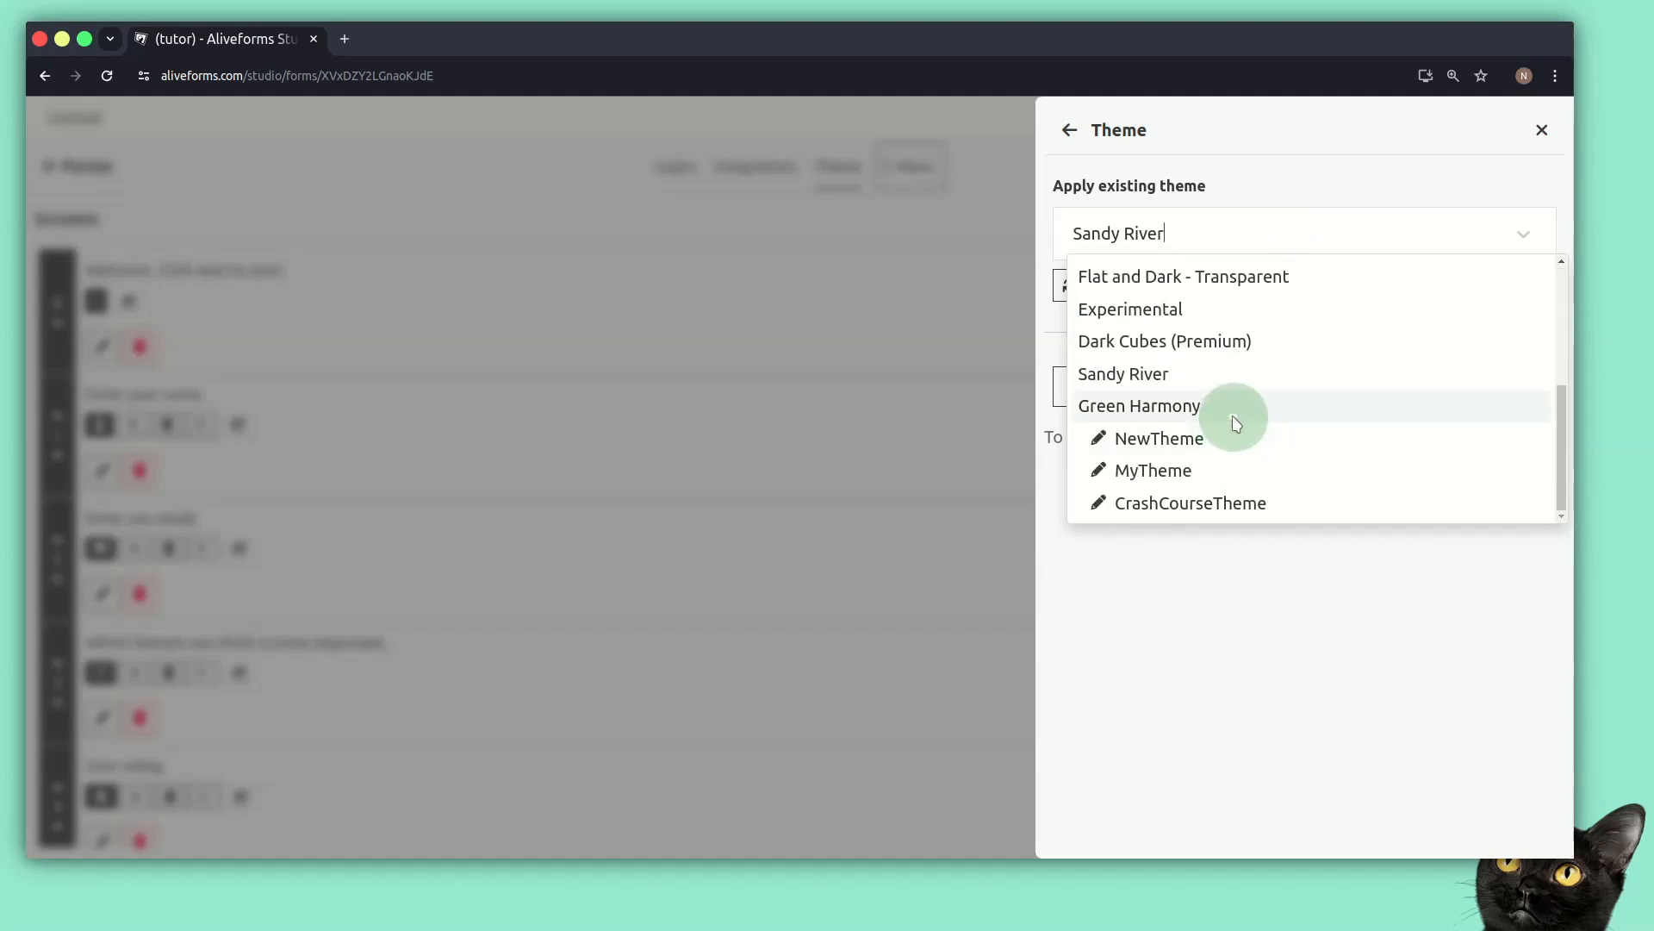
left_click(1446, 199)
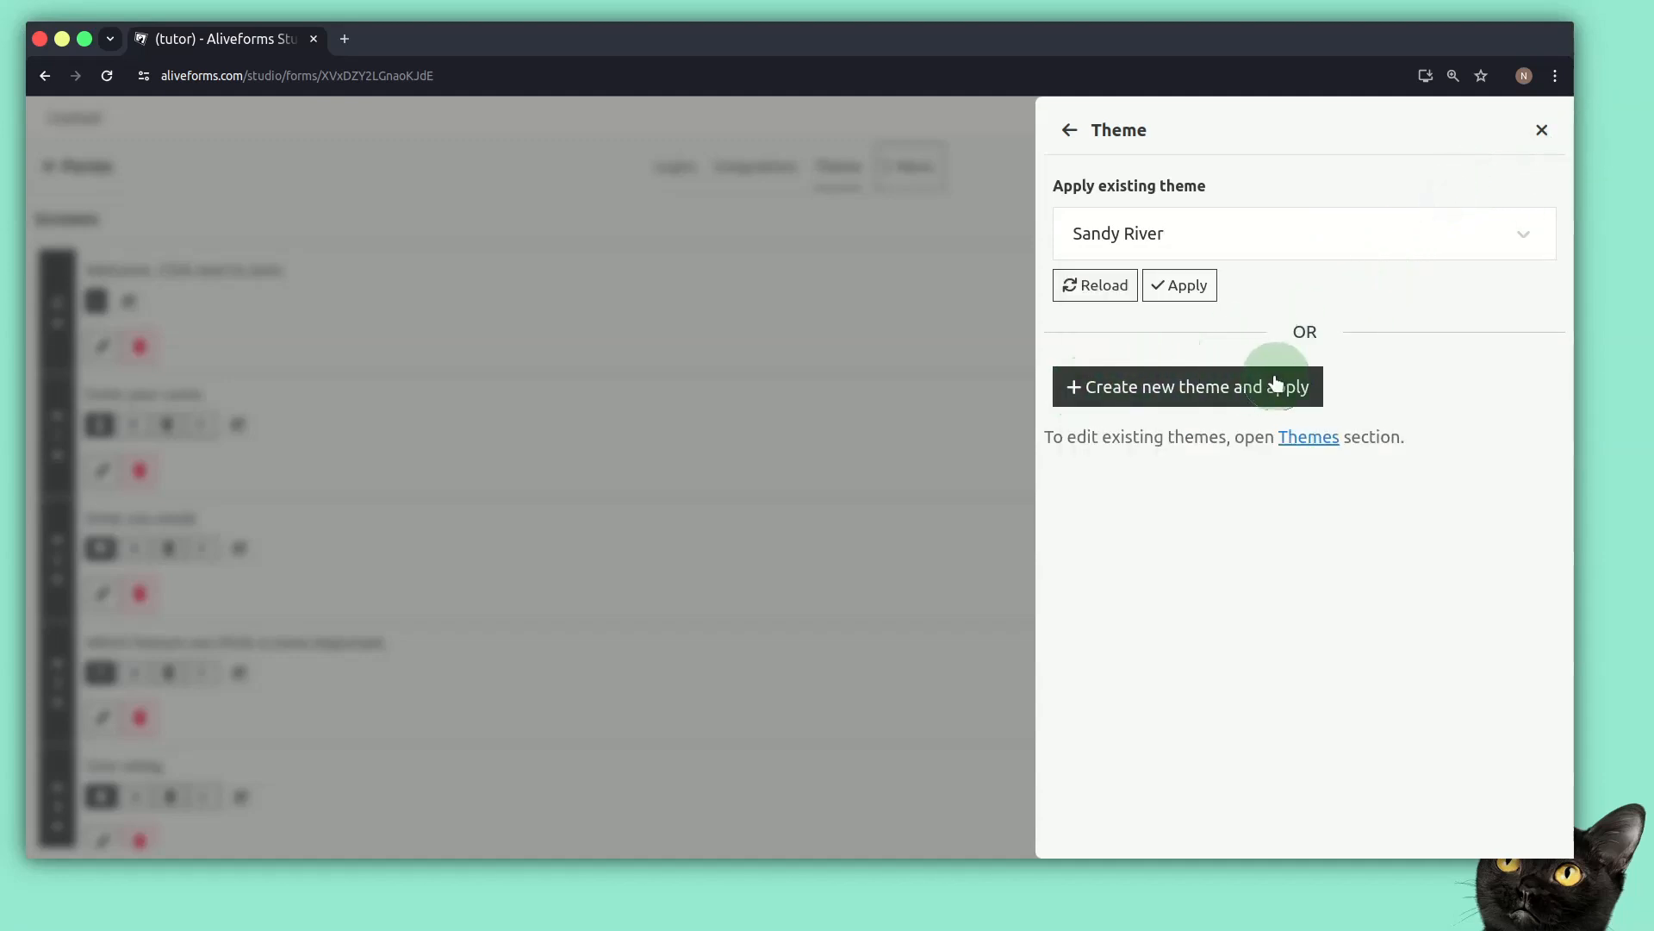
left_click(1543, 130)
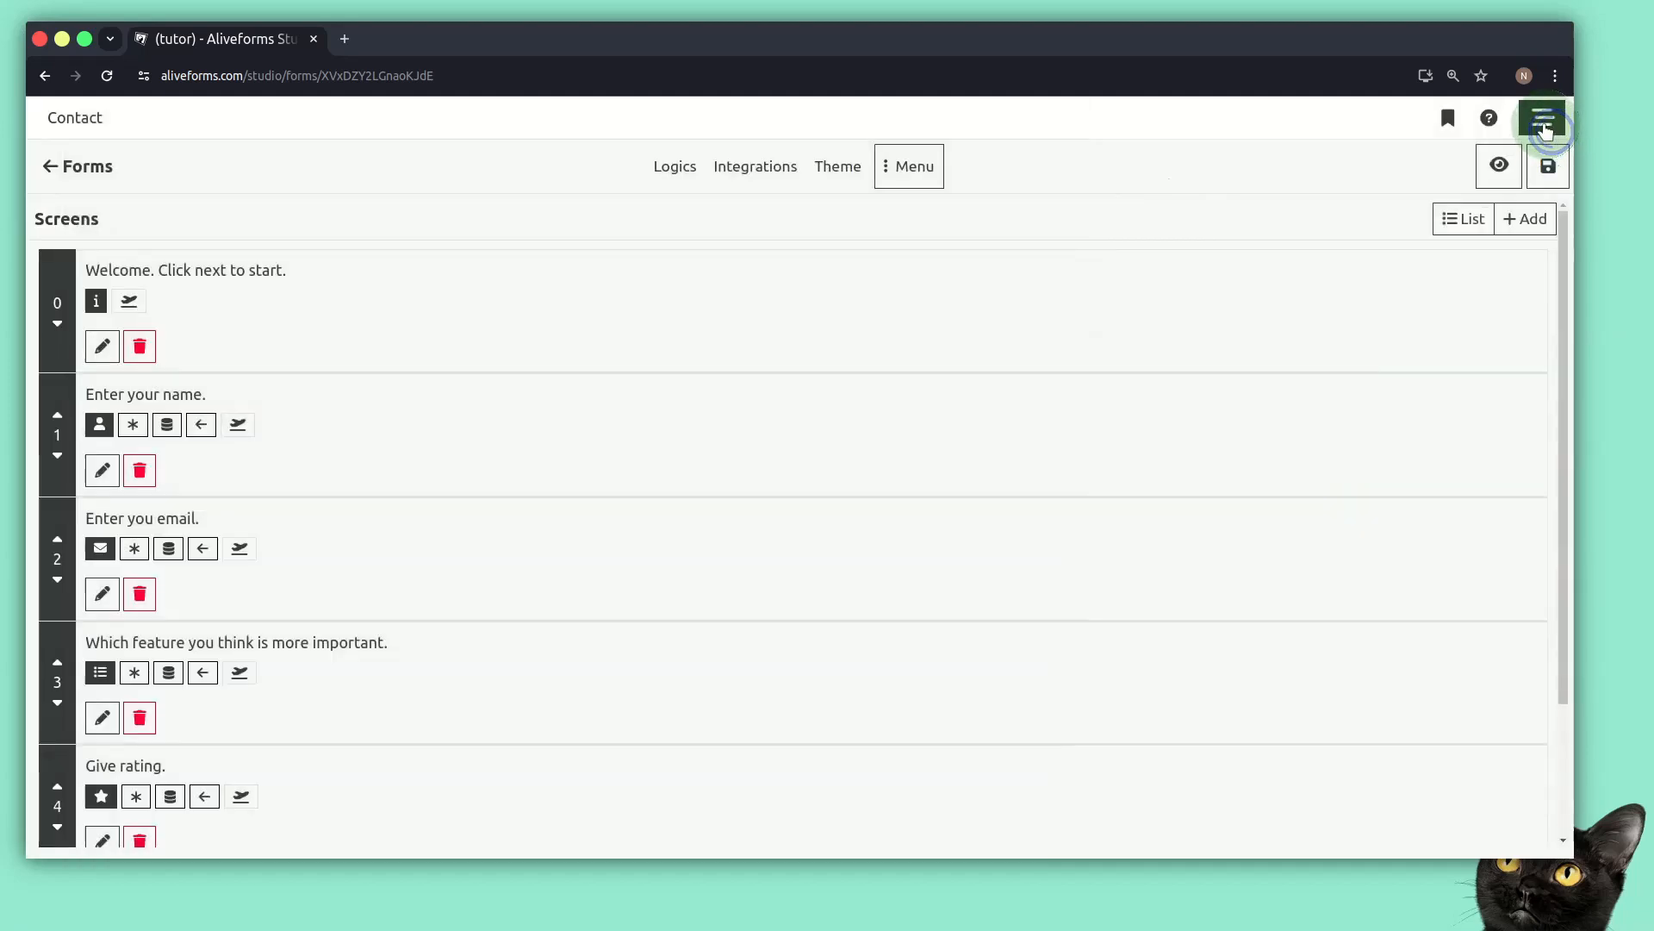
Create a new theme named Tutorial
left_click(1542, 120)
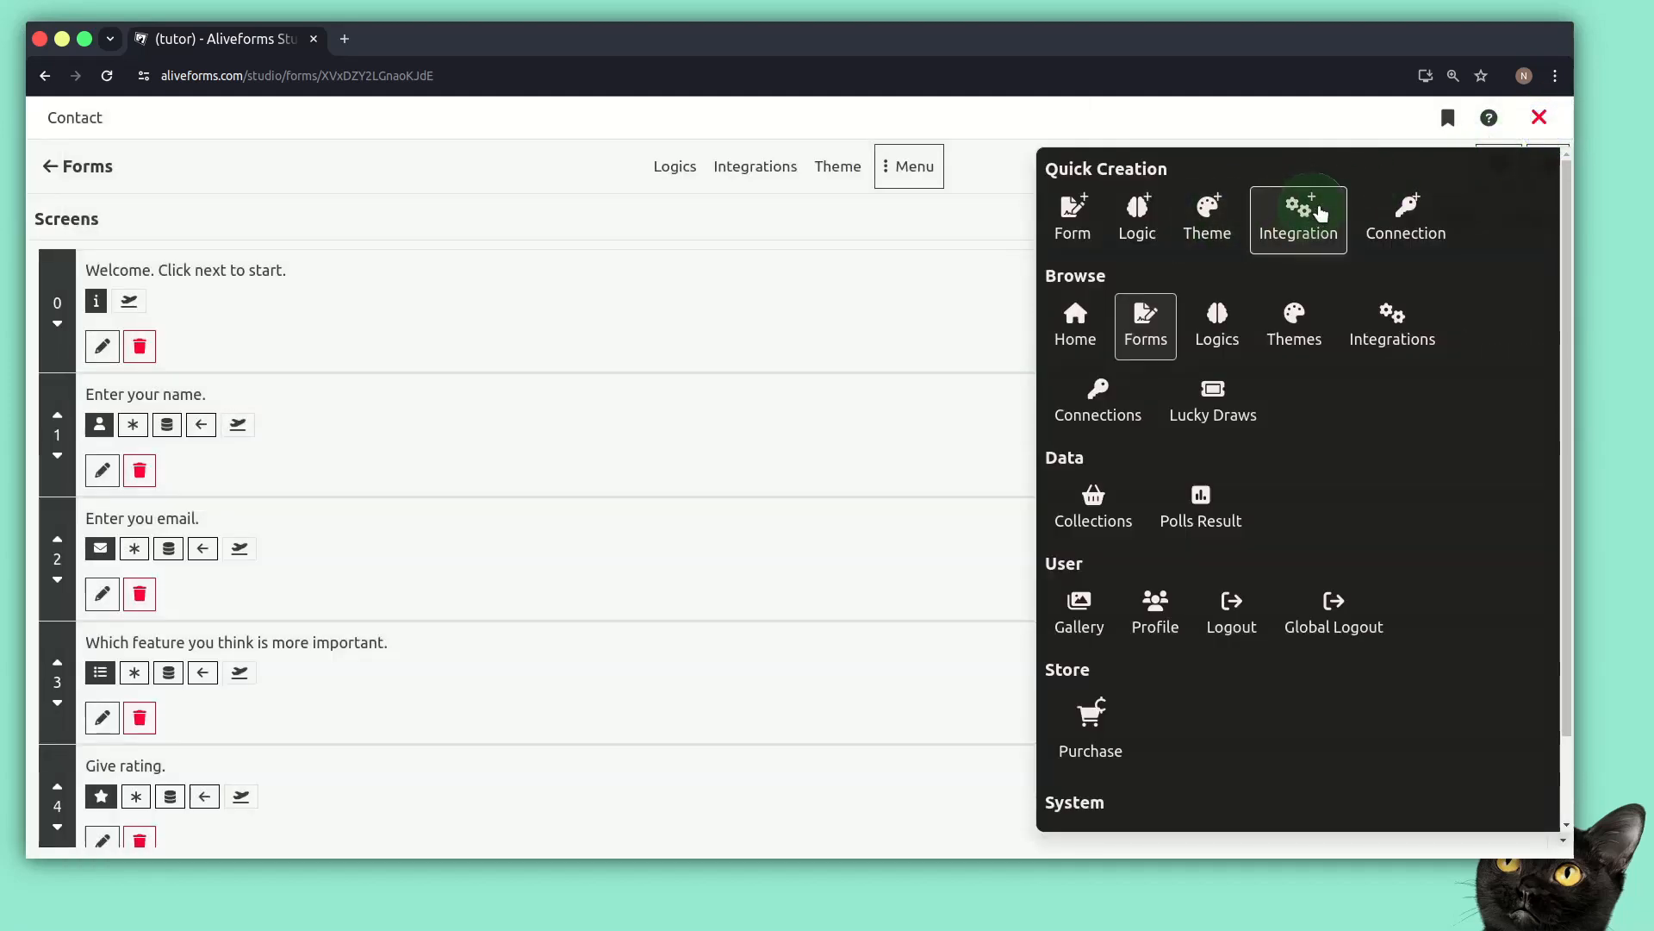
left_click(1213, 229)
left_click(821, 457)
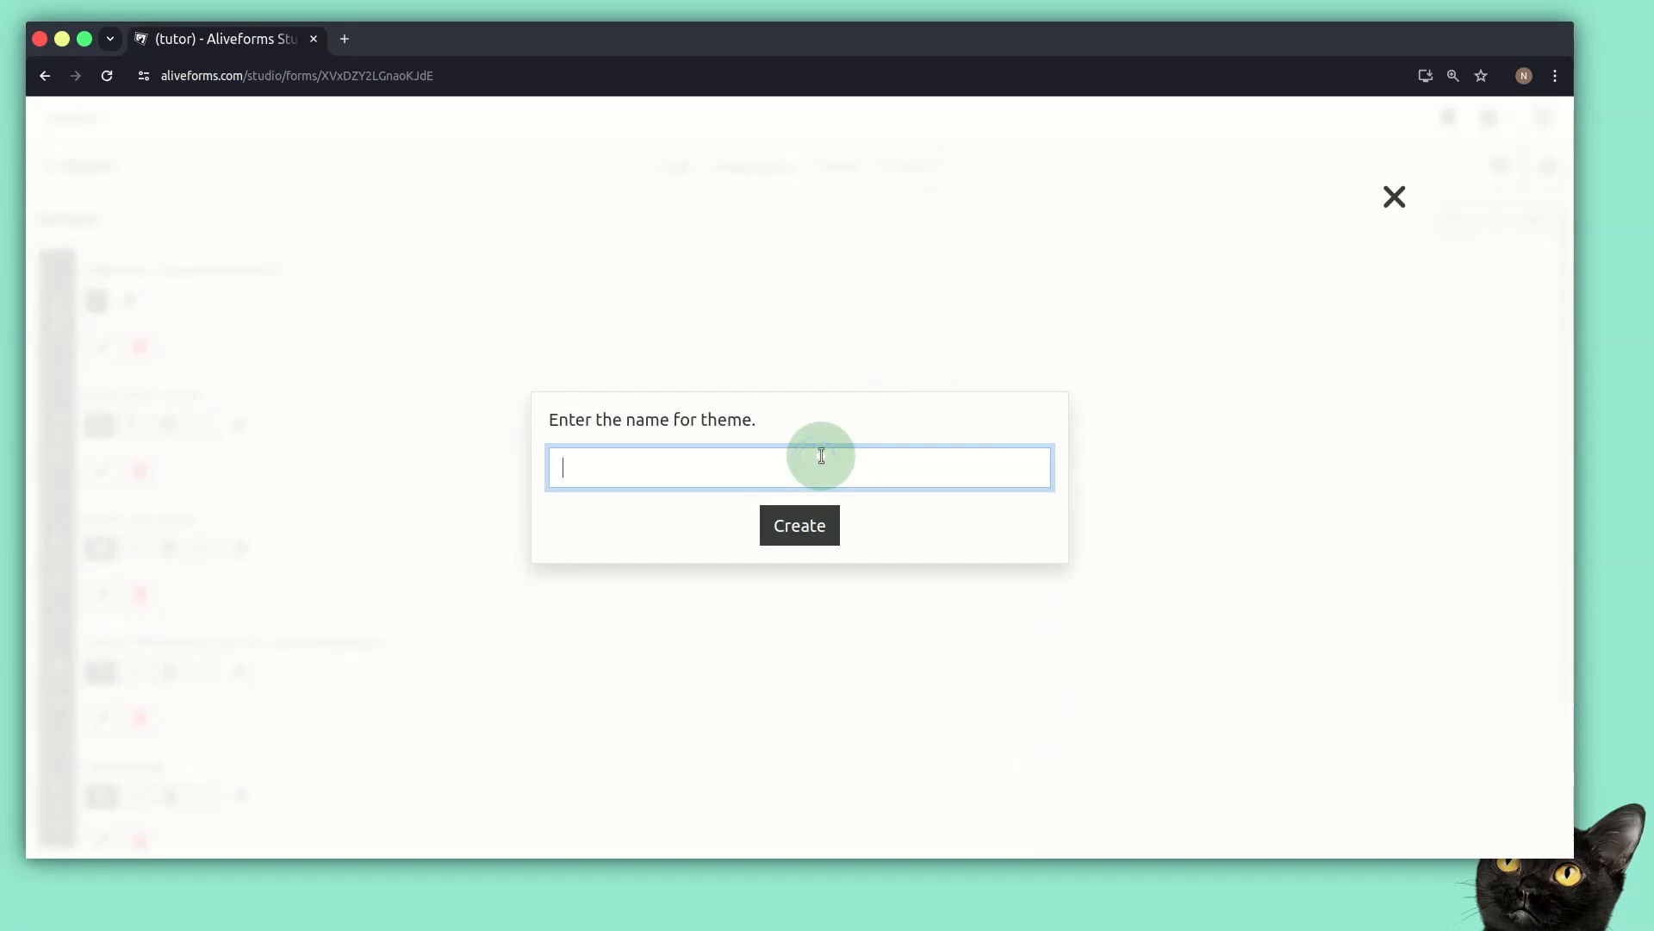
type("Tutorial")
key("Return")
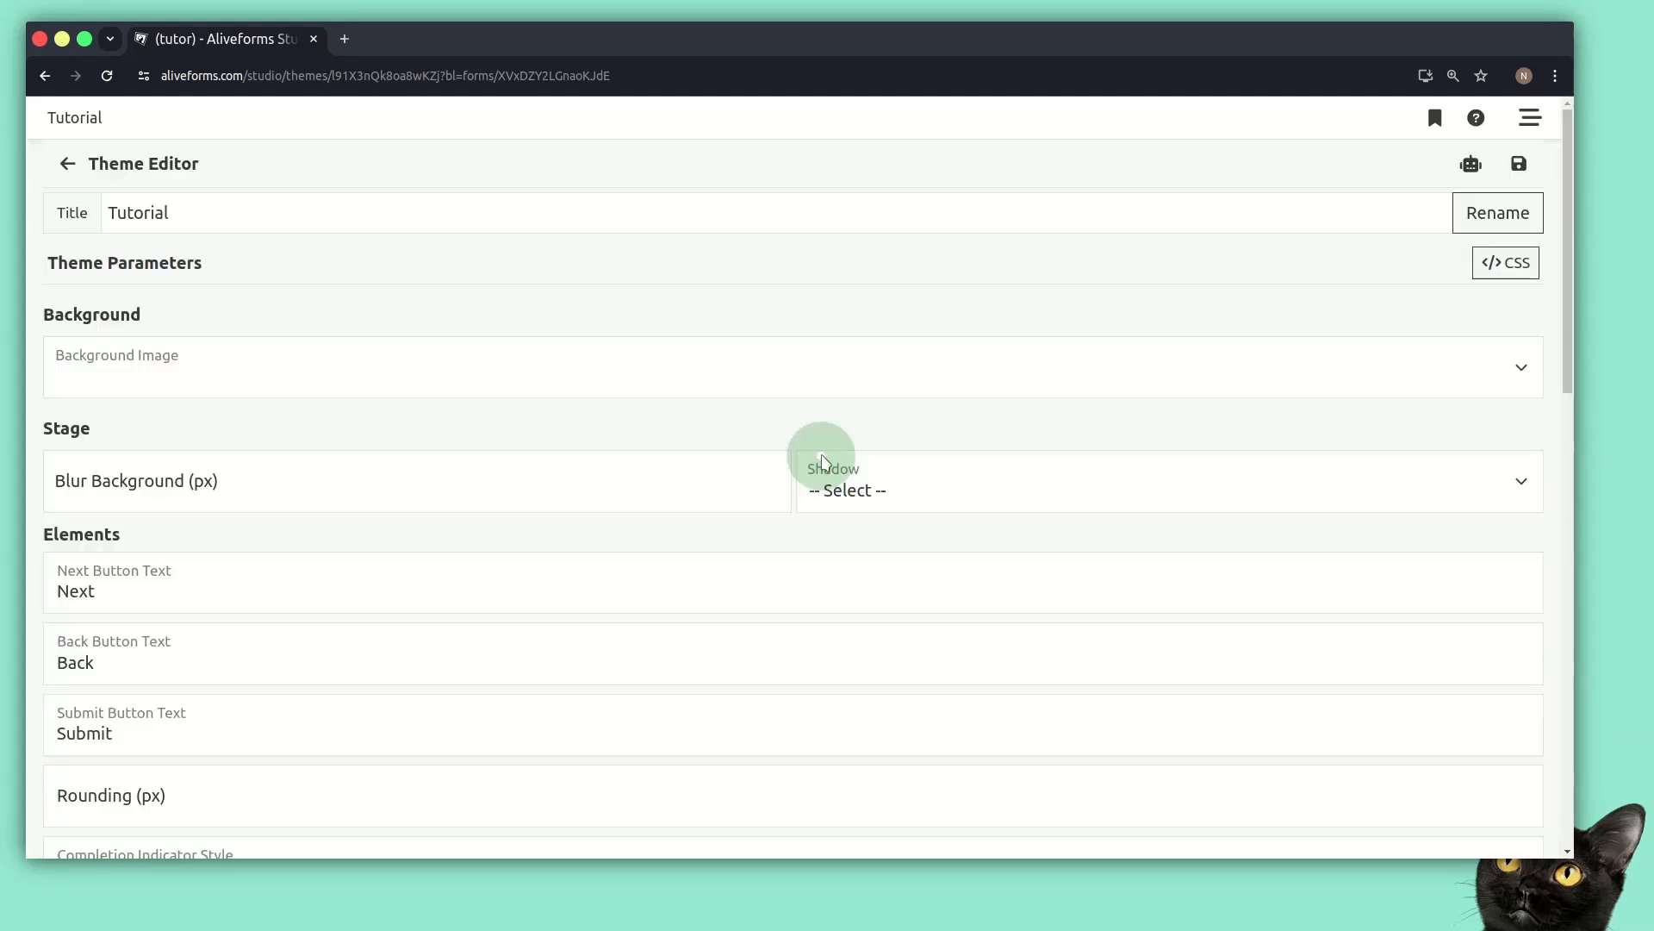
Examine the Tutorial theme's parameters, its custom CSS editor and its JSON code editor
scroll(849, 428, "down", 15)
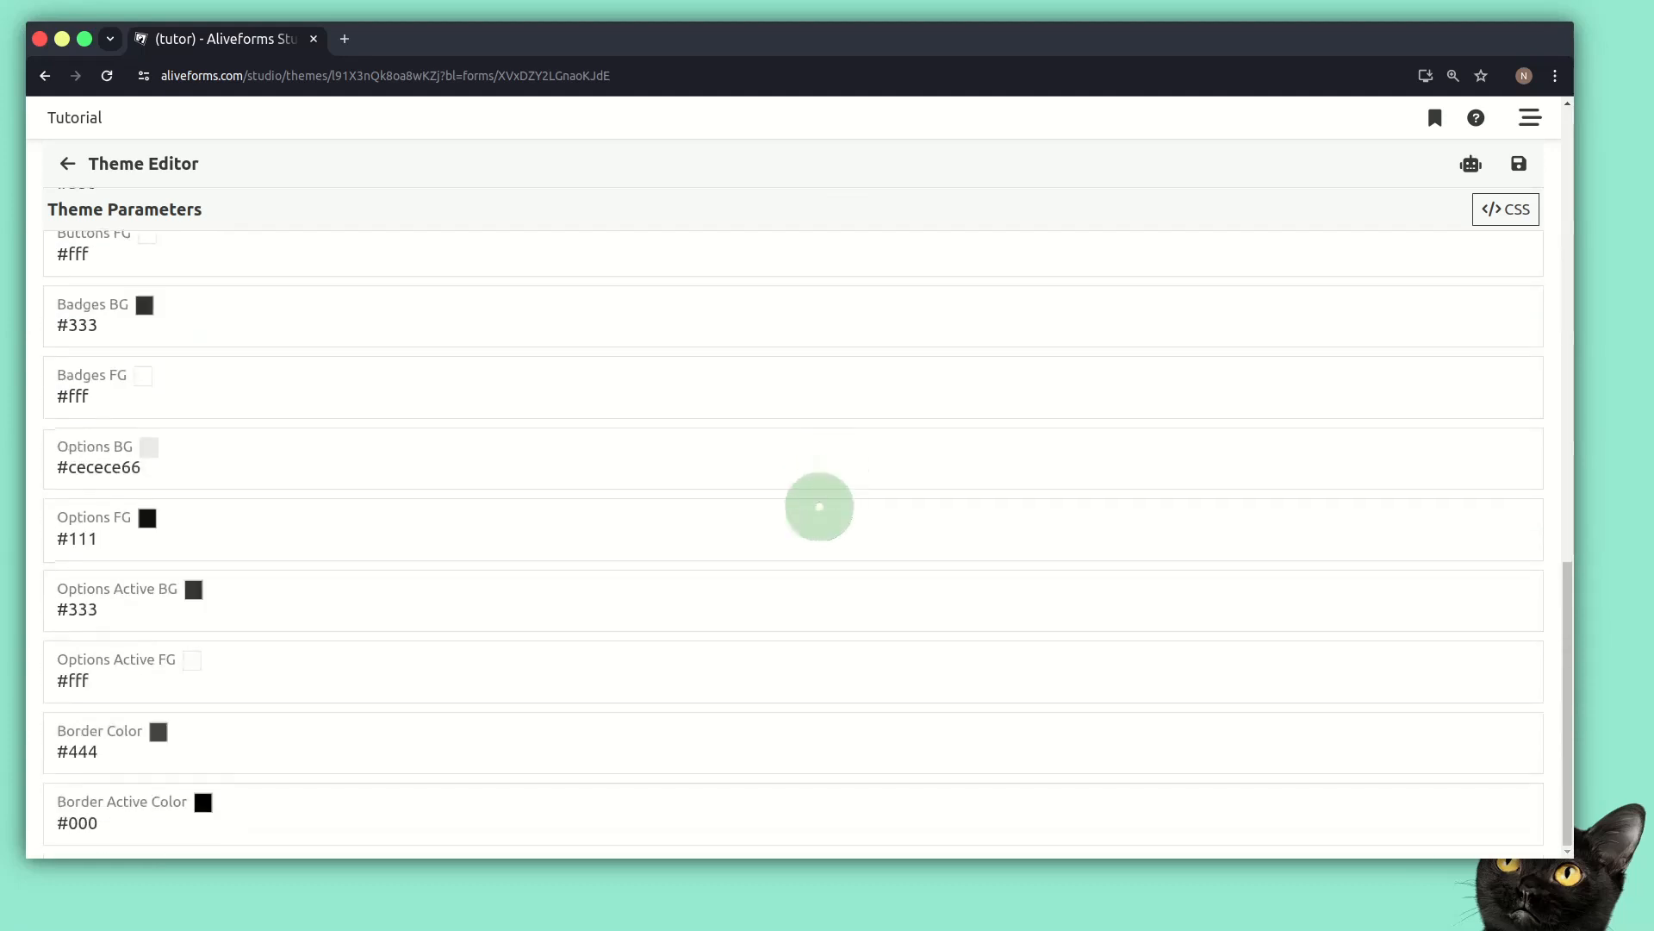
scroll(773, 650, "up", 15)
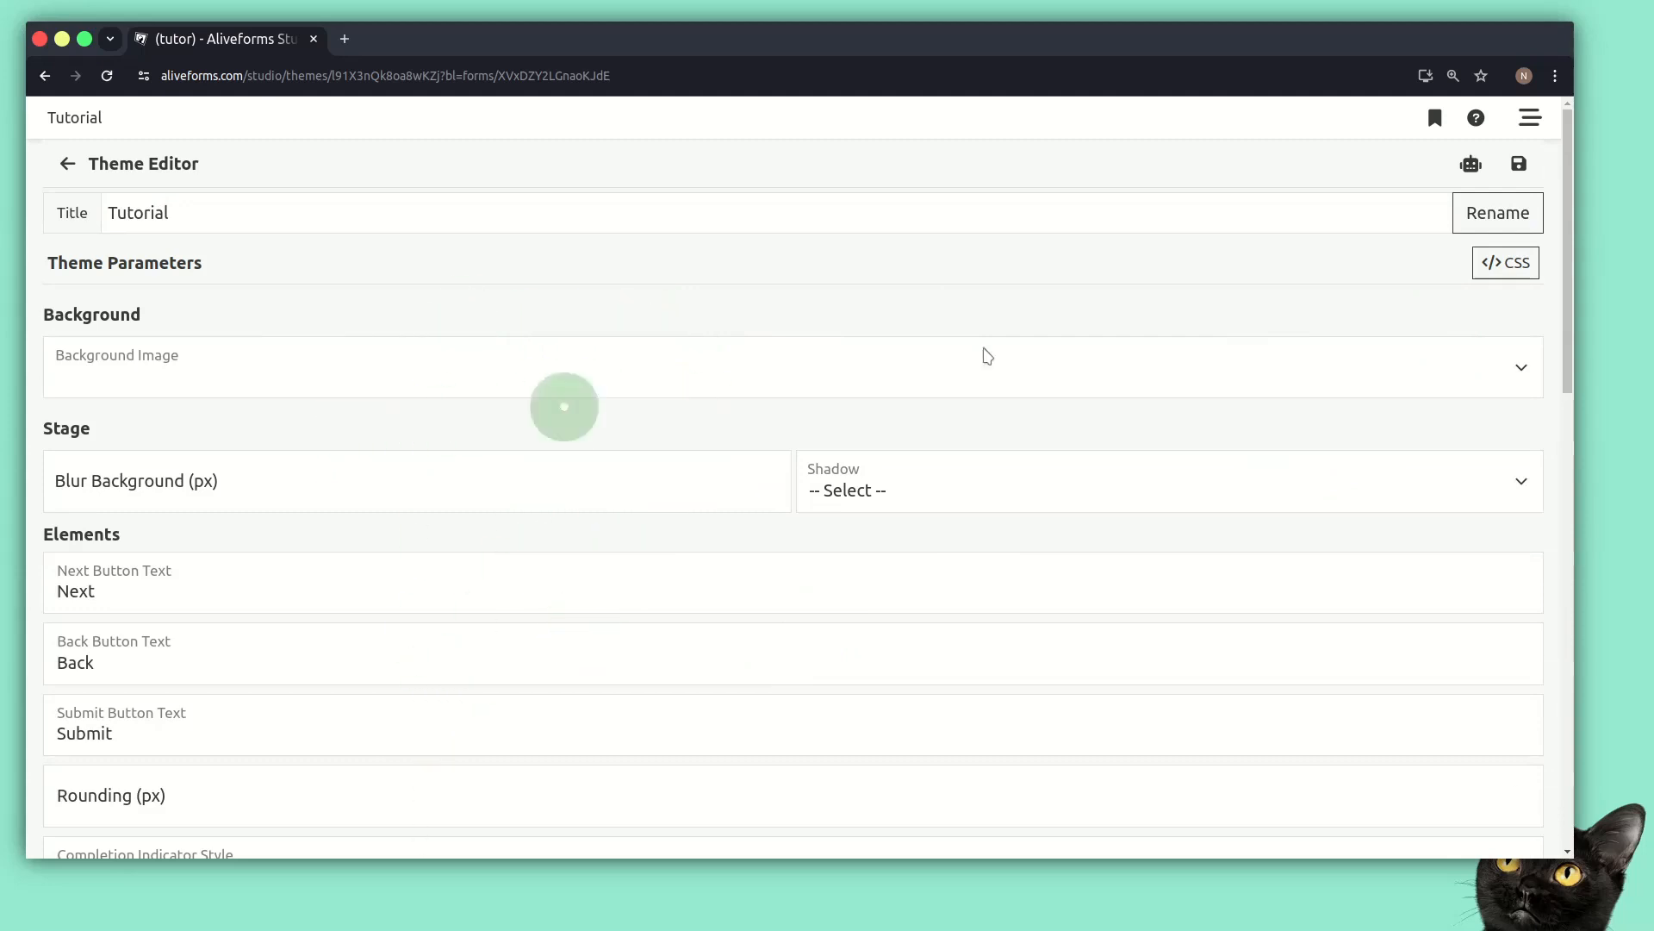
left_click(1498, 265)
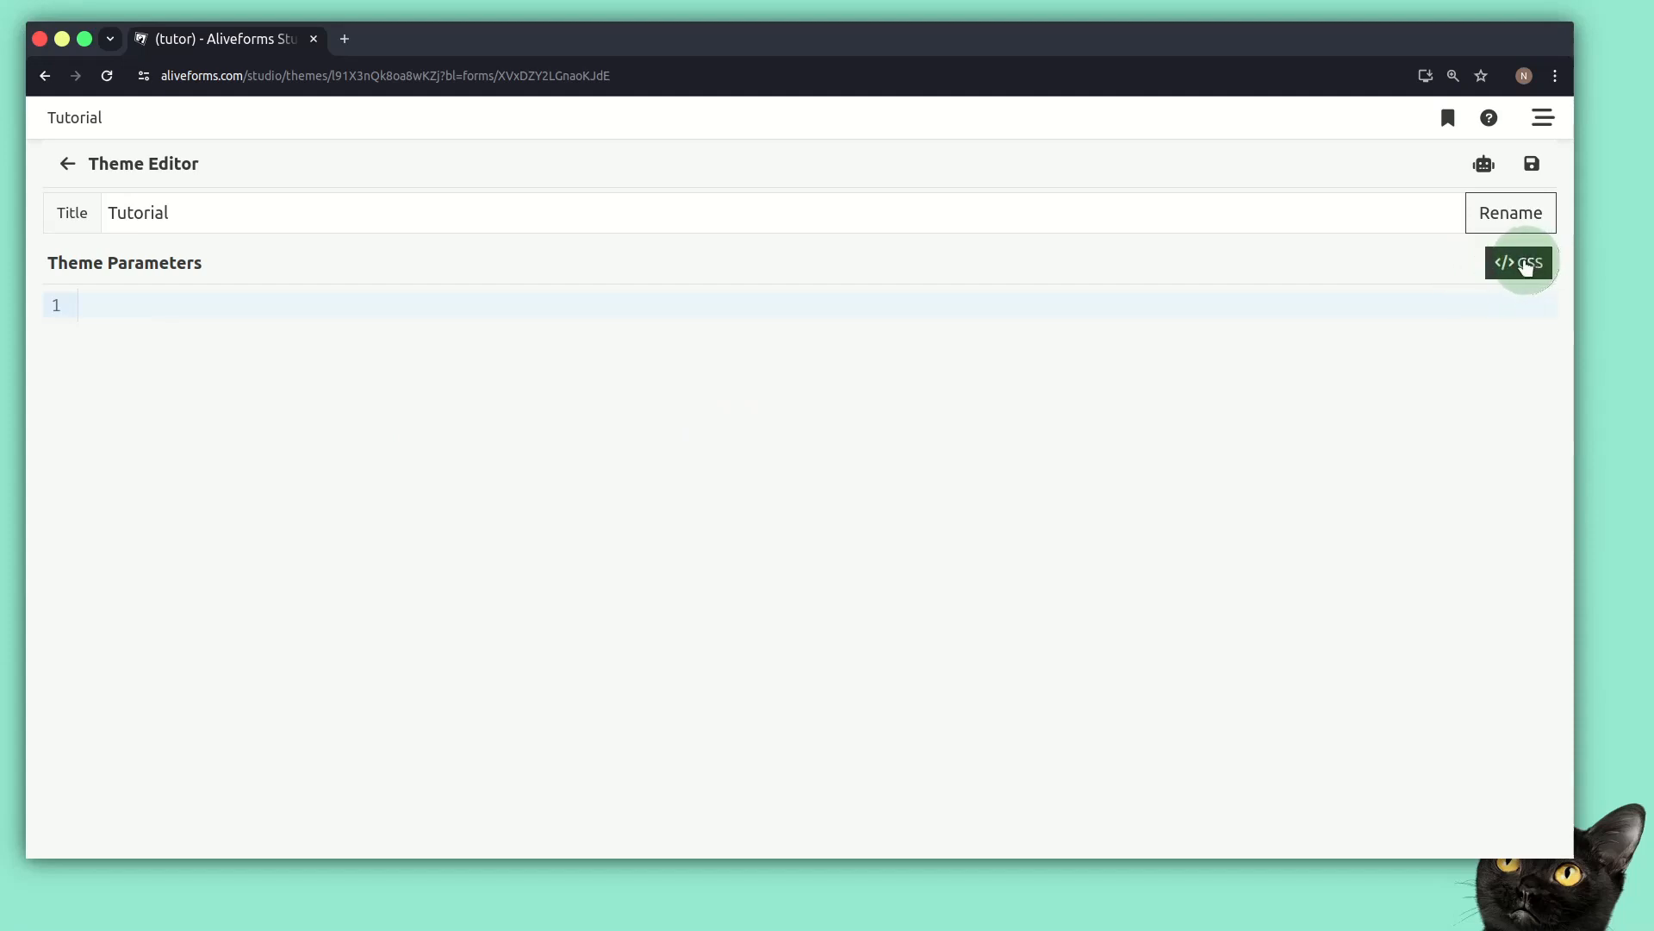
left_click(1520, 265)
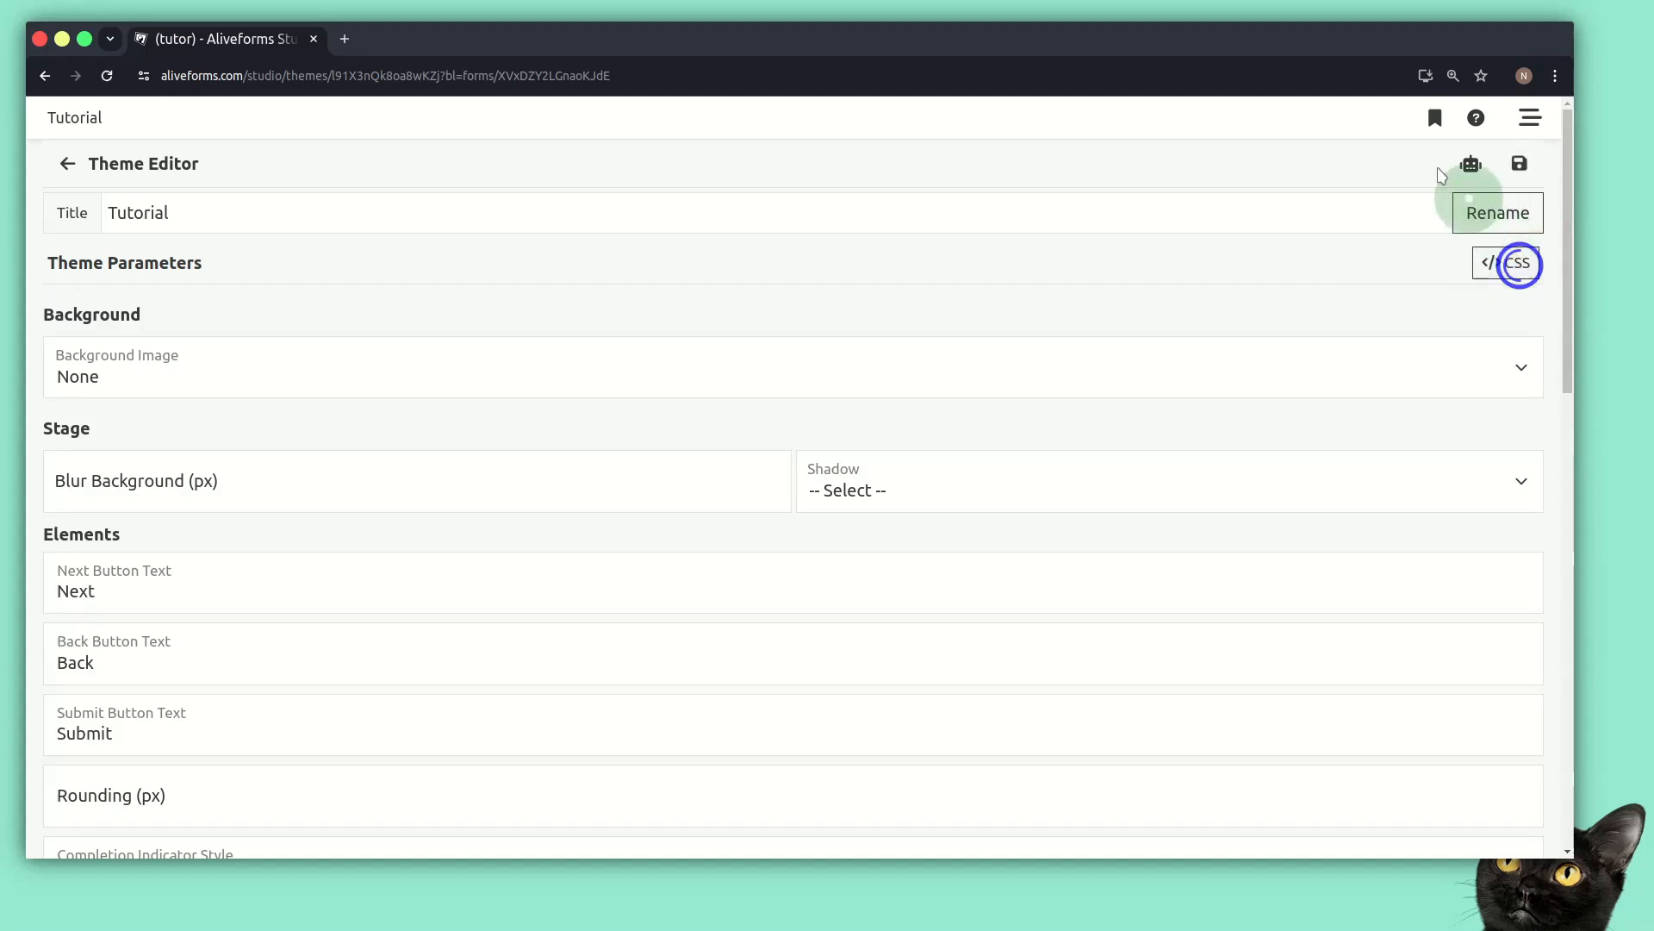
left_click(1470, 167)
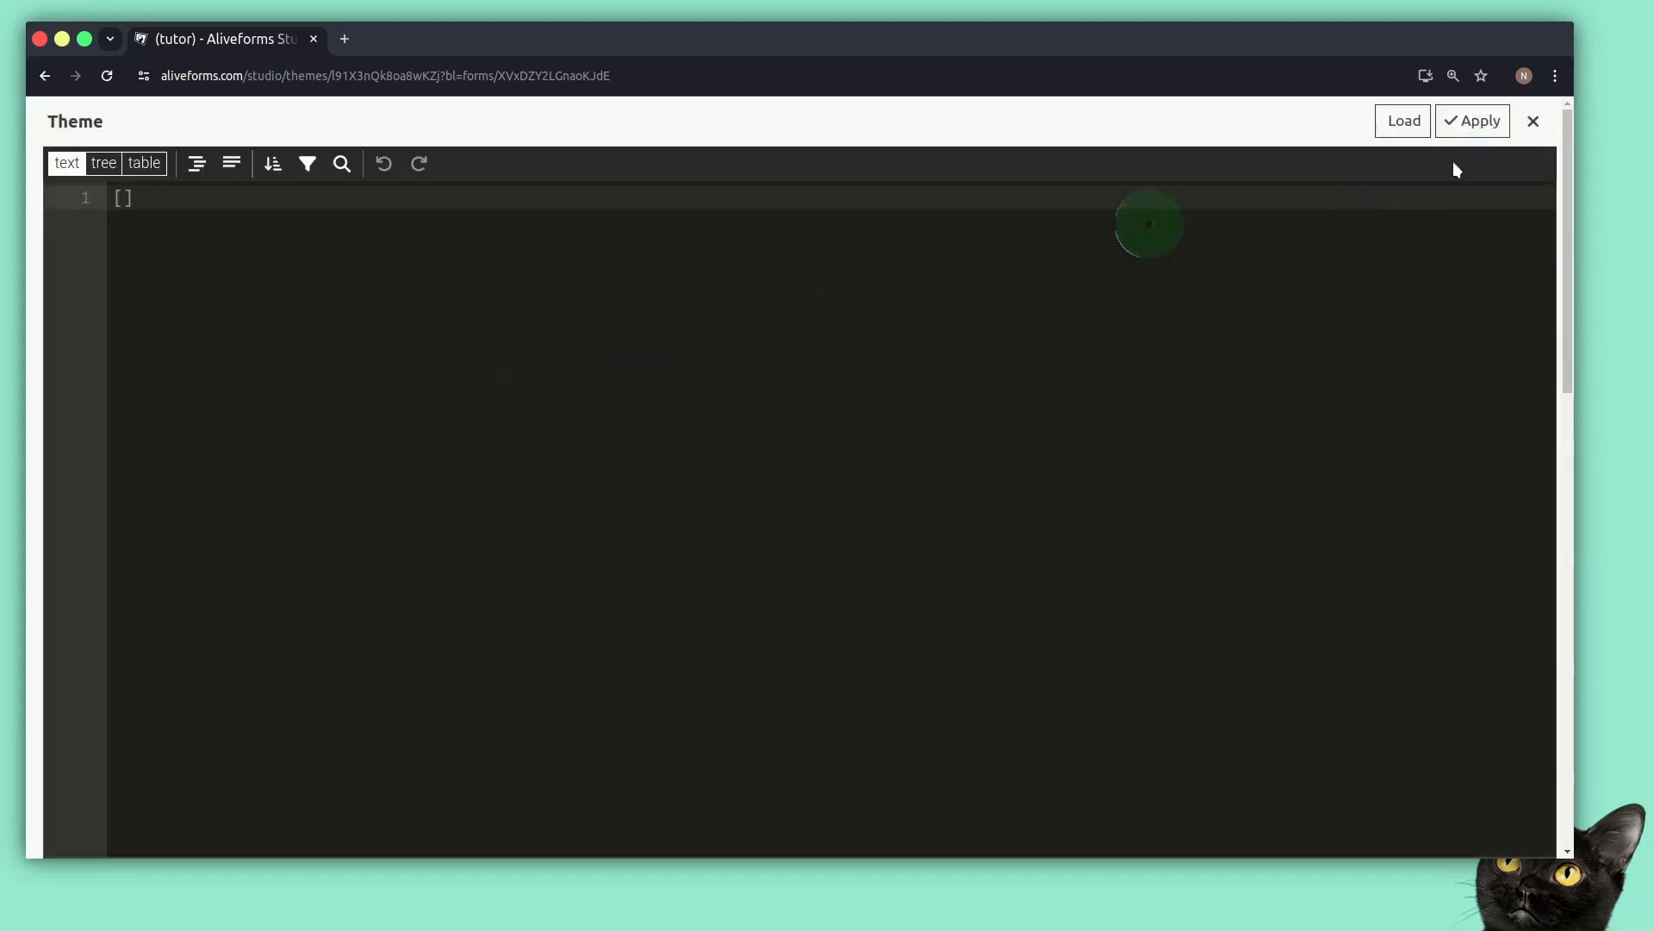
left_click(1532, 124)
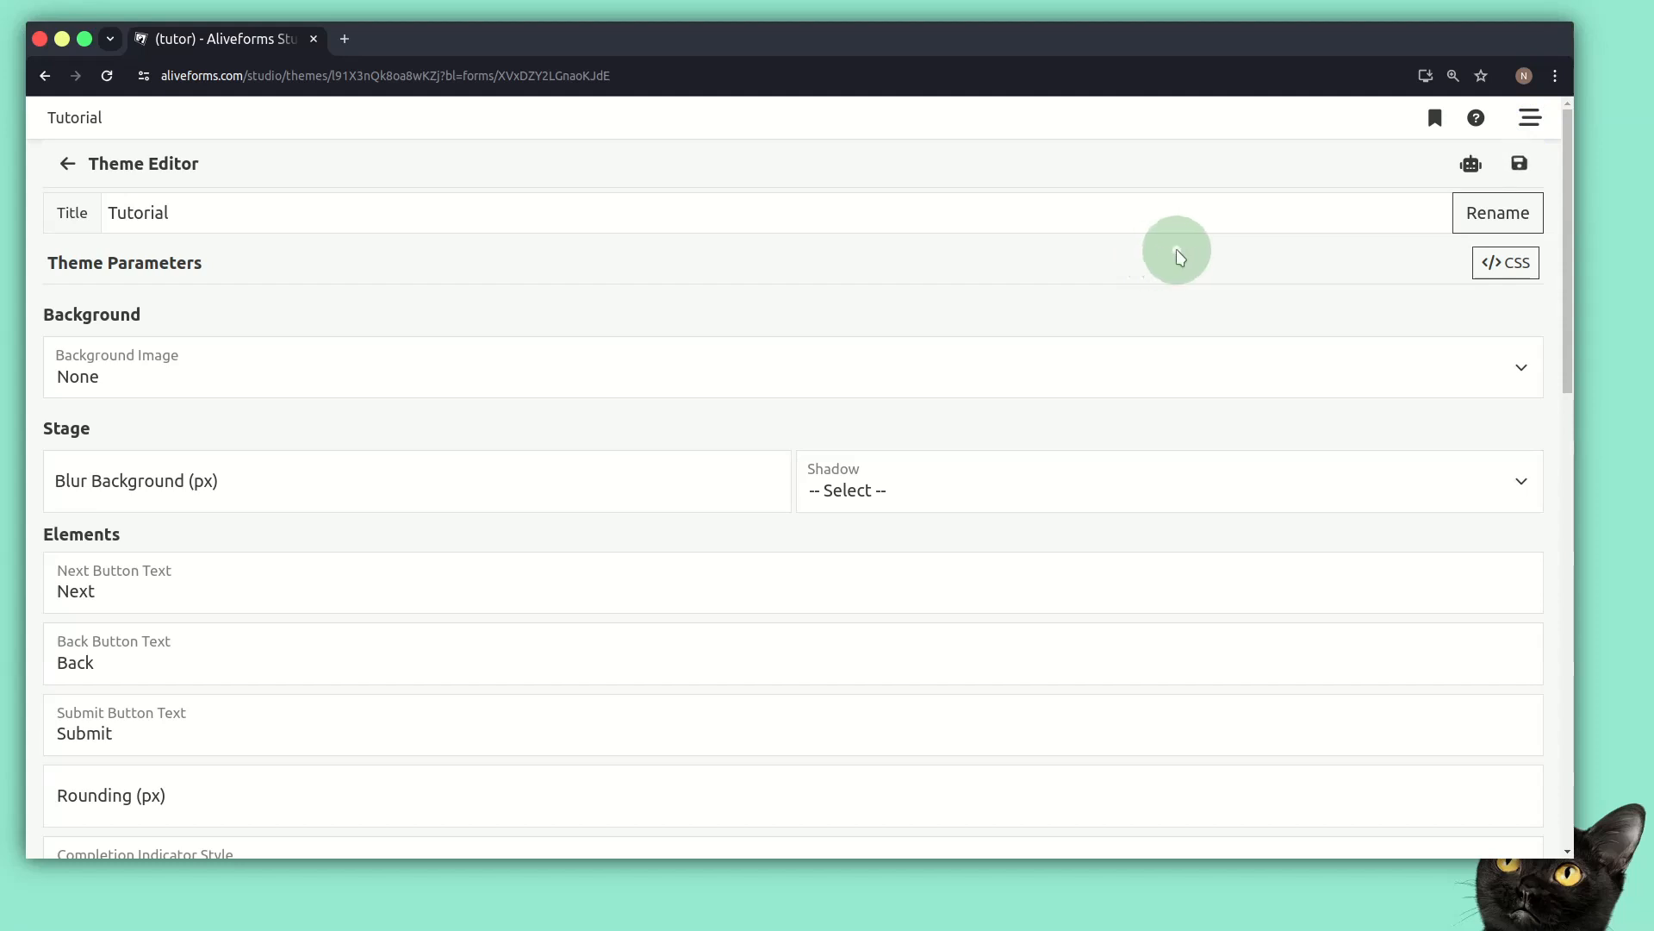
Open the live view of the Contact form from the desk and return to the Tutorial theme editor
left_click(1436, 129)
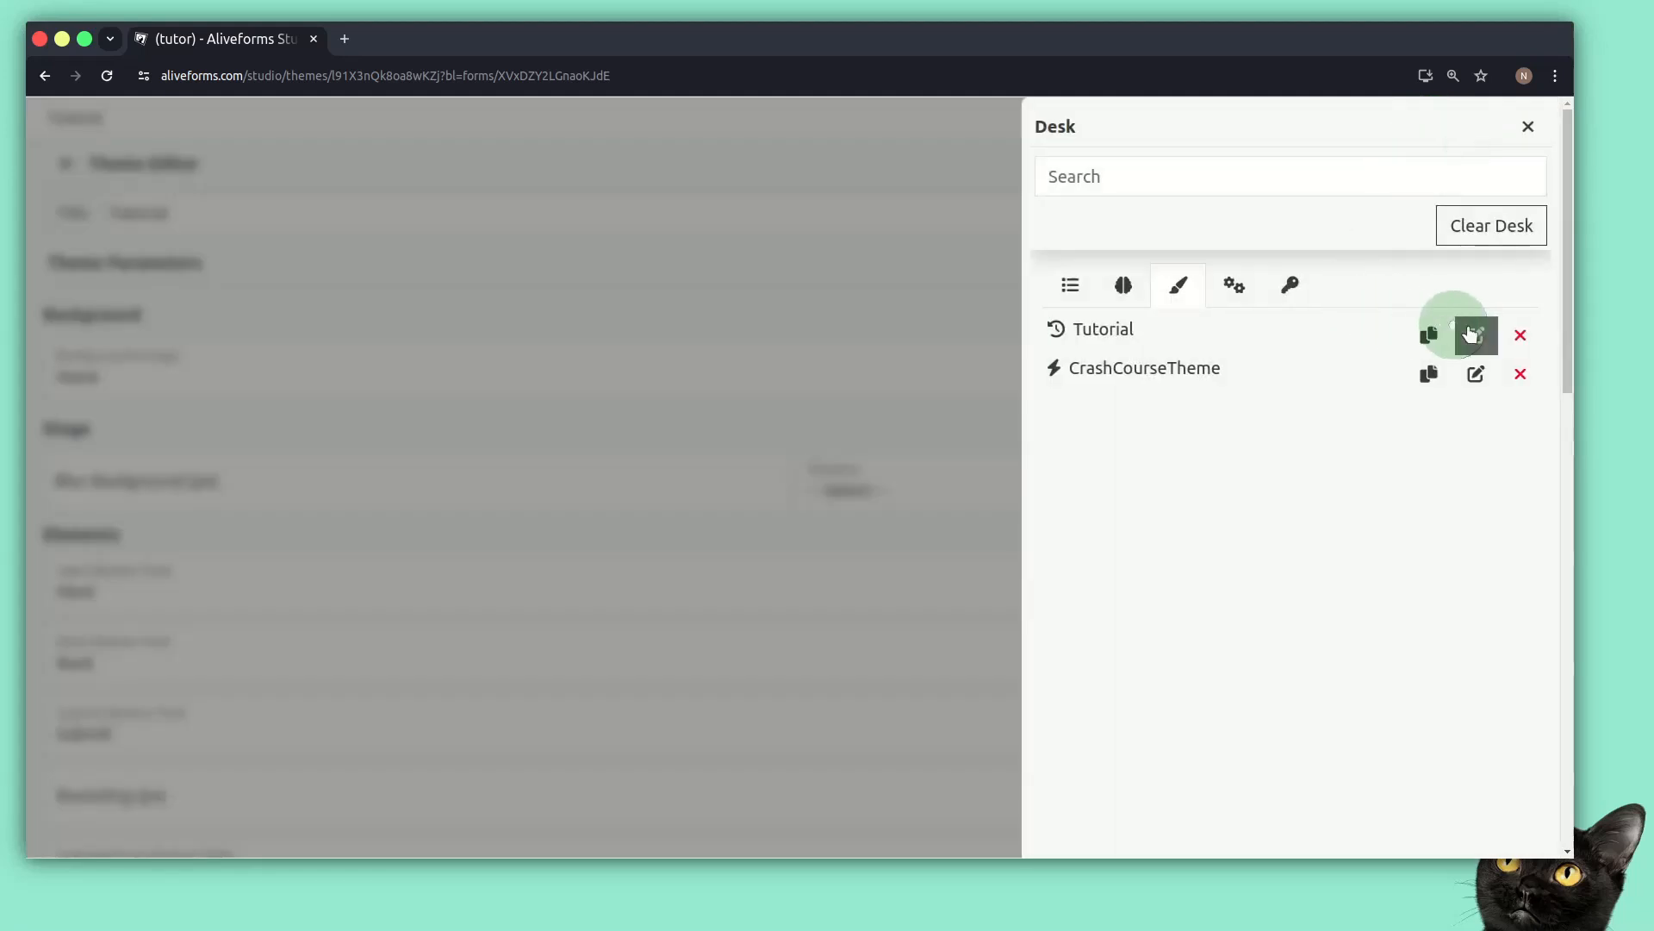
left_click(1070, 285)
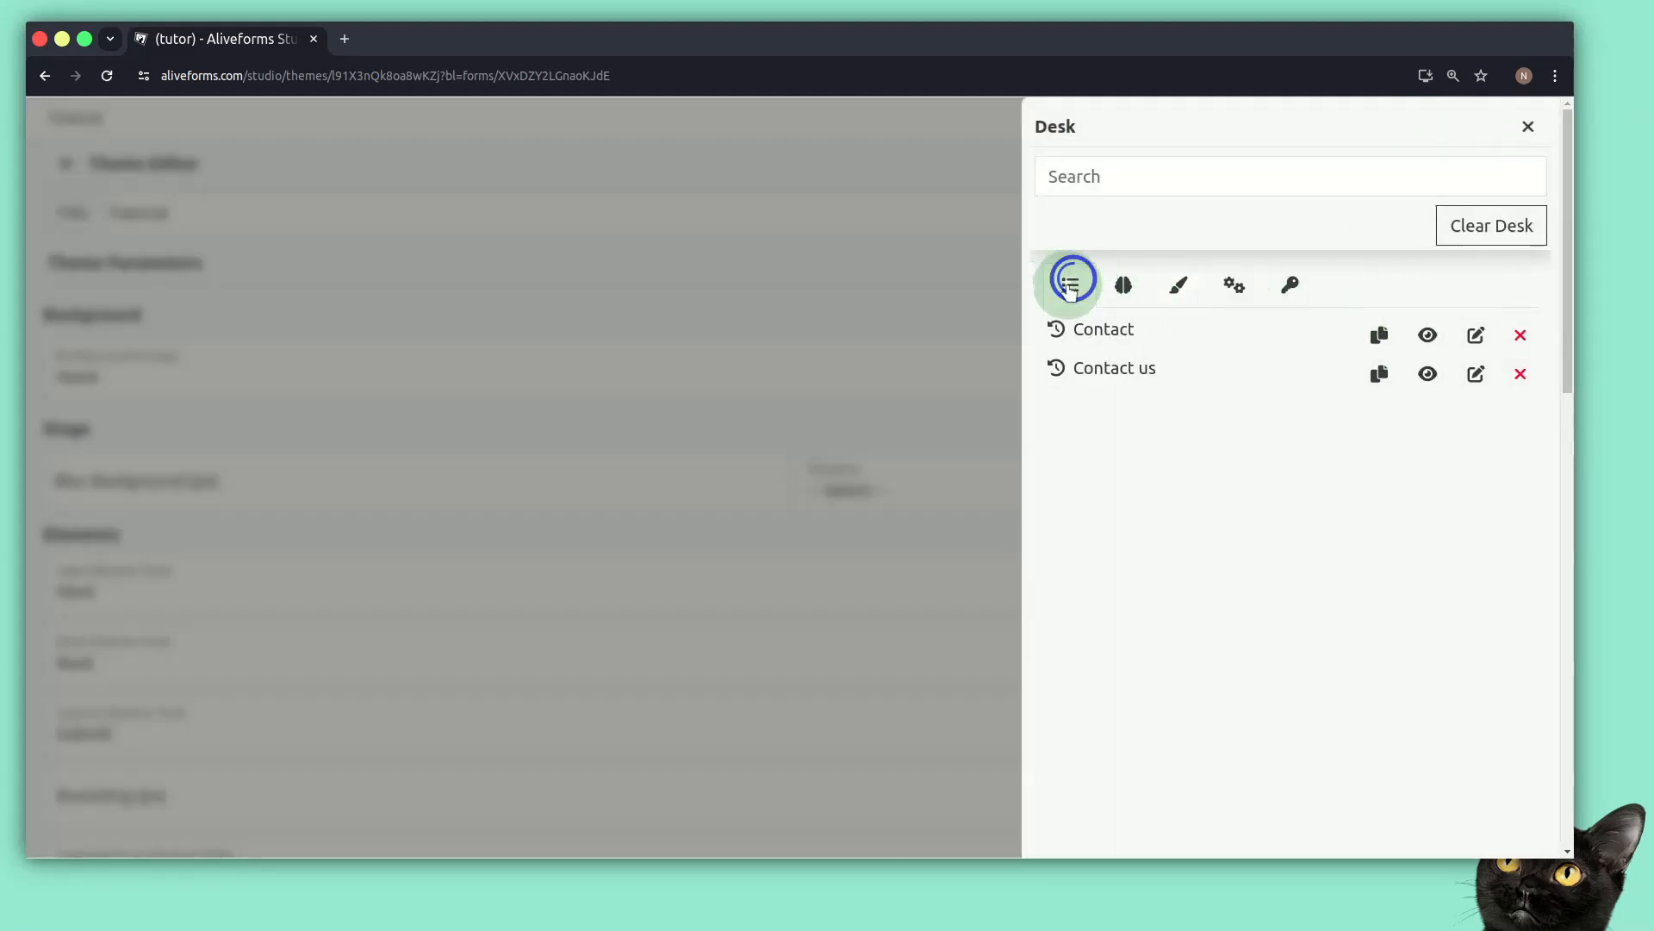
left_click(1422, 345)
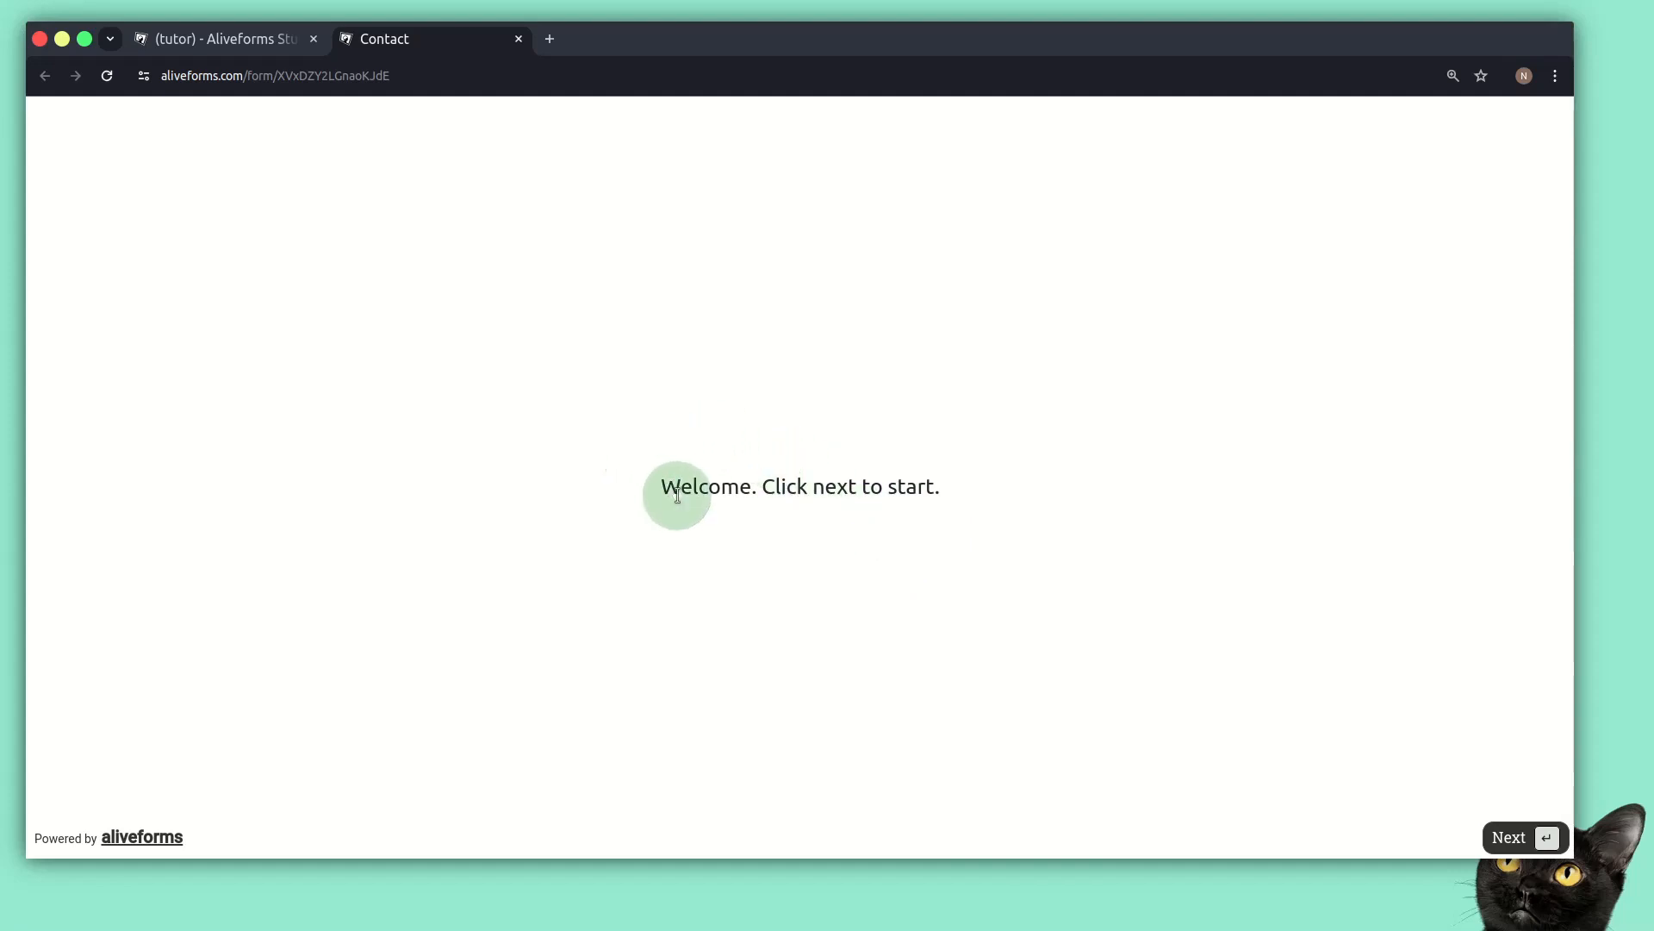
left_click(262, 43)
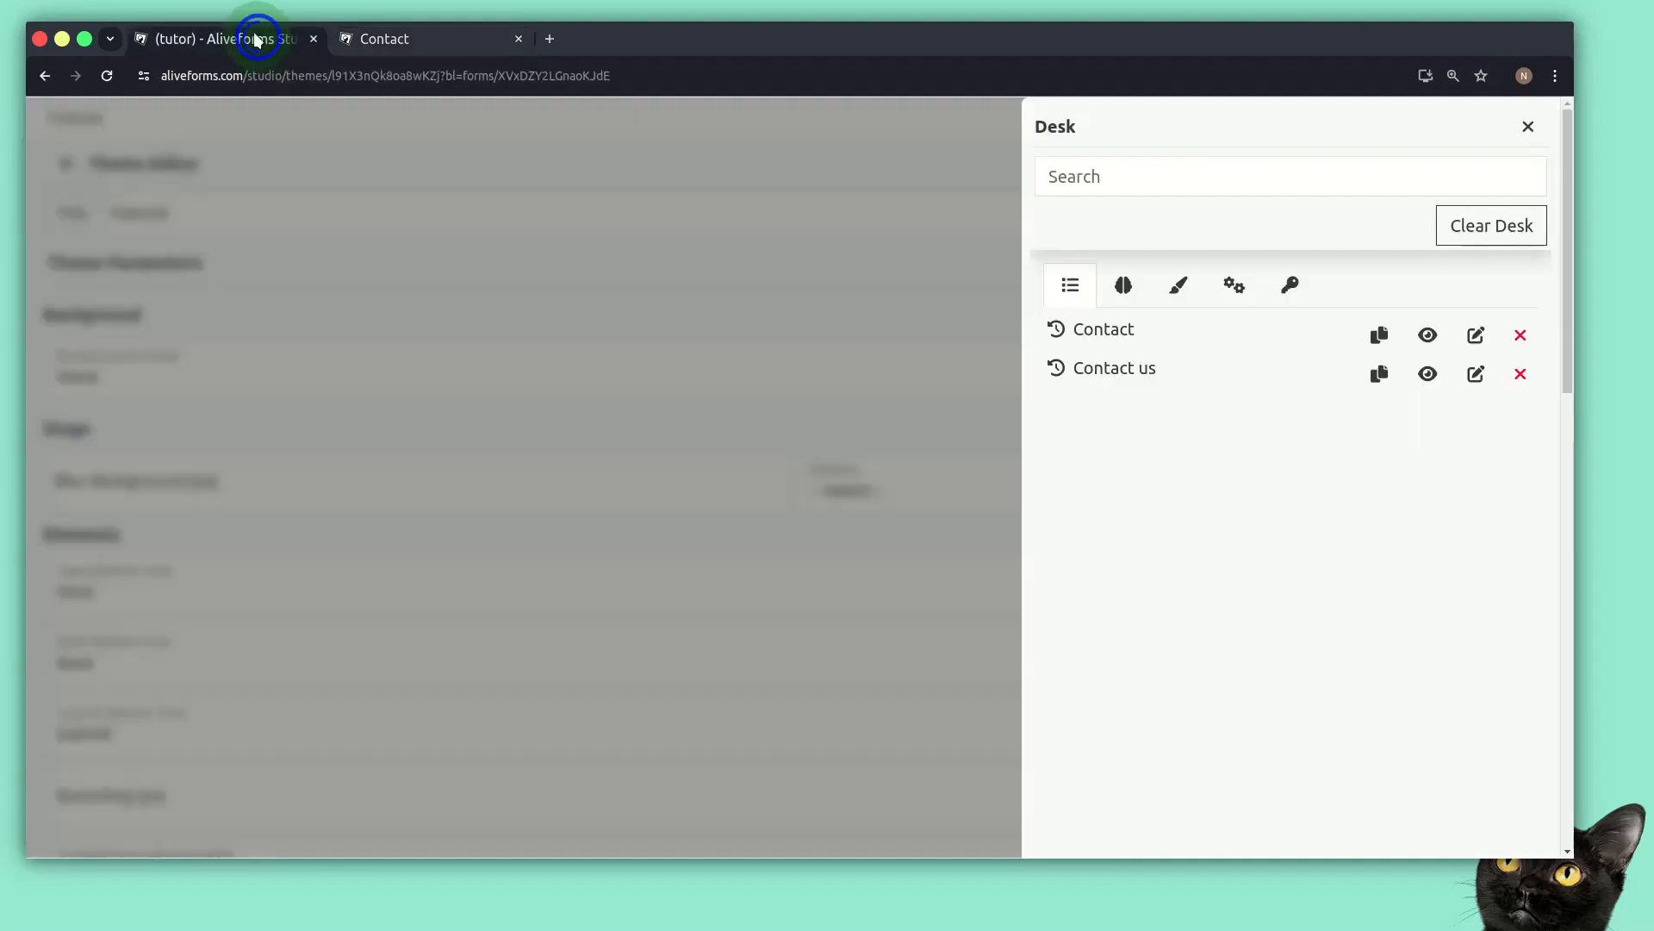
left_click(1529, 129)
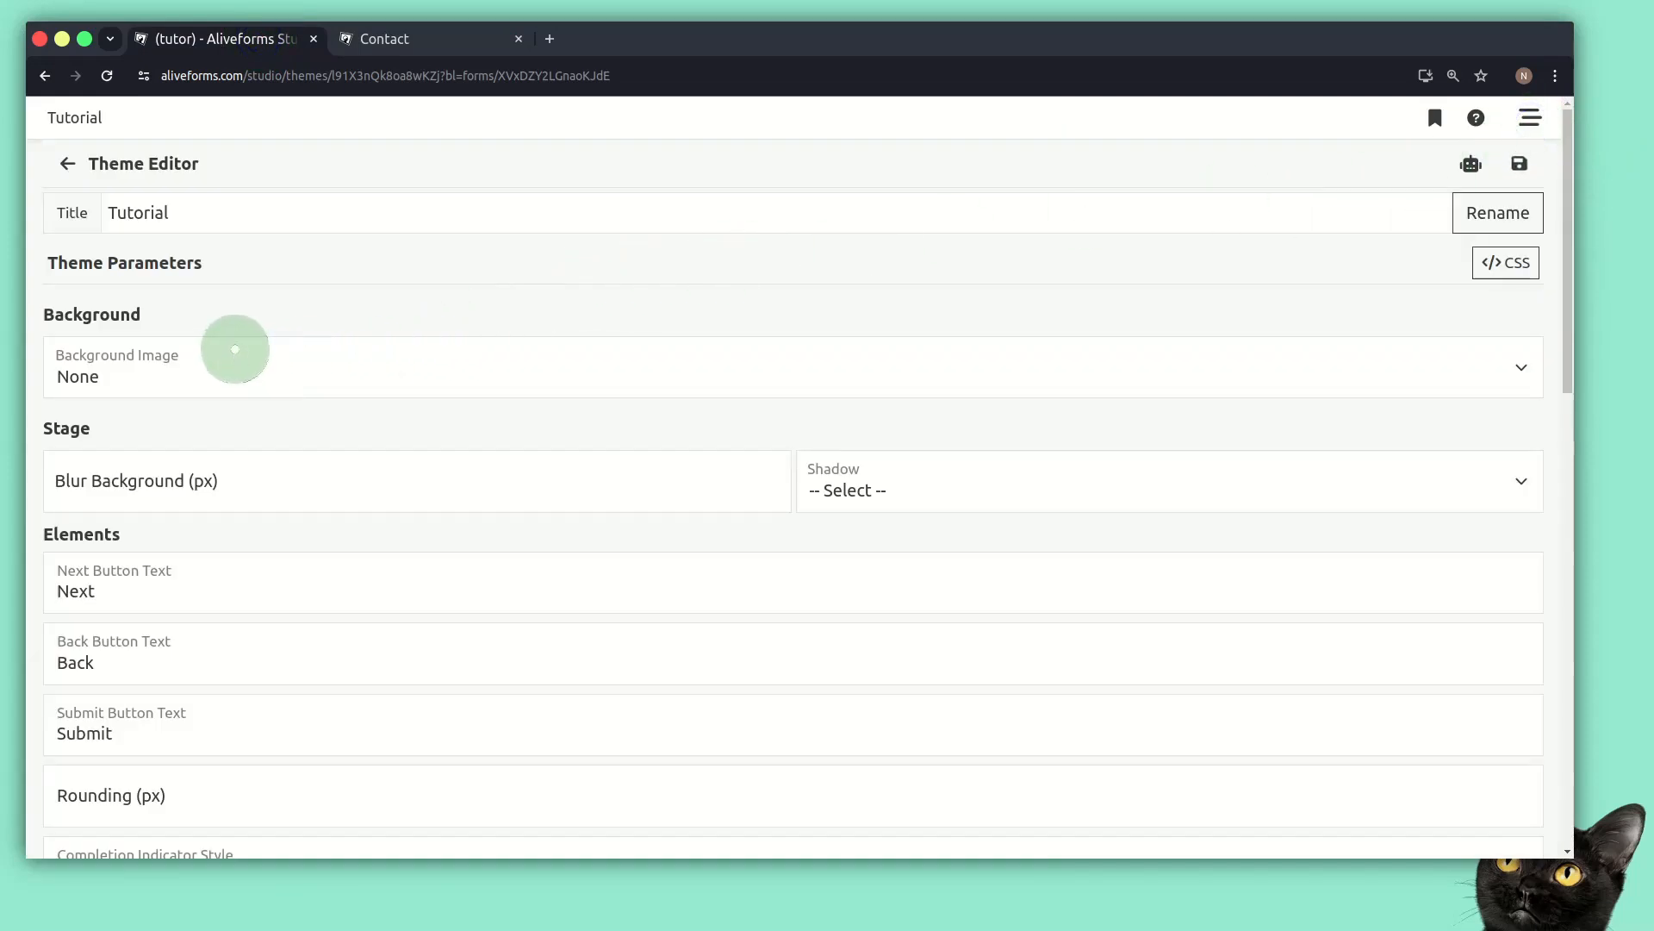
left_click(242, 370)
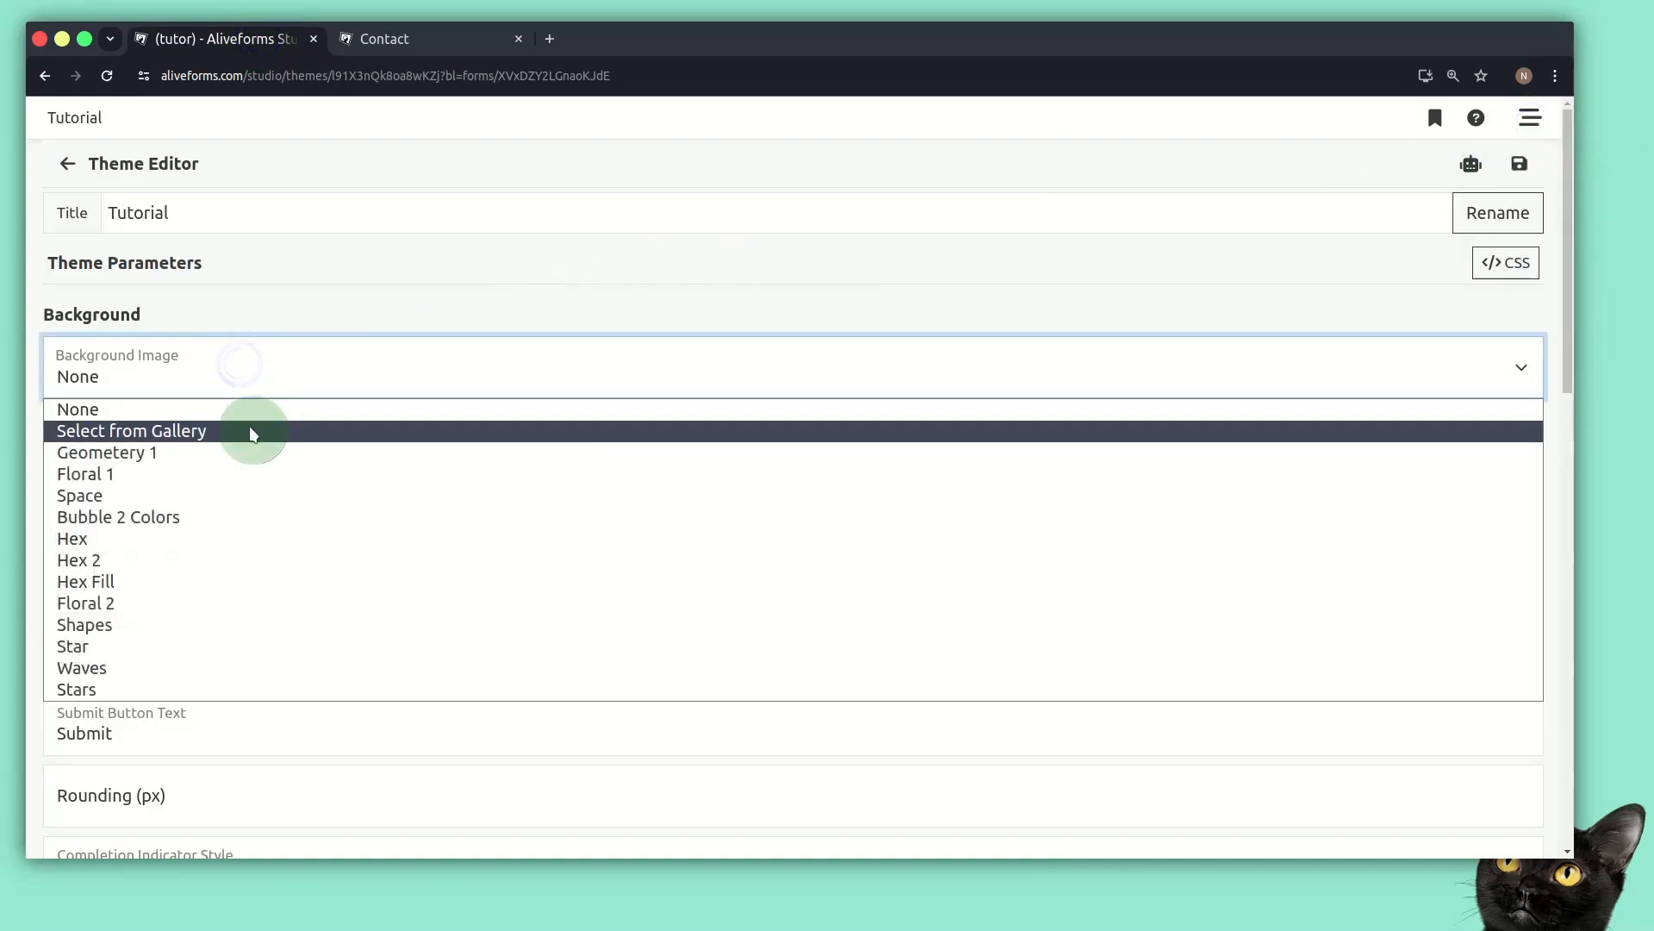
left_click(183, 431)
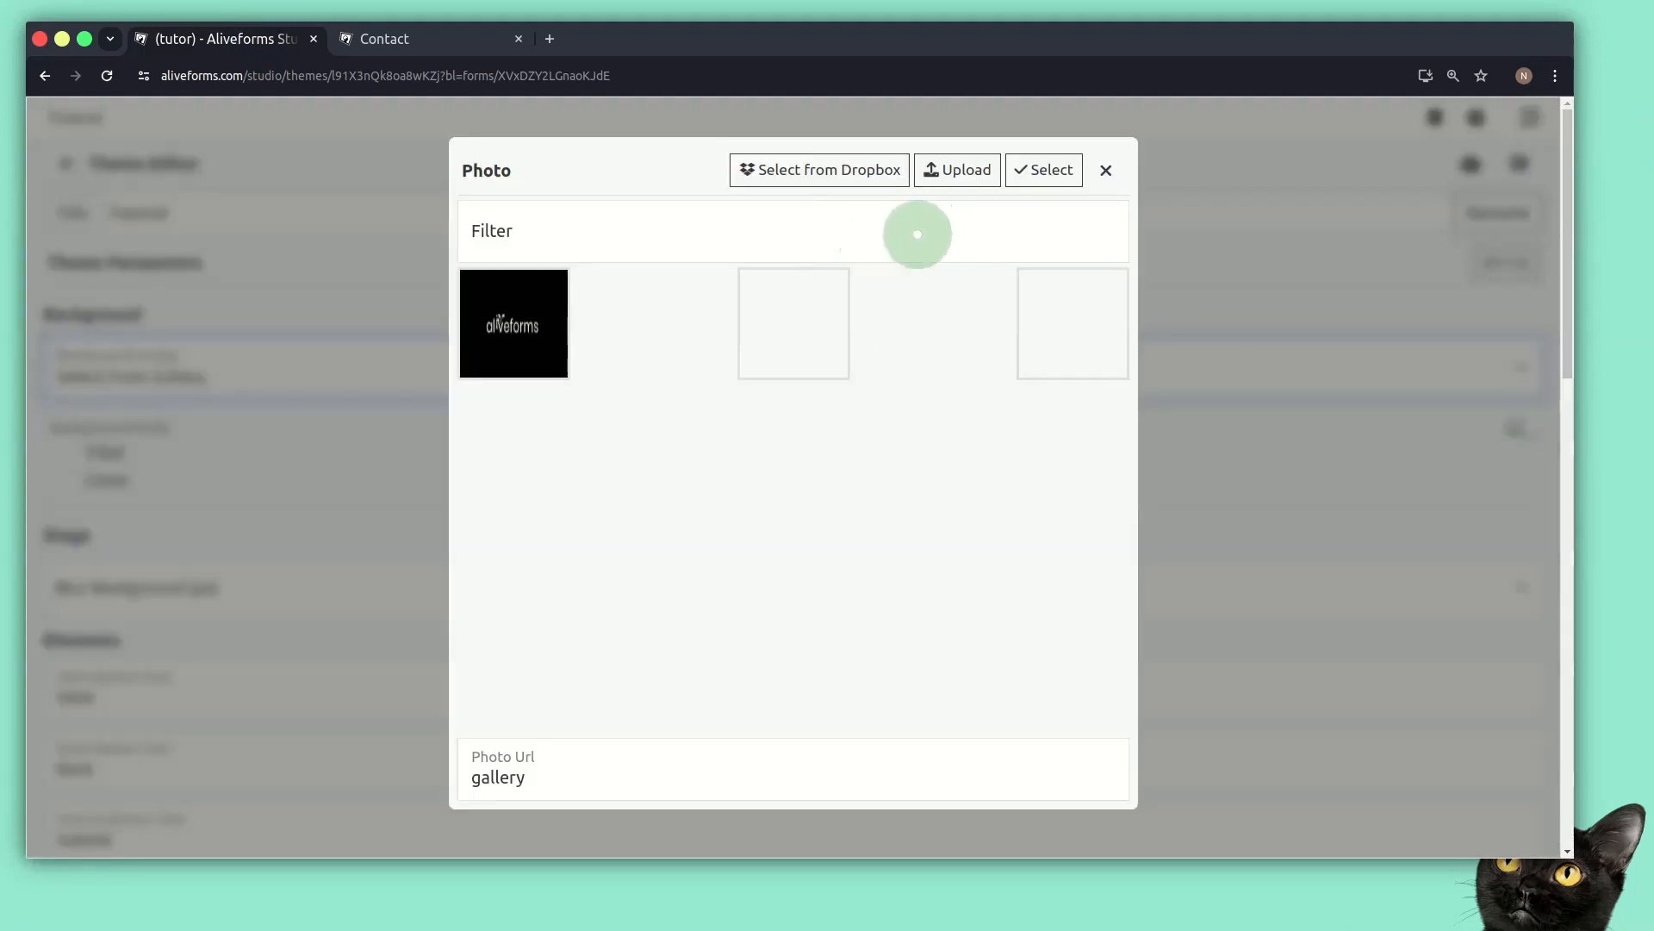
left_click(1106, 170)
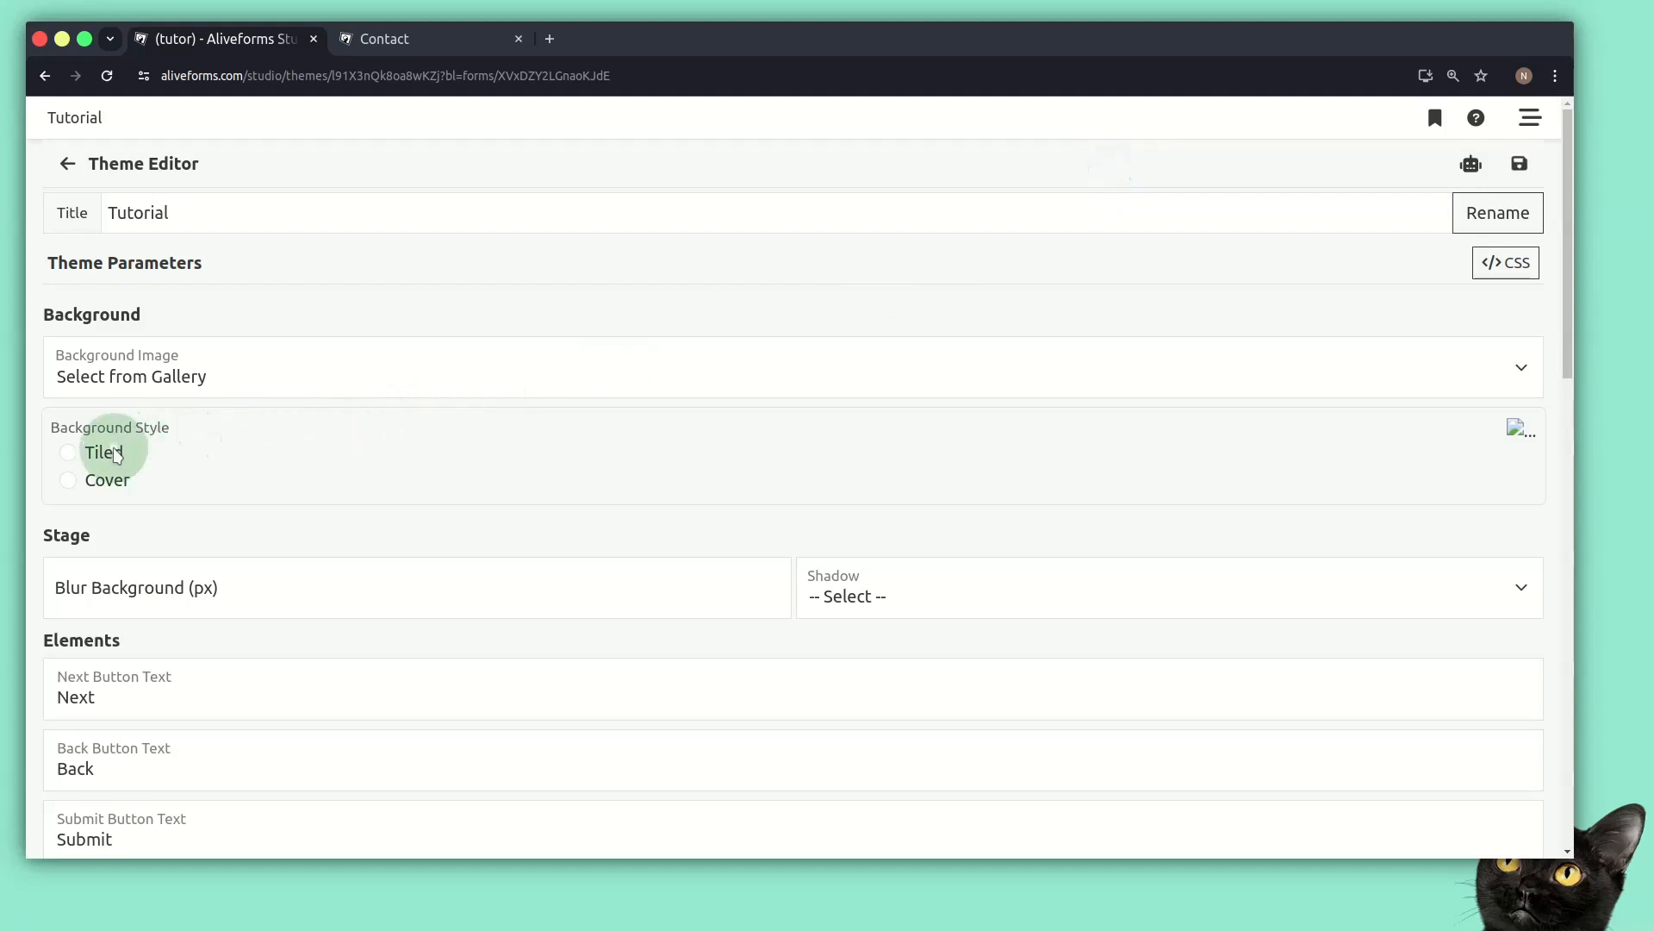
Set the theme's background image to Shapes with the Tiled style, save, and check the live Contact form
left_click(207, 377)
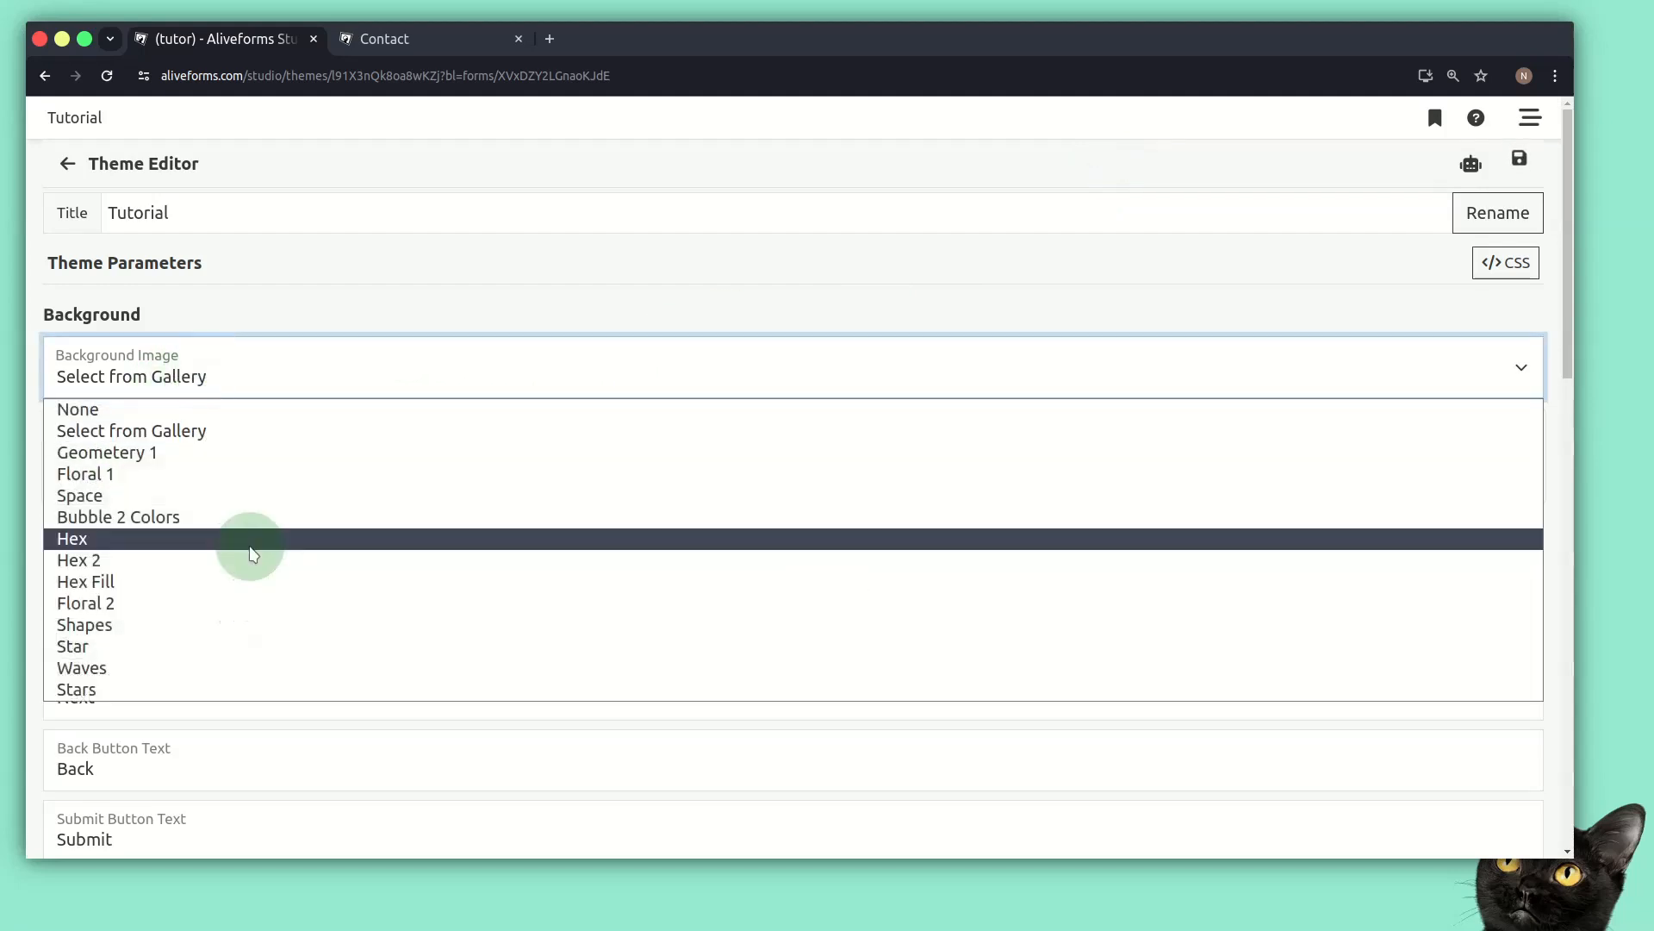
left_click(153, 624)
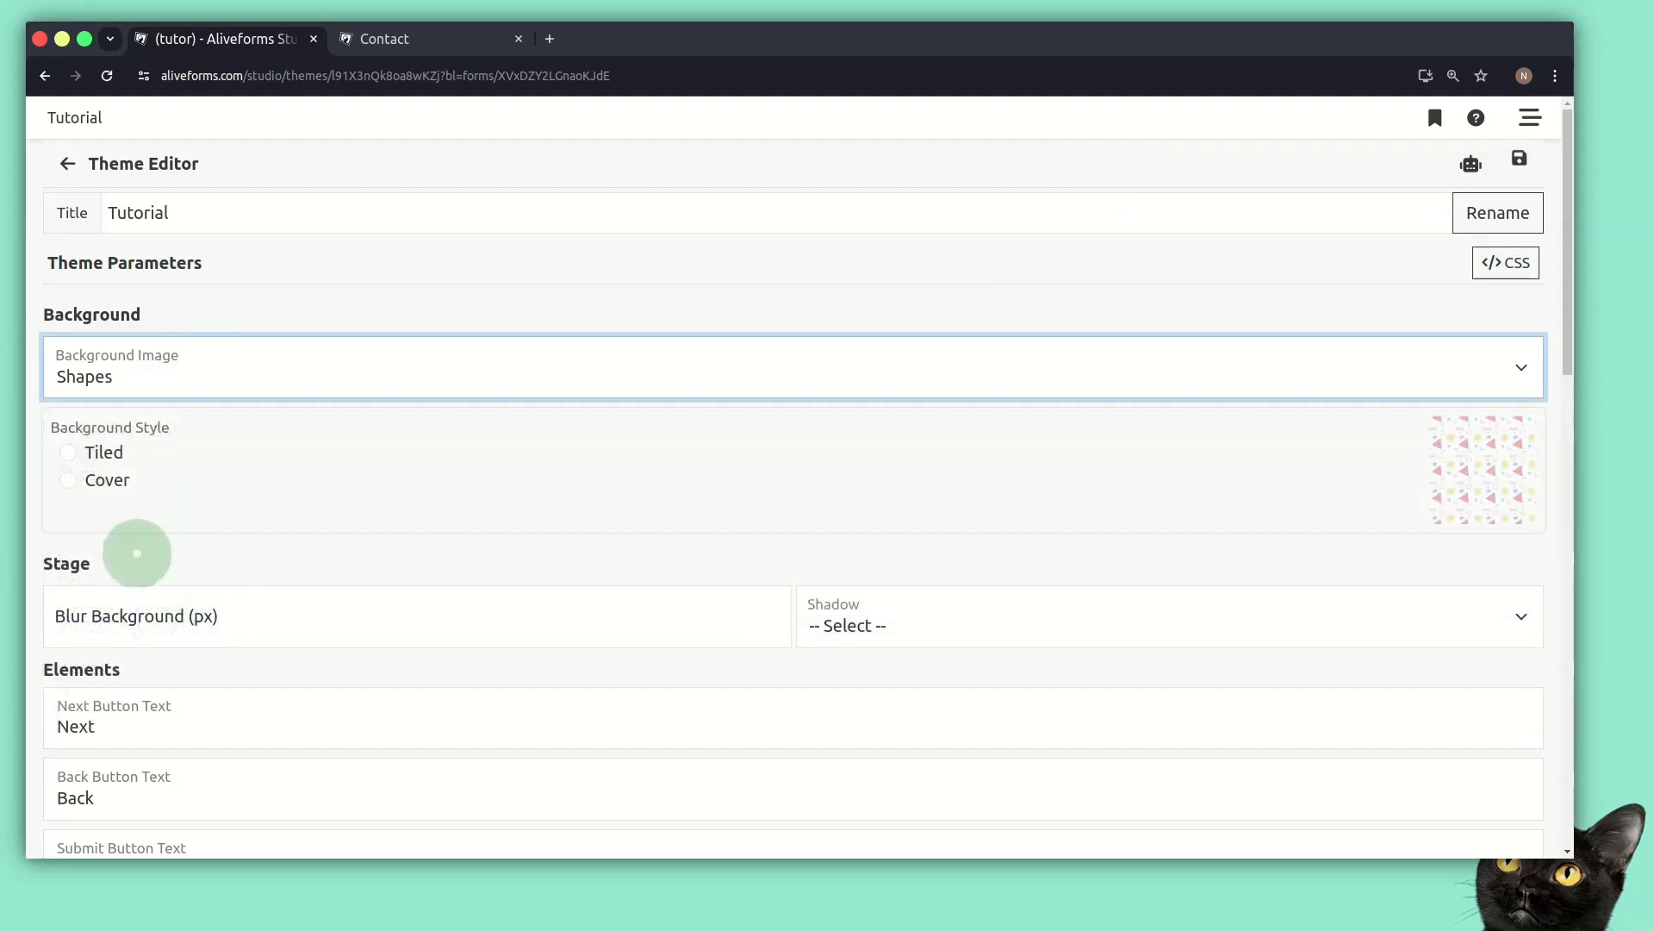
left_click(99, 453)
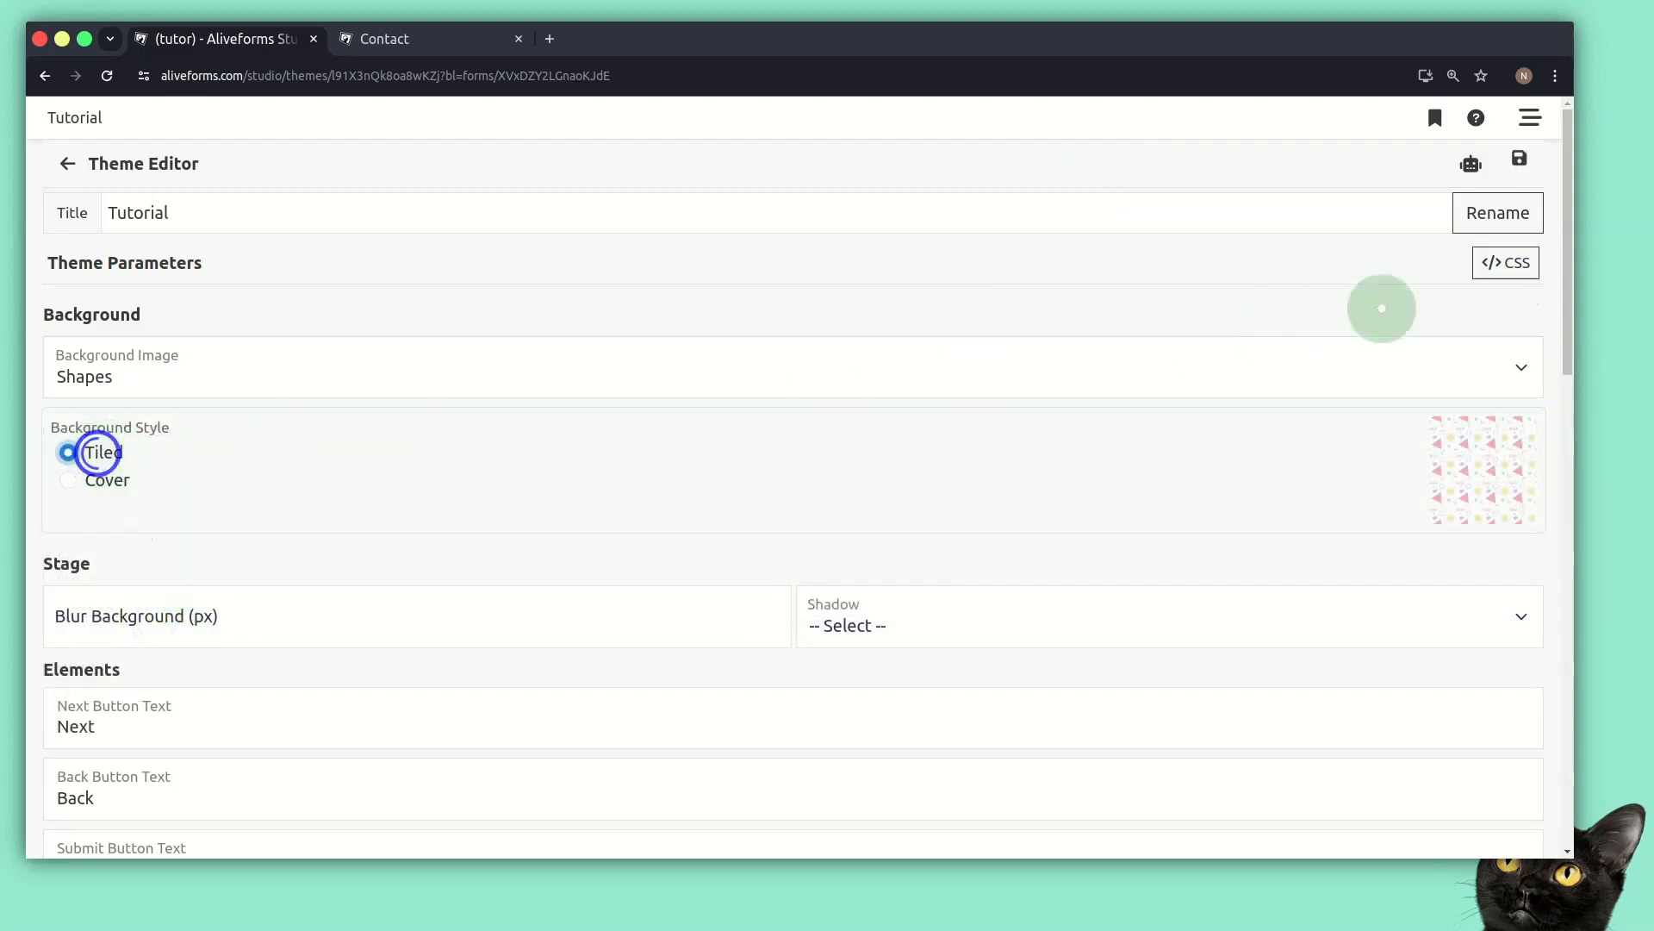
left_click(1519, 164)
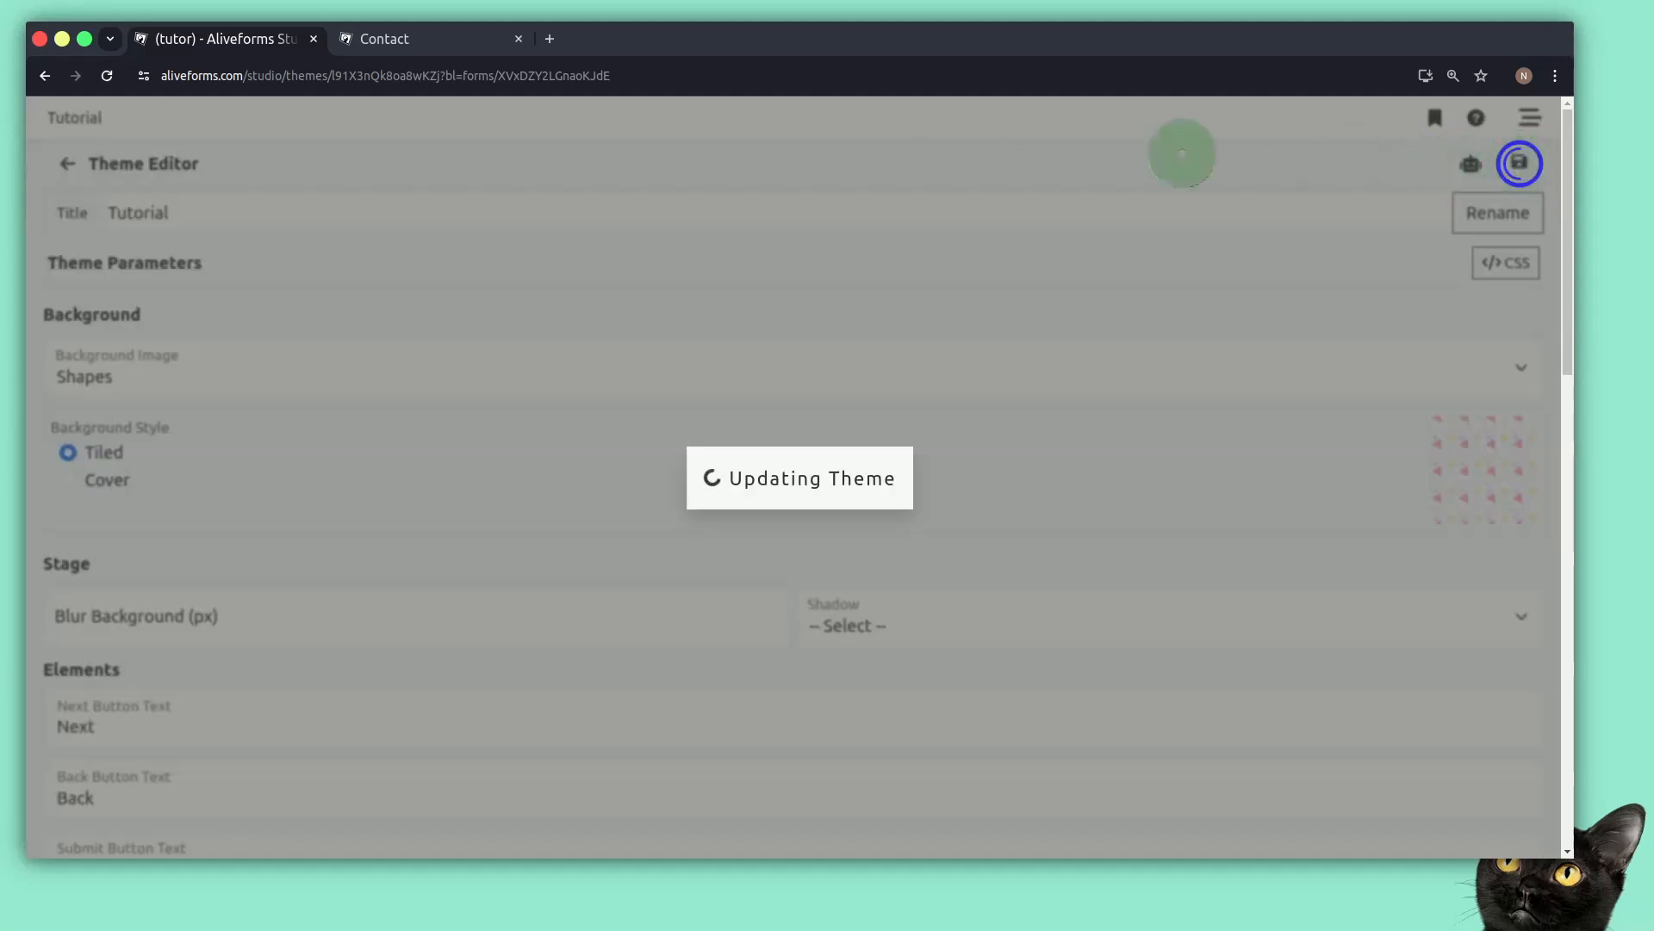
left_click(450, 45)
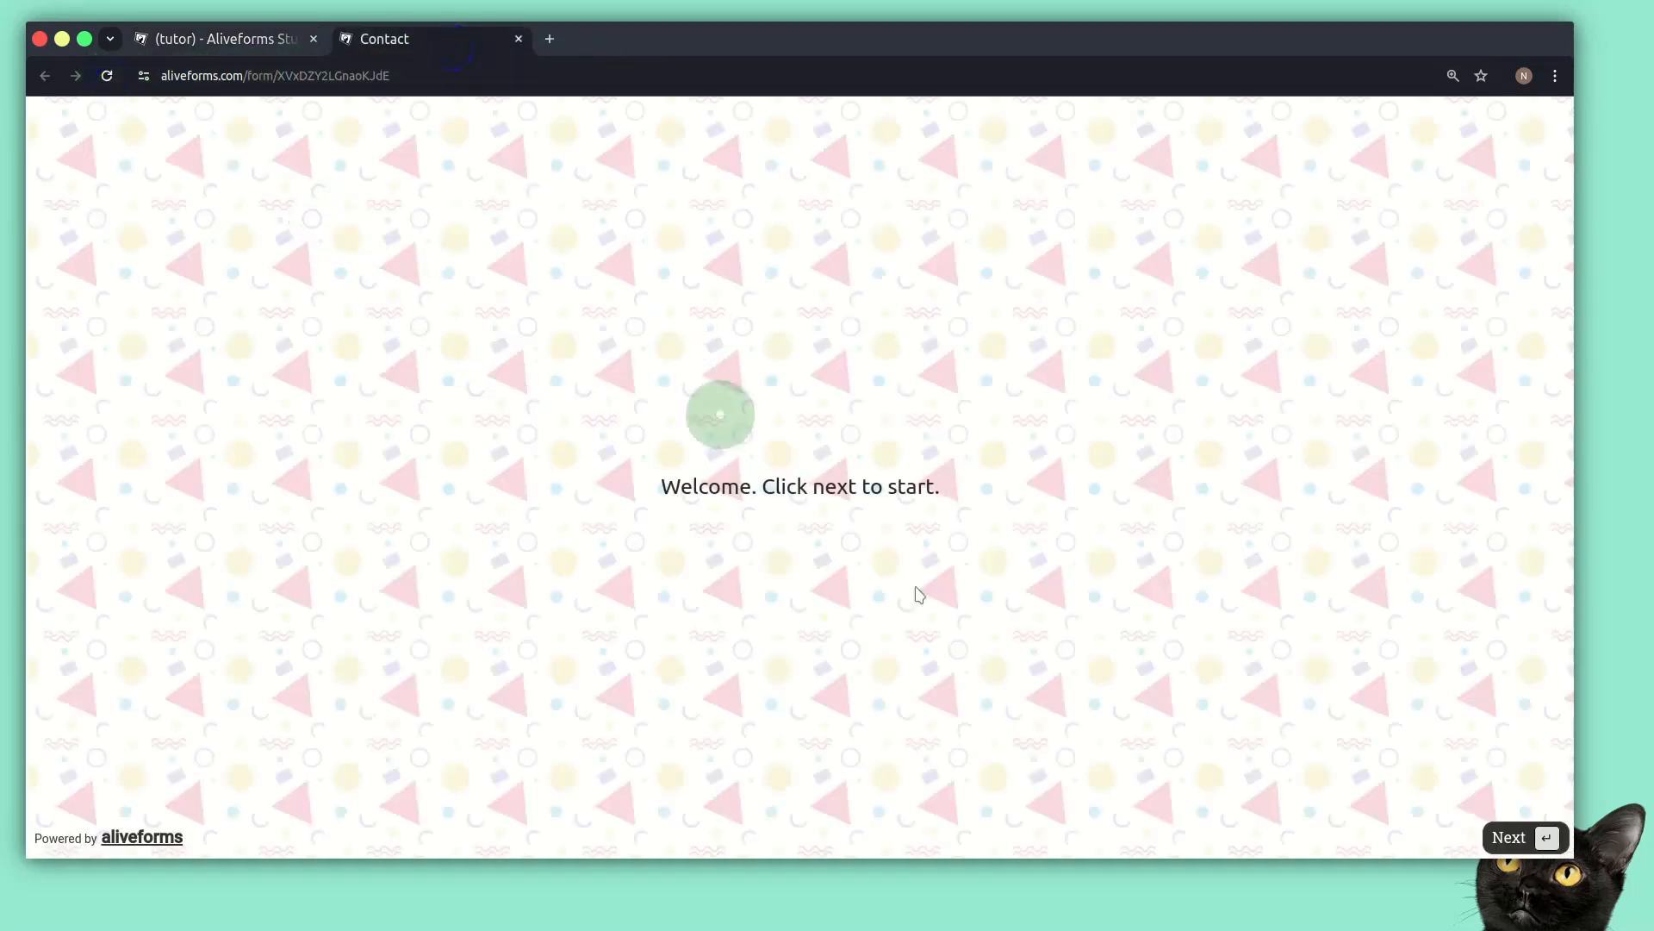
Set the stage's background blur to 4 px and its shadow to Normal Shadow, save the theme, and reload the live Contact form
left_click(267, 34)
scroll(407, 574, "down", 3)
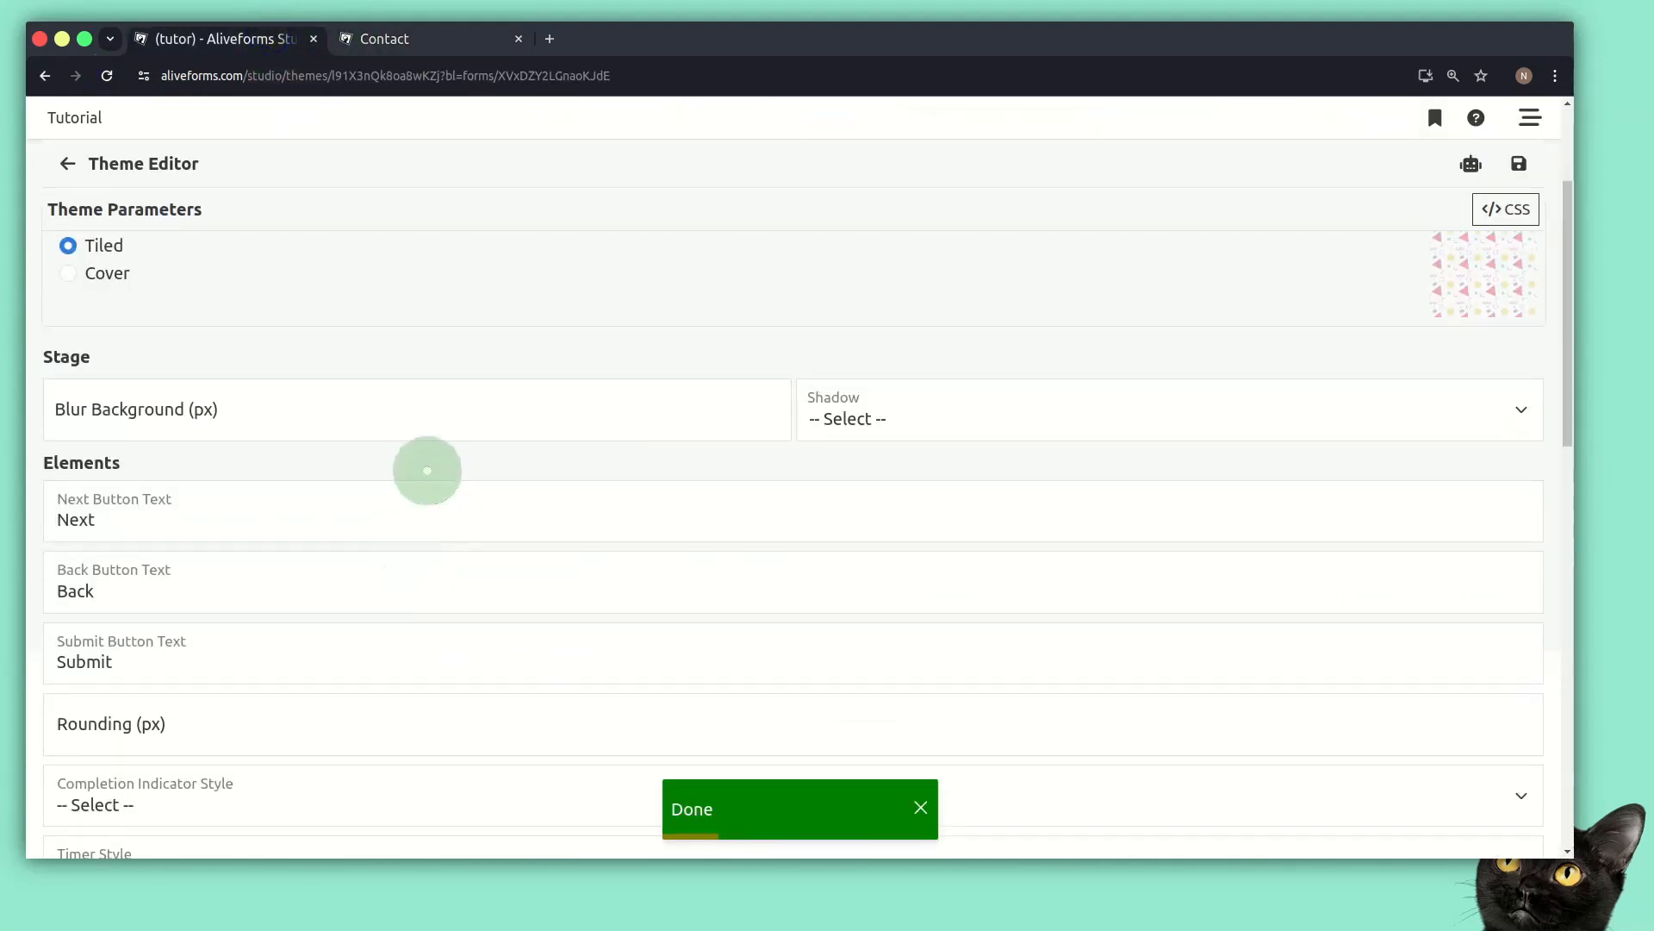
left_click(157, 403)
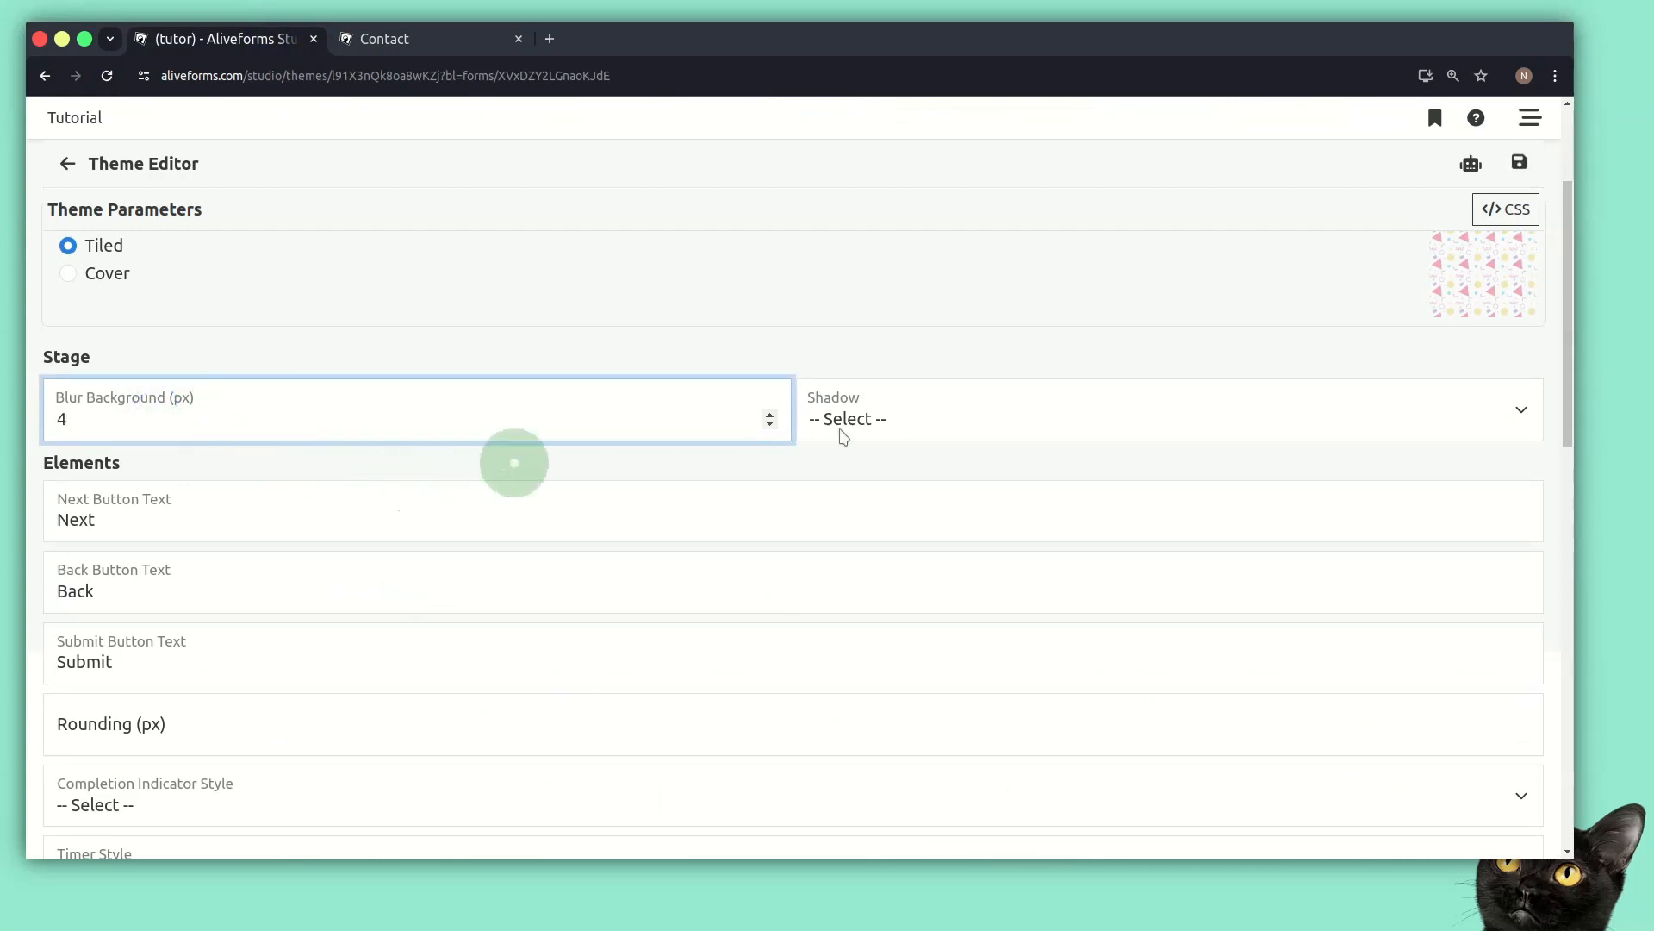
left_click(957, 417)
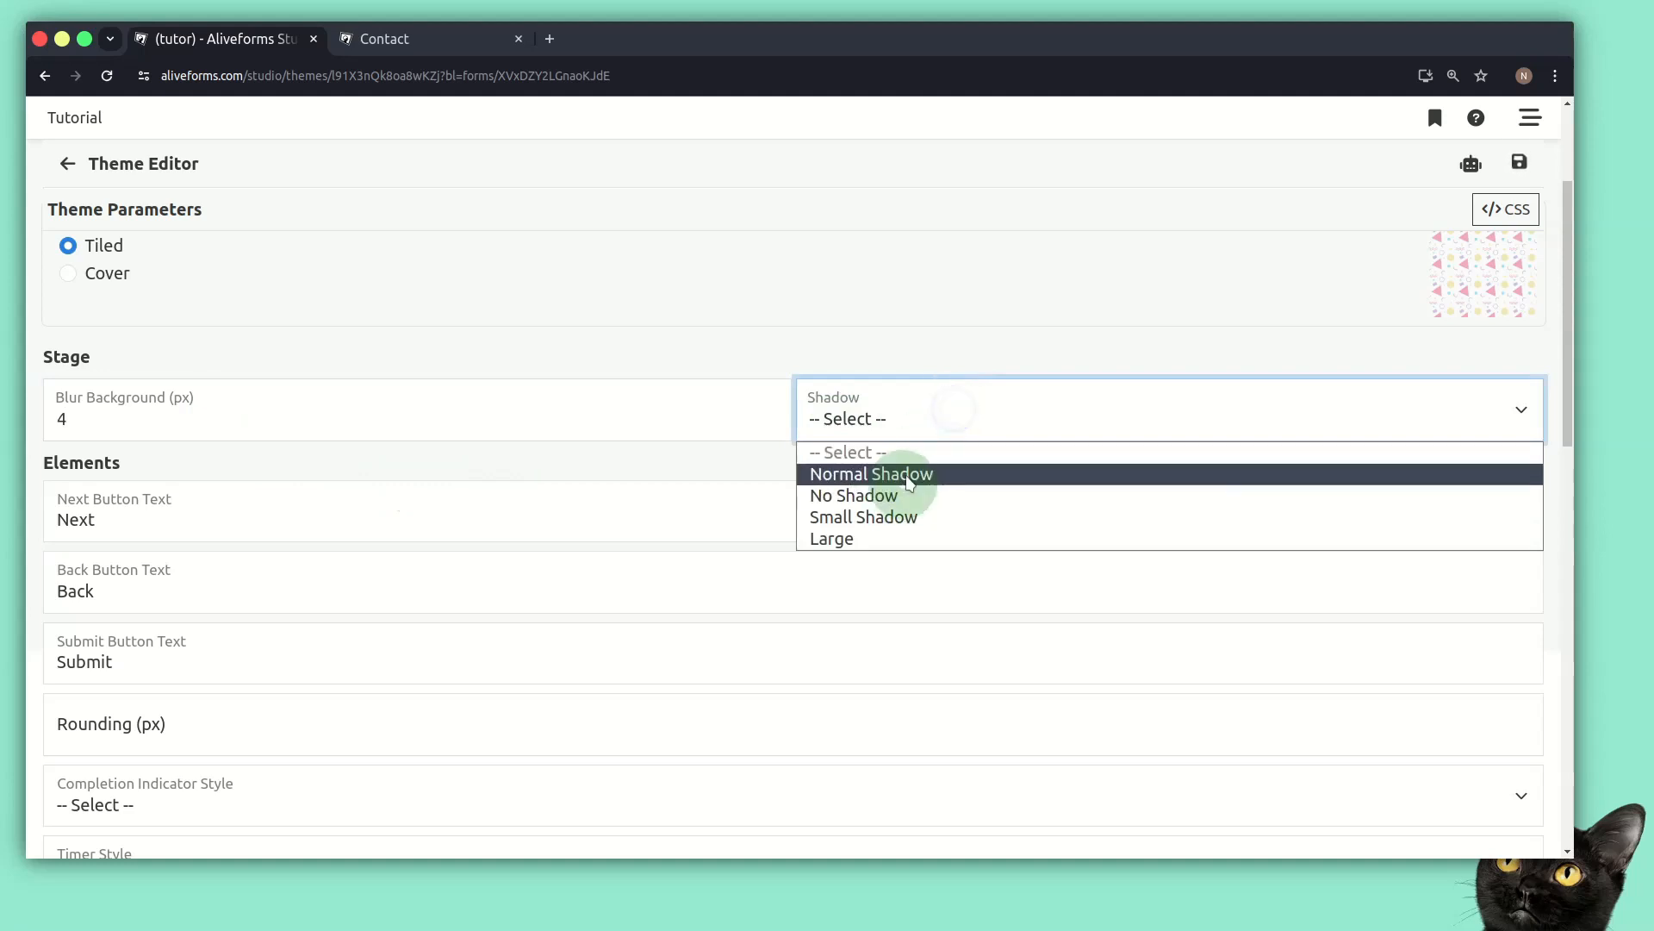
left_click(910, 473)
left_click(1519, 163)
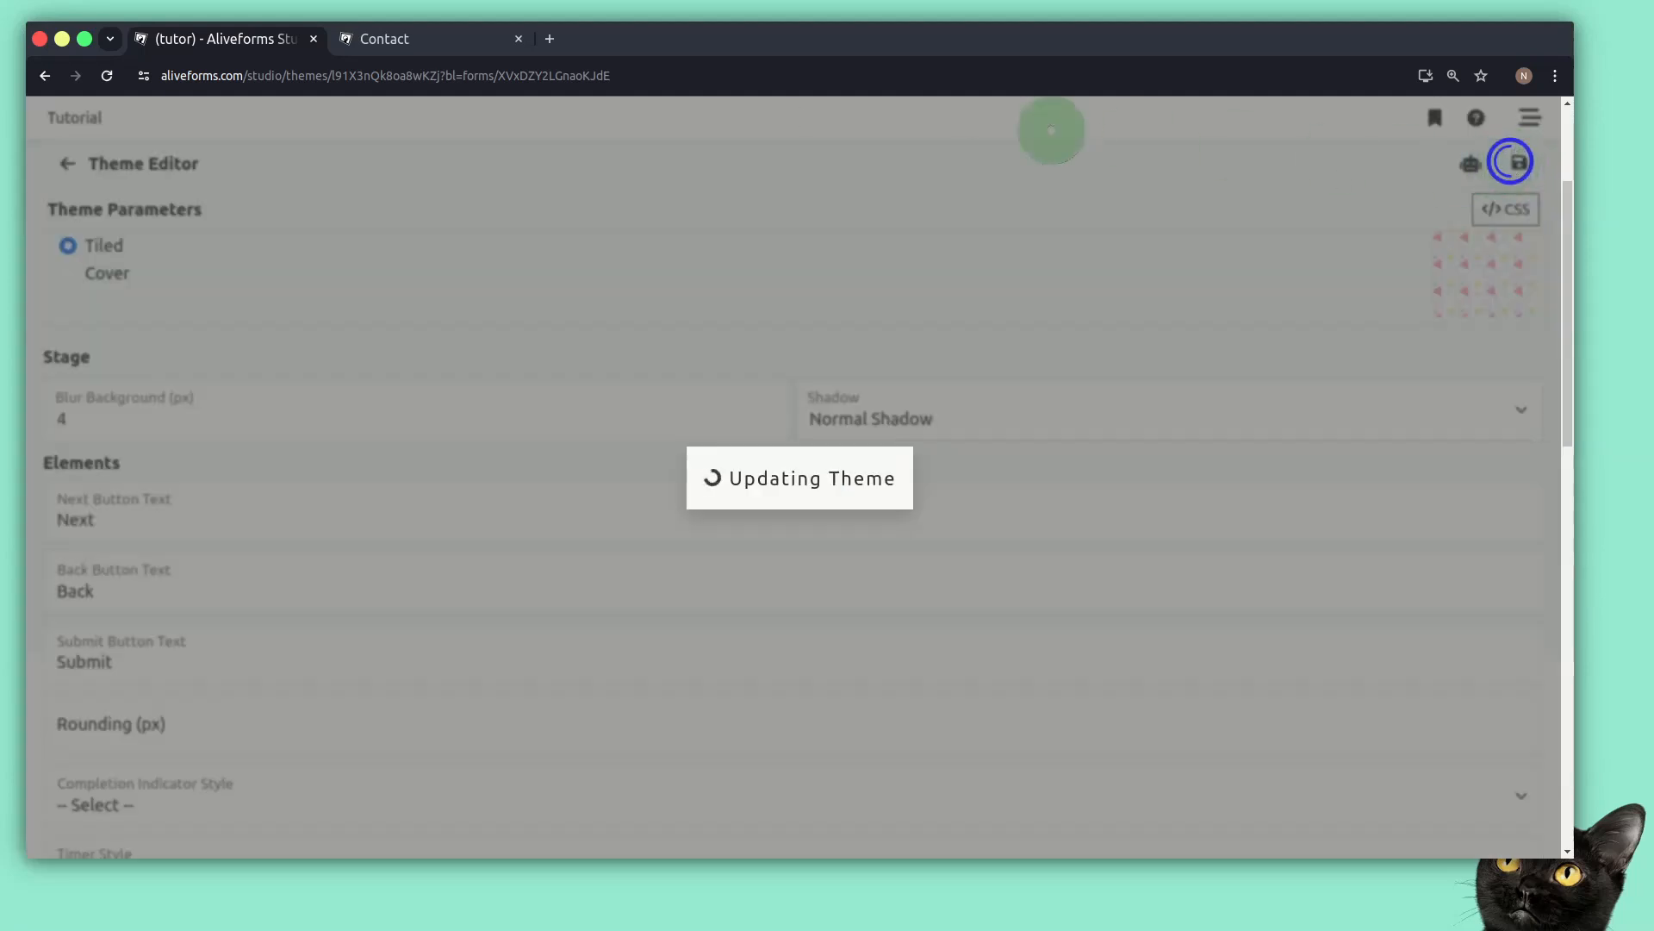
left_click(457, 34)
key("ctrl+r")
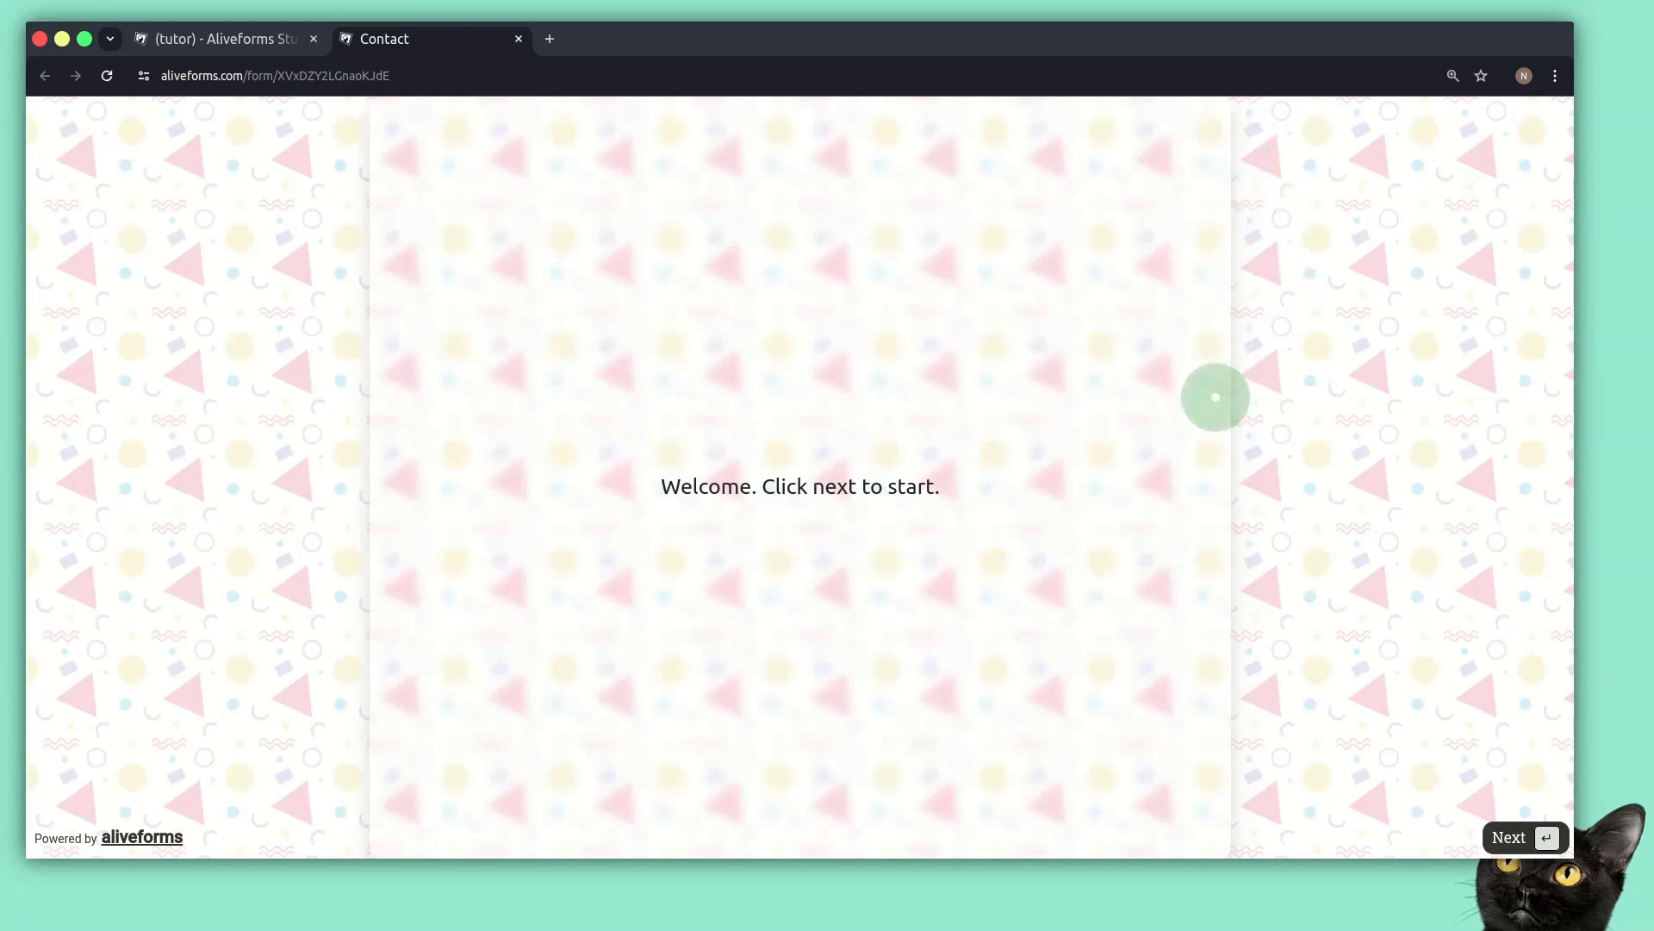
Set the Tutorial theme's next button text to "Next Question", save the theme, and check the button on the live Contact form
left_click(164, 38)
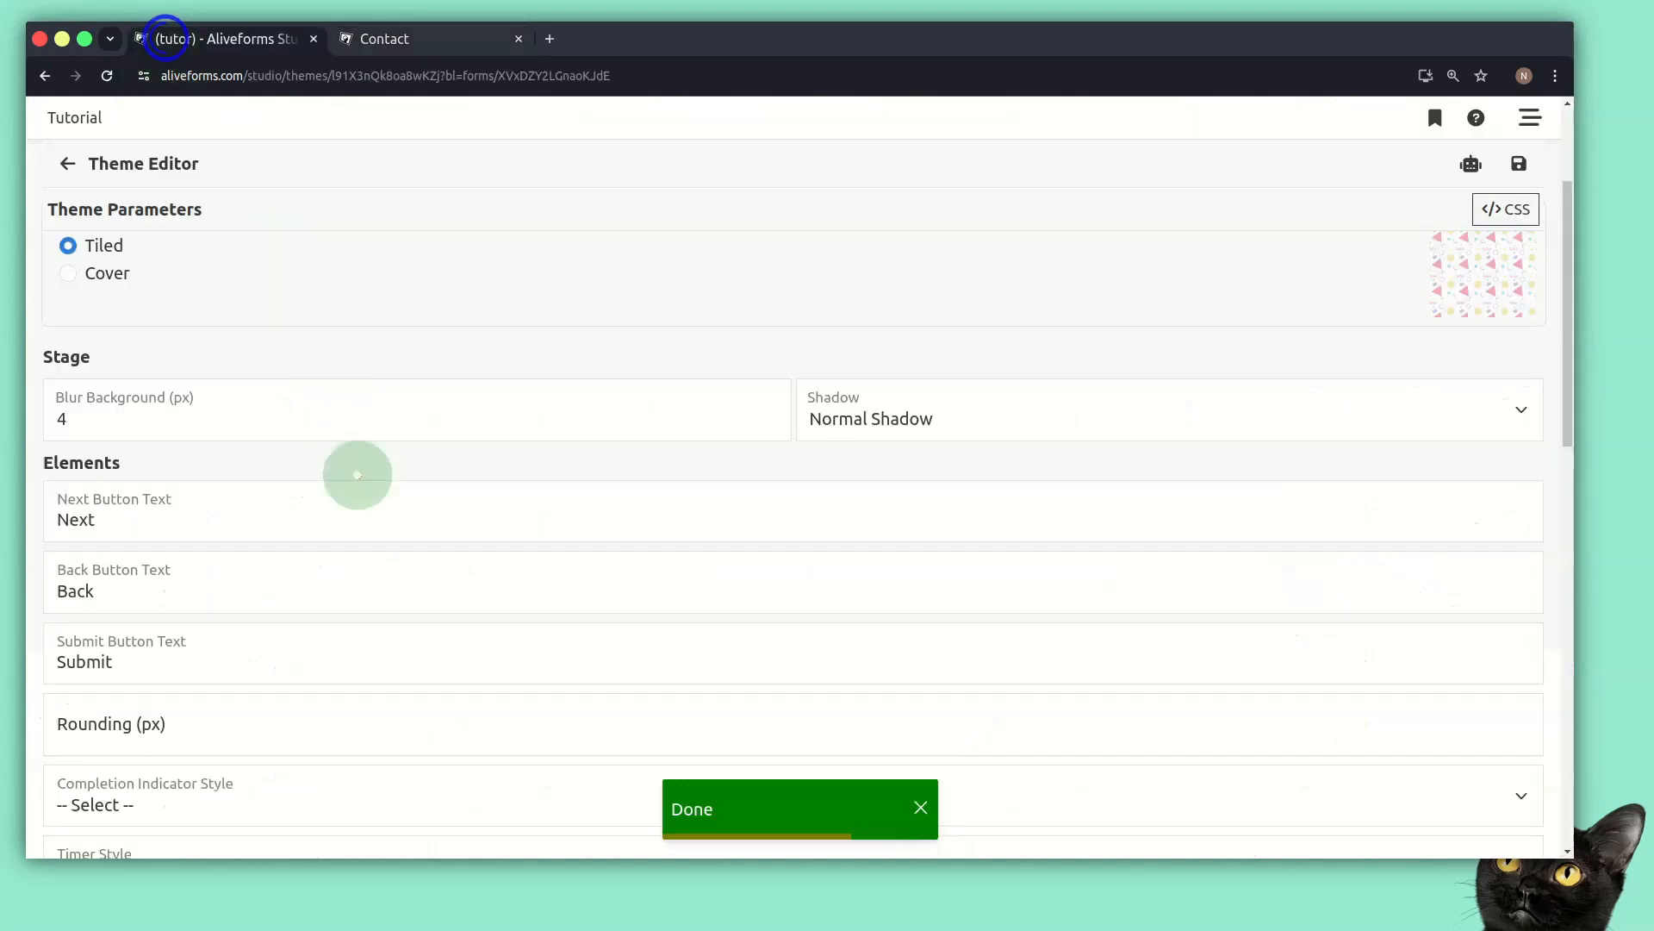
scroll(371, 540, "down", 3)
scroll(369, 528, "up", 2)
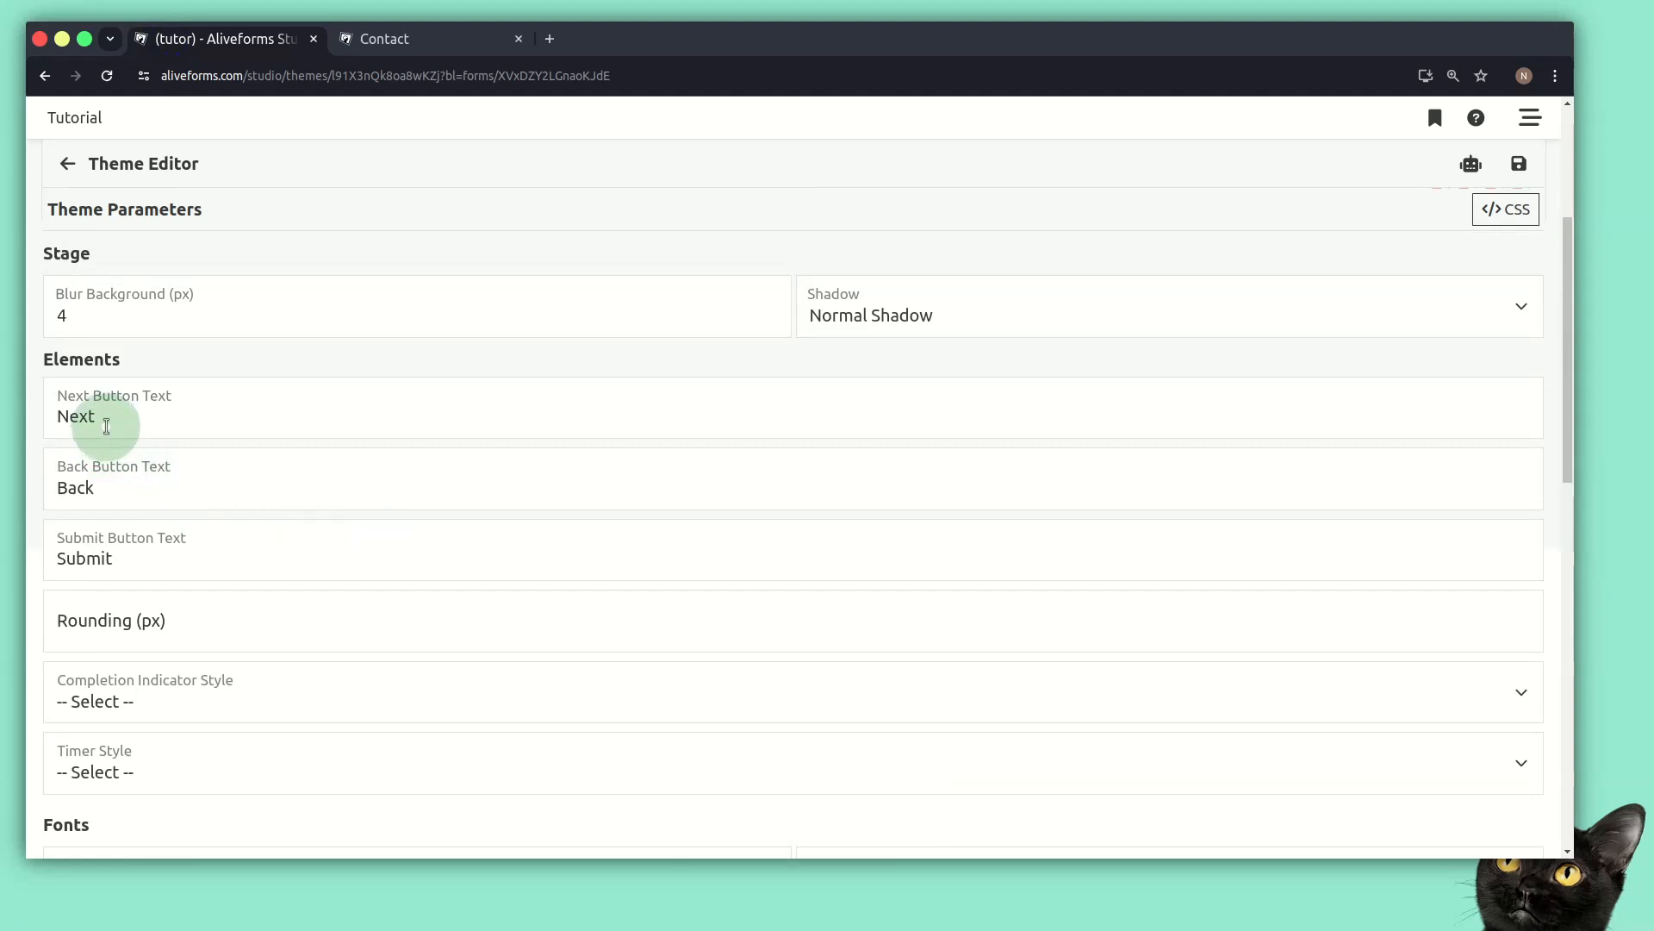
left_click(429, 31)
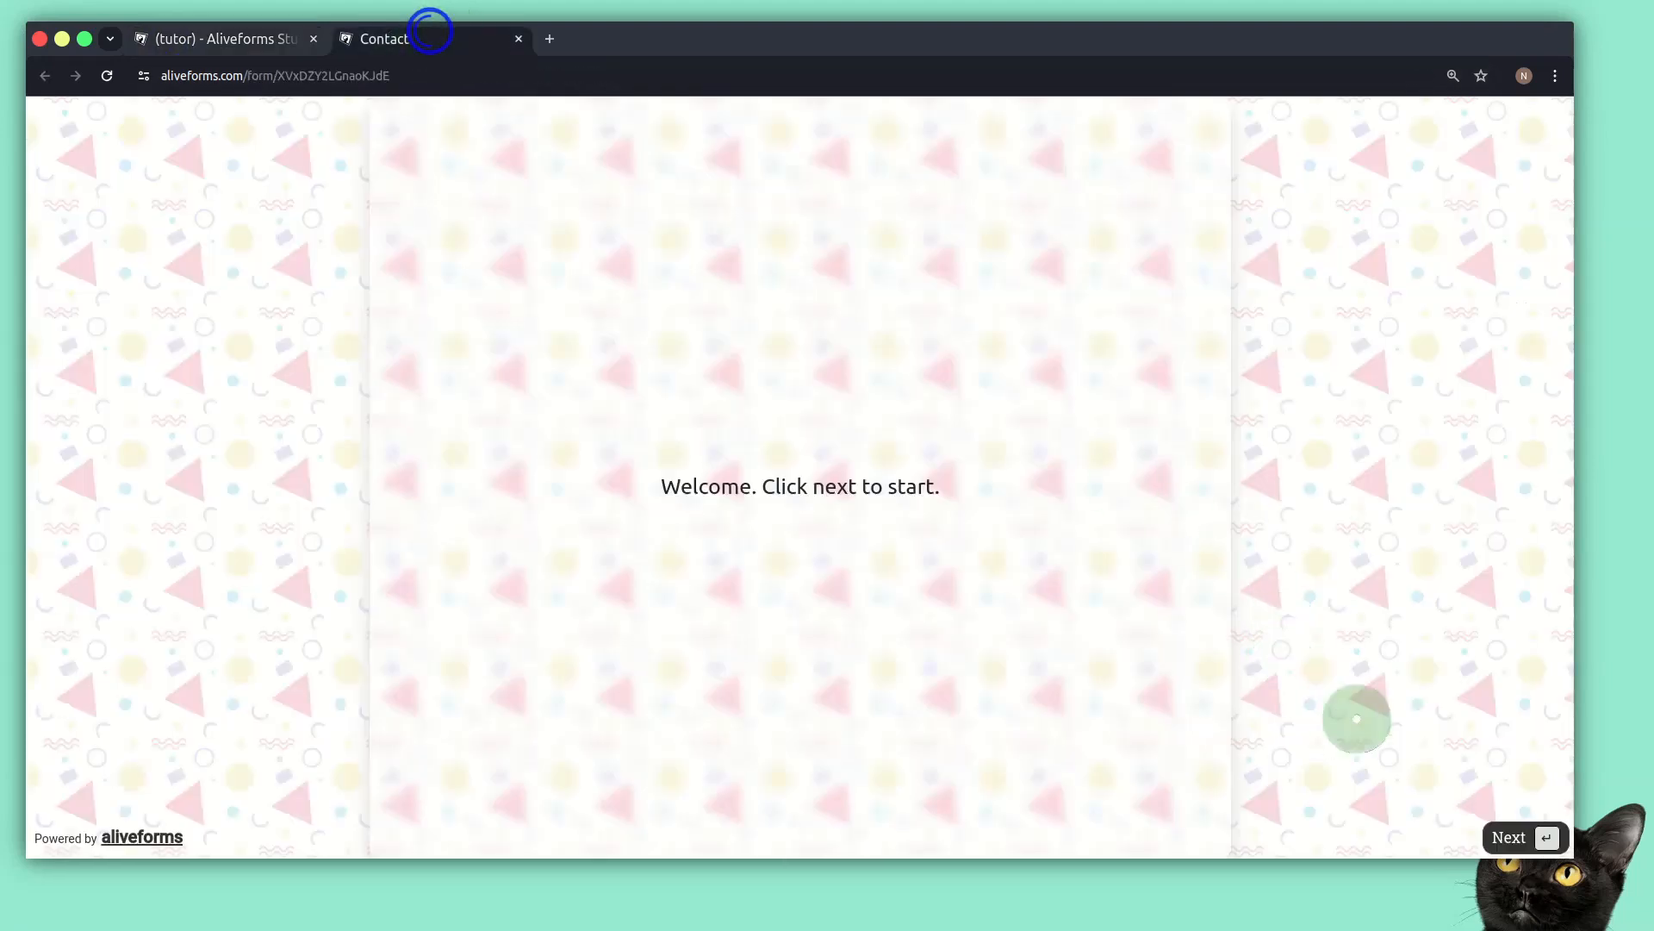
left_click(262, 34)
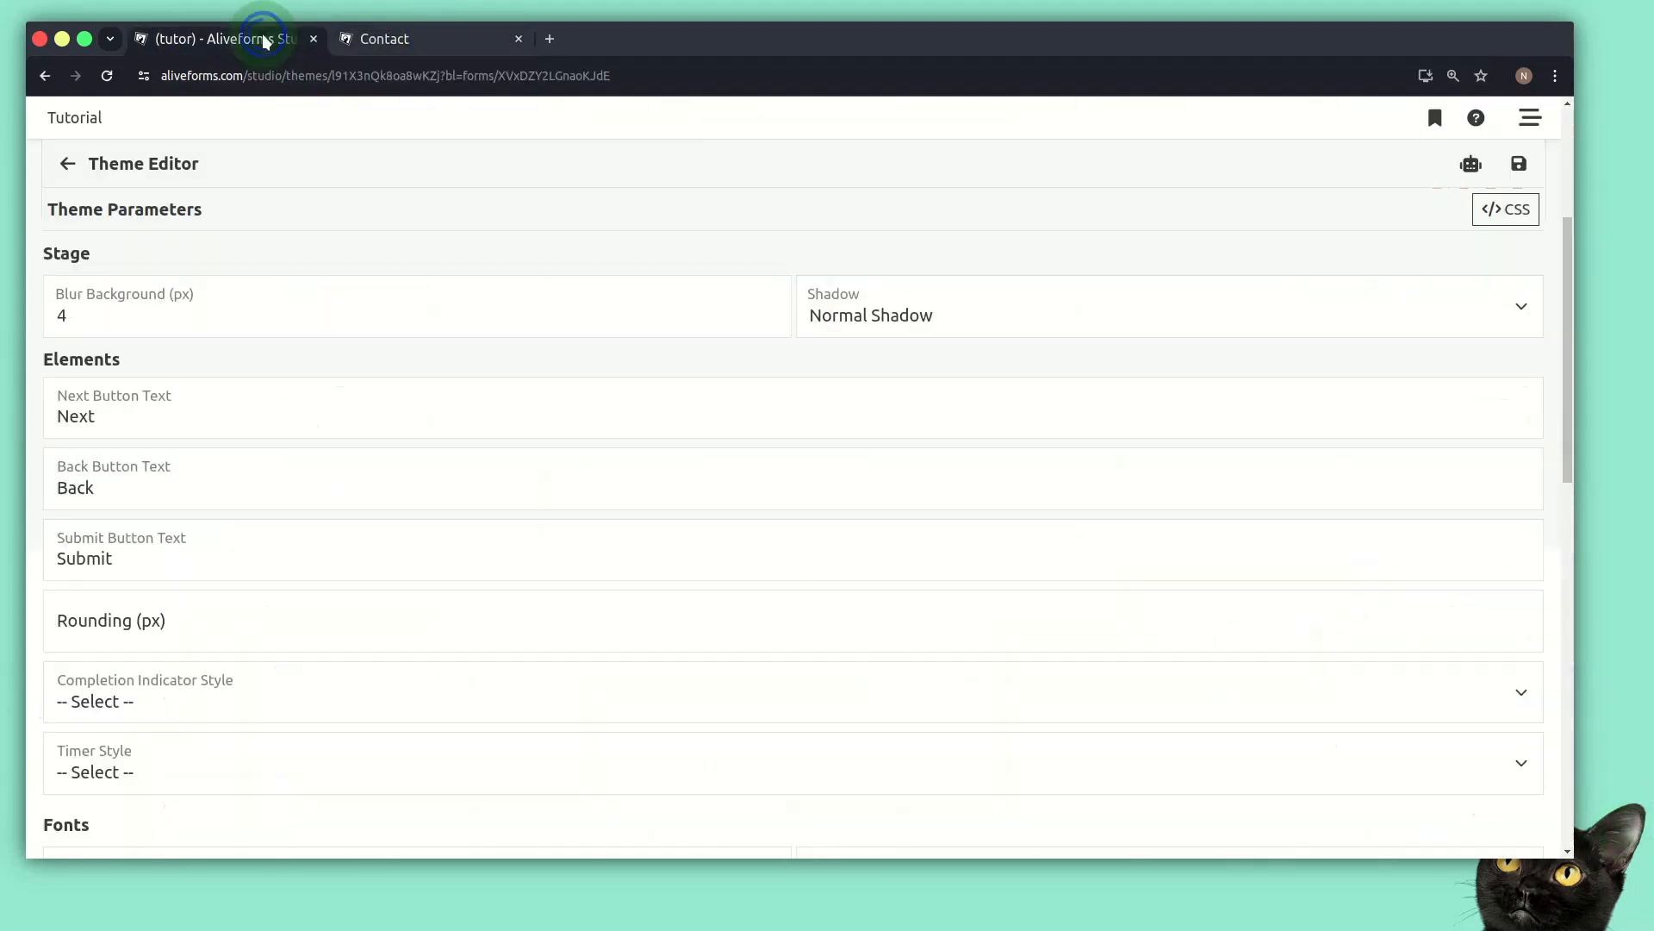
left_click(200, 410)
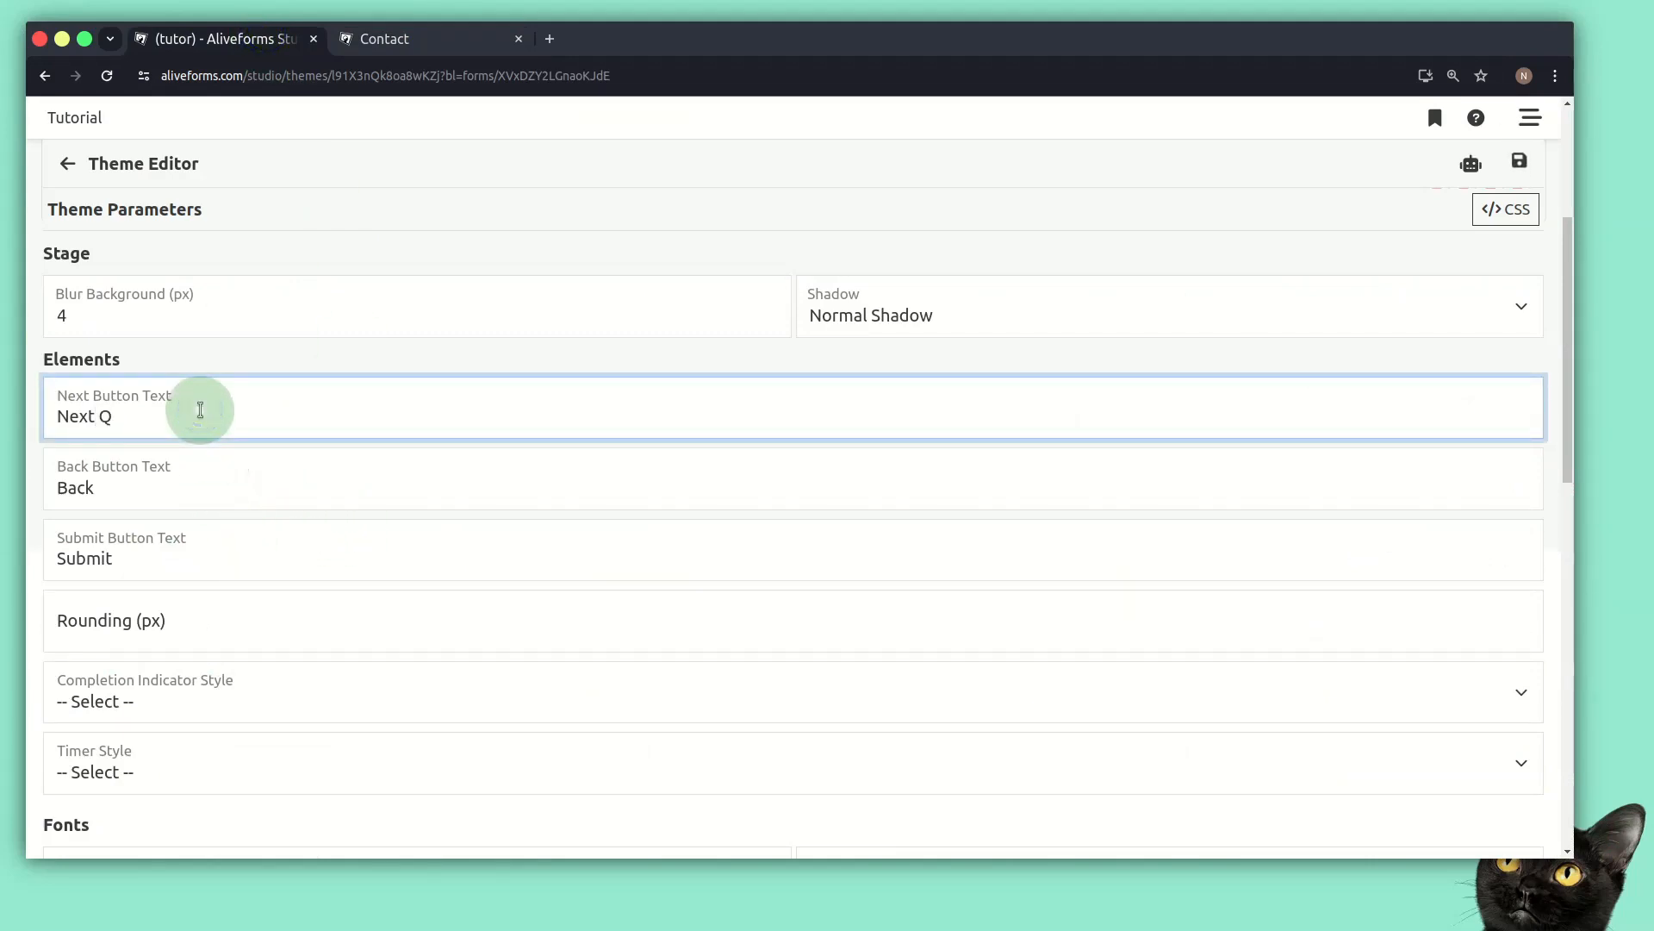
left_click(1519, 161)
left_click(479, 37)
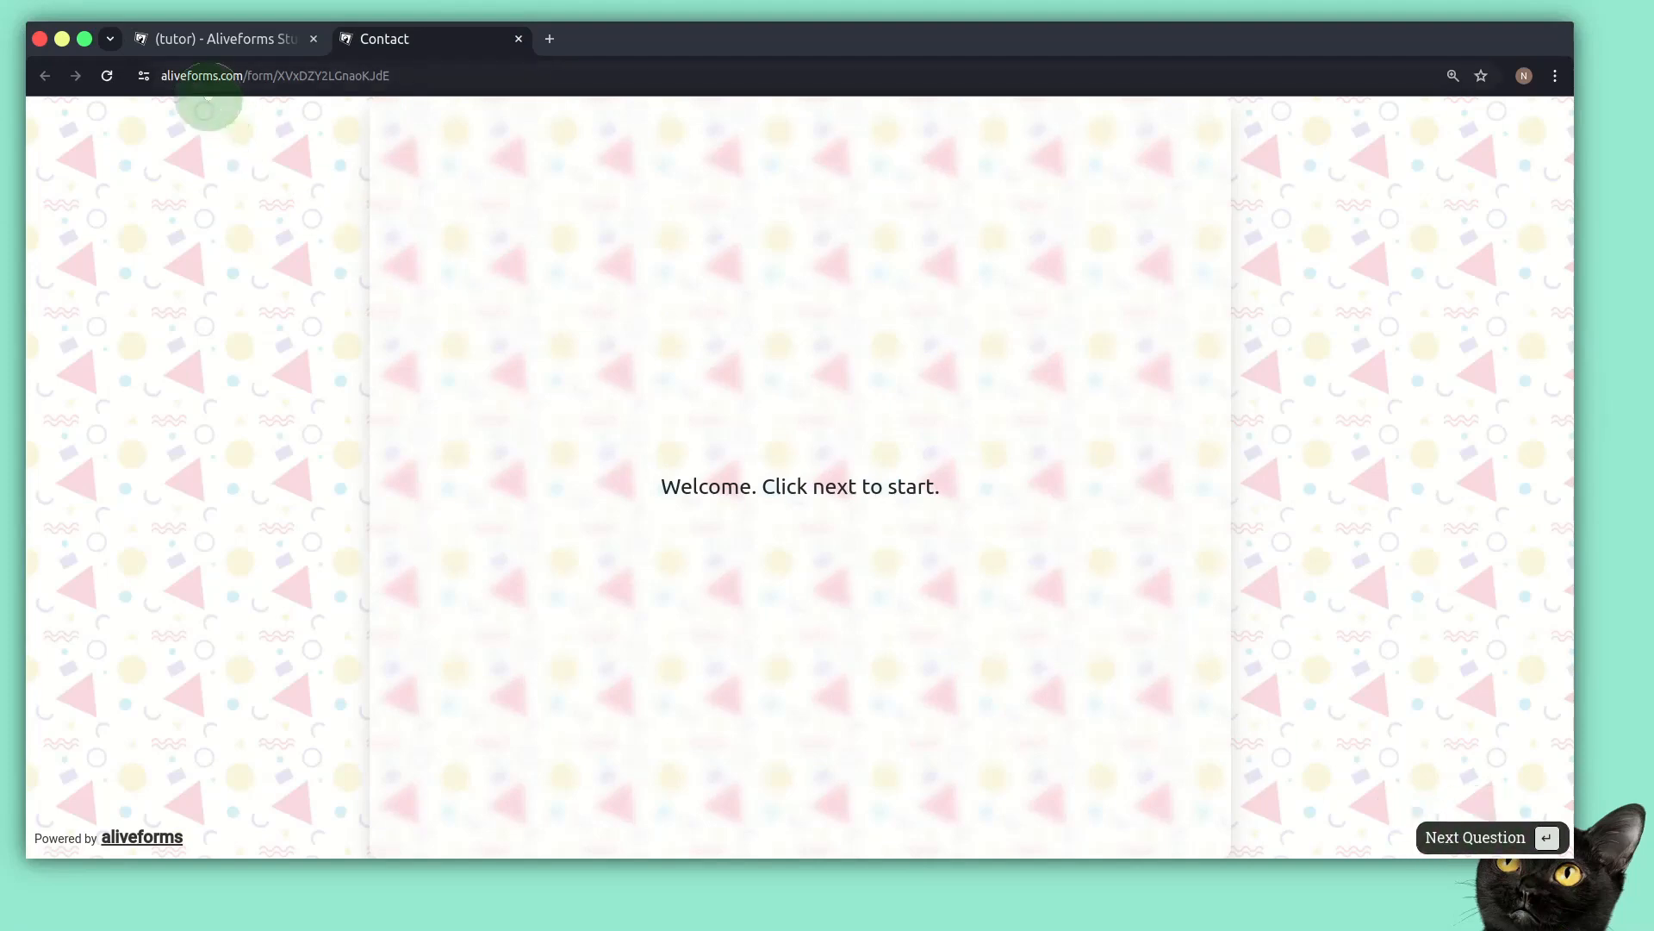
View the theme's completion indicator style options and look at the indicator on the second question of the live Contact form
left_click(178, 42)
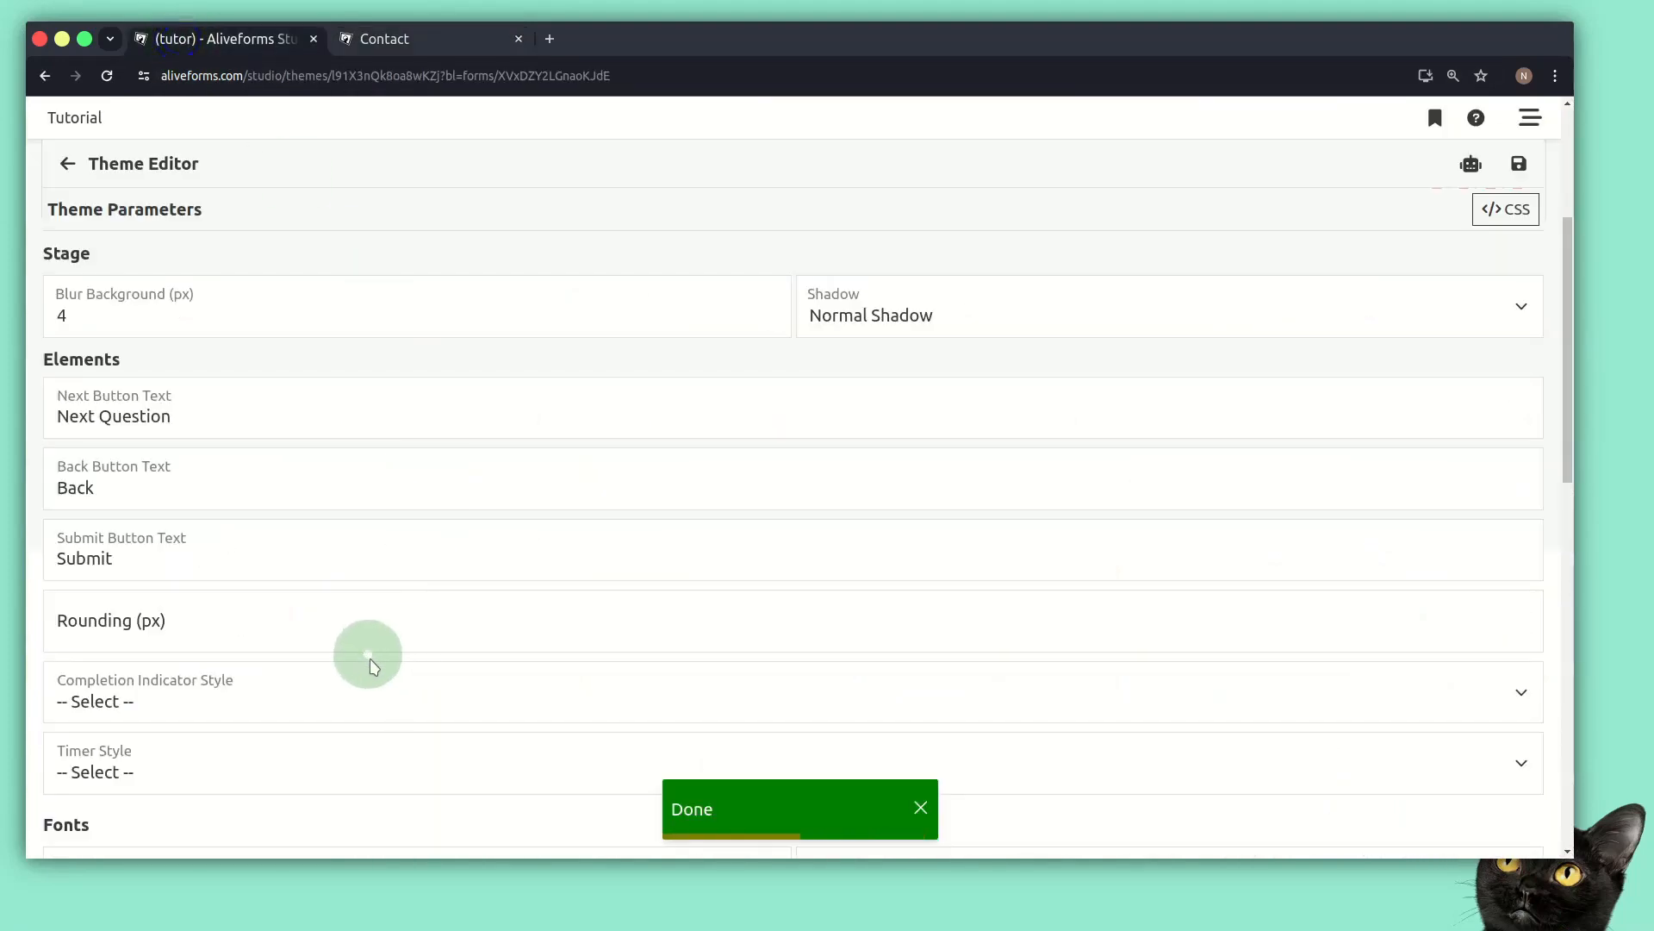
scroll(370, 665, "down", 2)
left_click(155, 608)
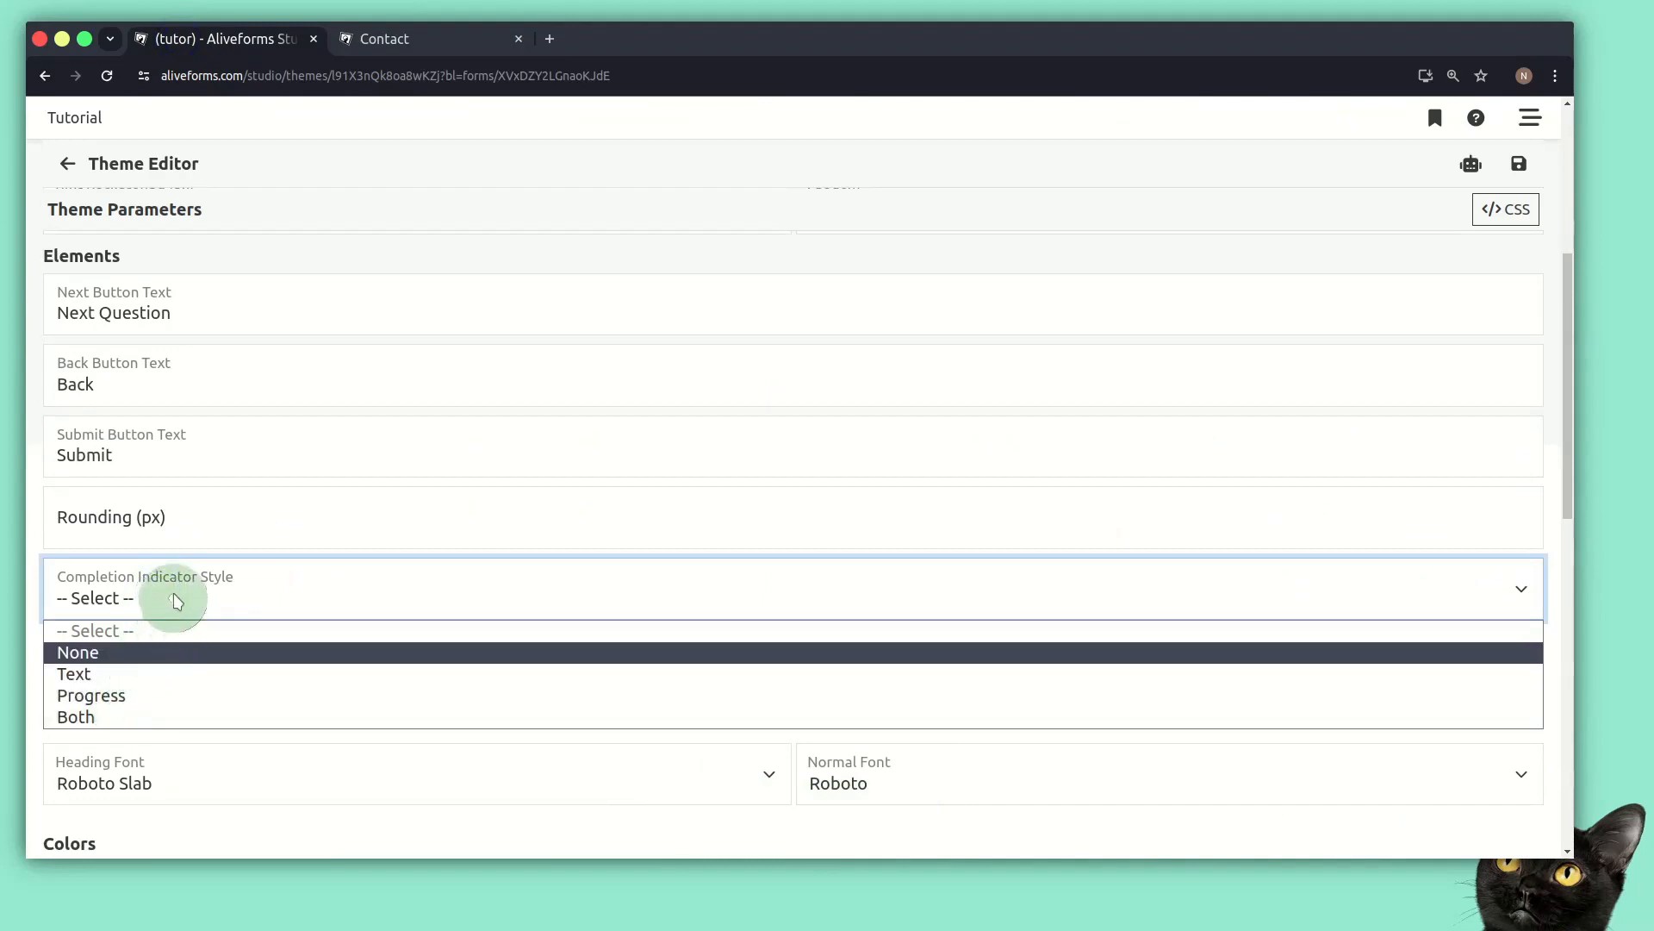
left_click(177, 601)
left_click(424, 42)
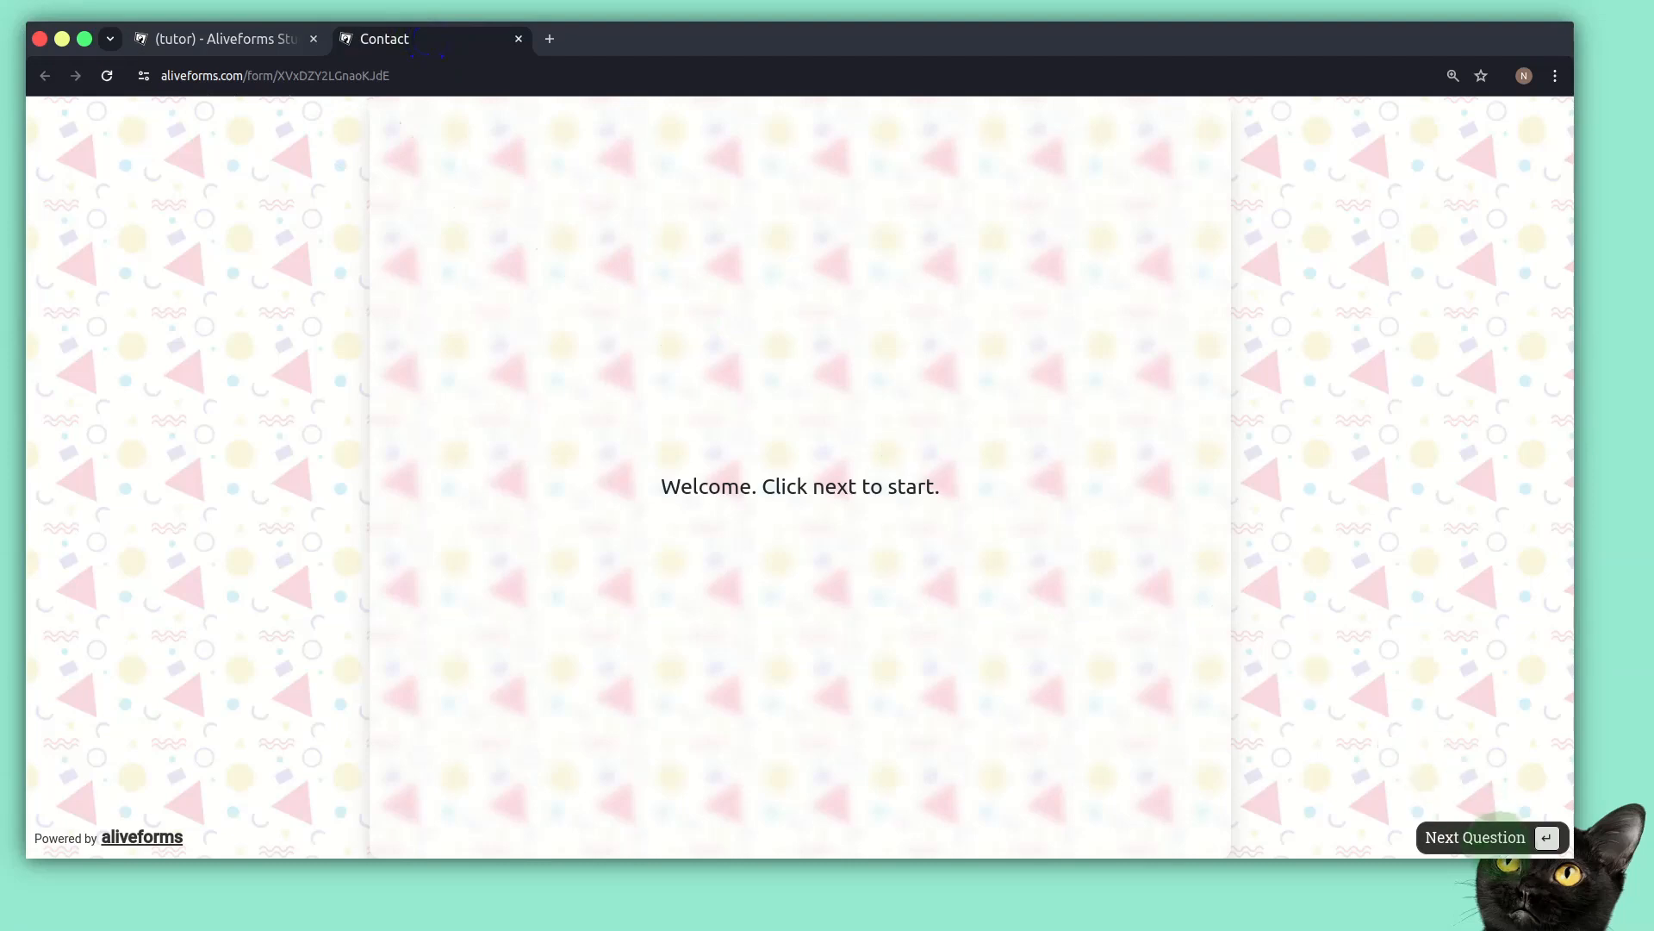
left_click(1490, 834)
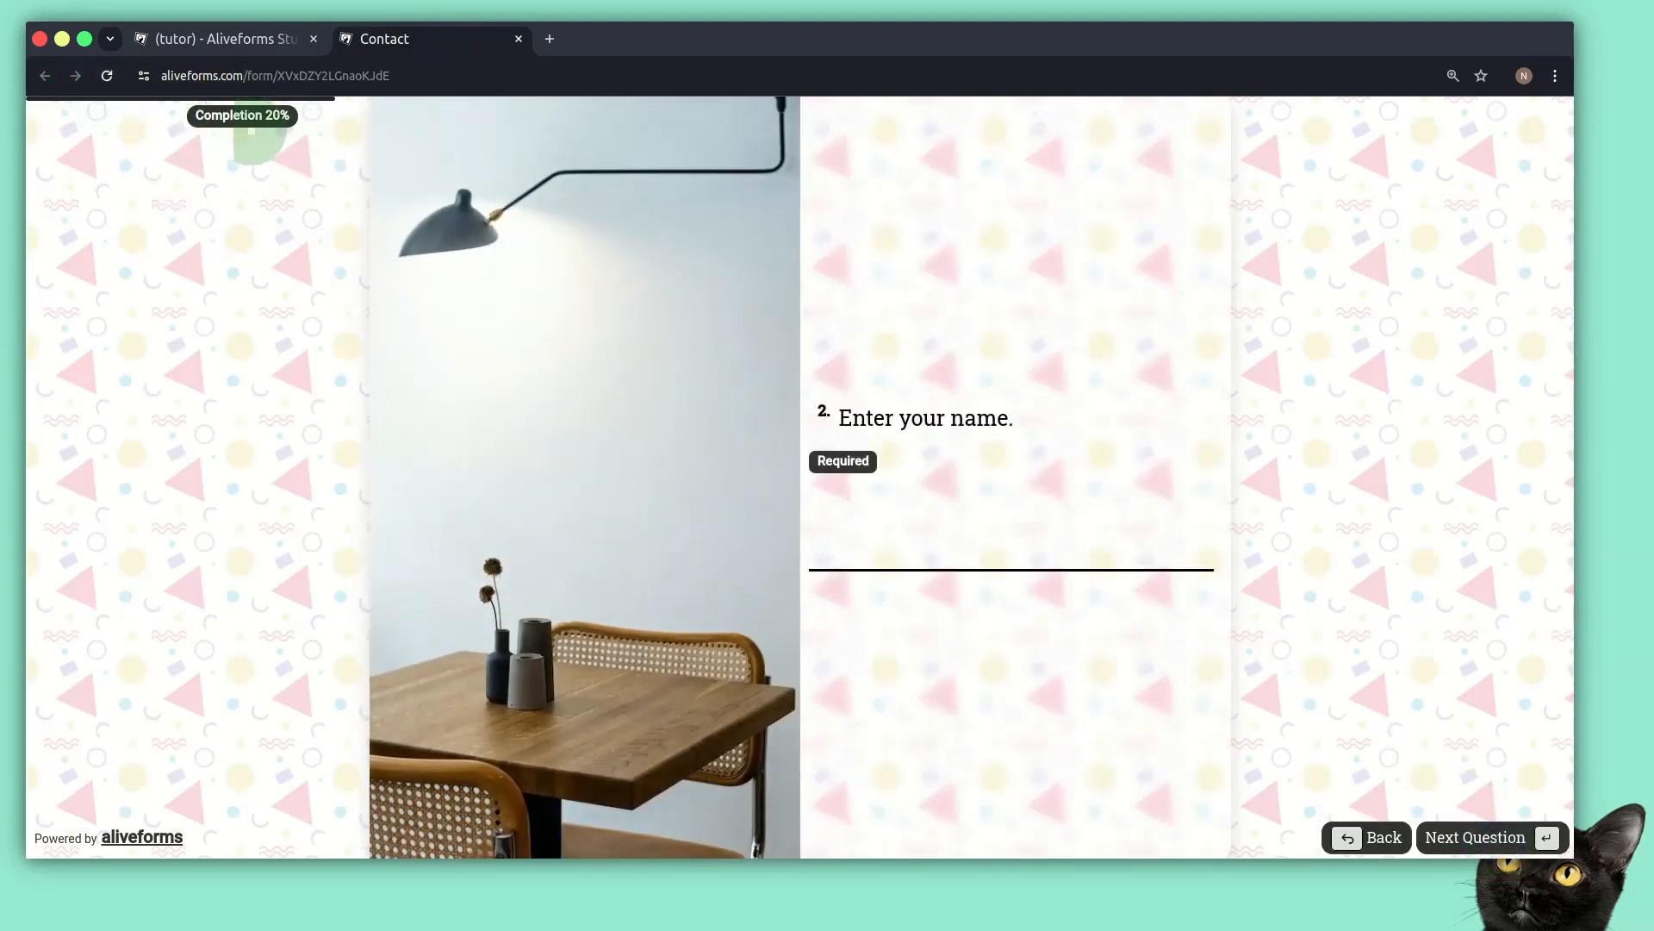
Set the theme's completion indicator style to Text and view the timer style options without choosing one
left_click(269, 40)
left_click(269, 596)
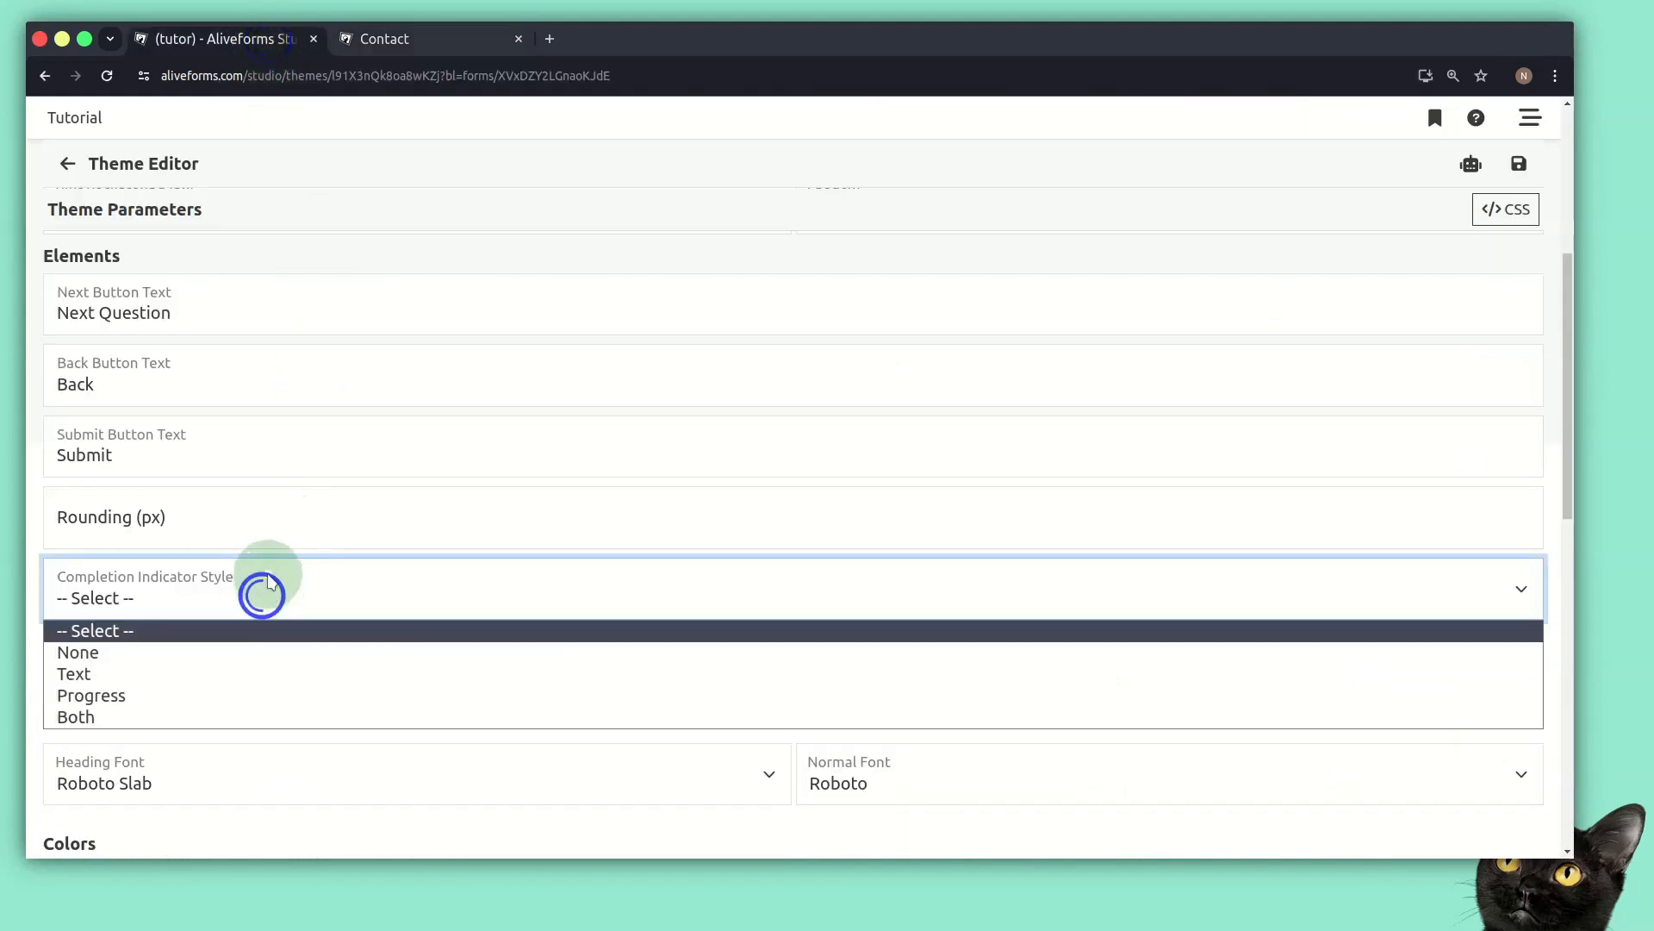
left_click(105, 680)
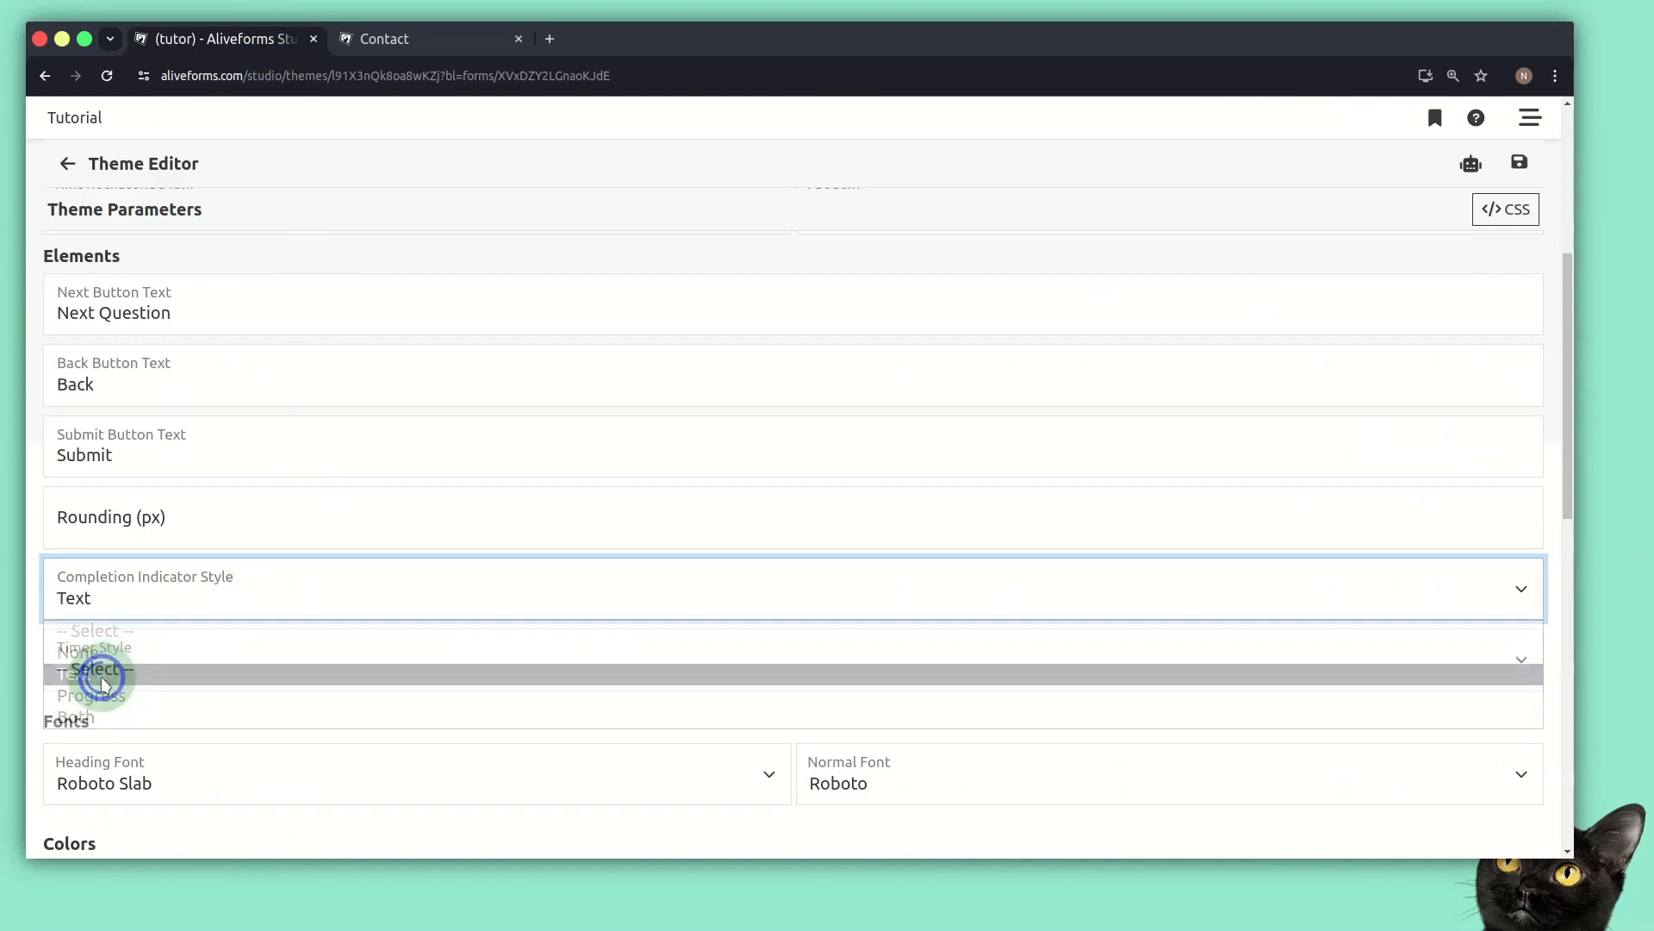
left_click(455, 670)
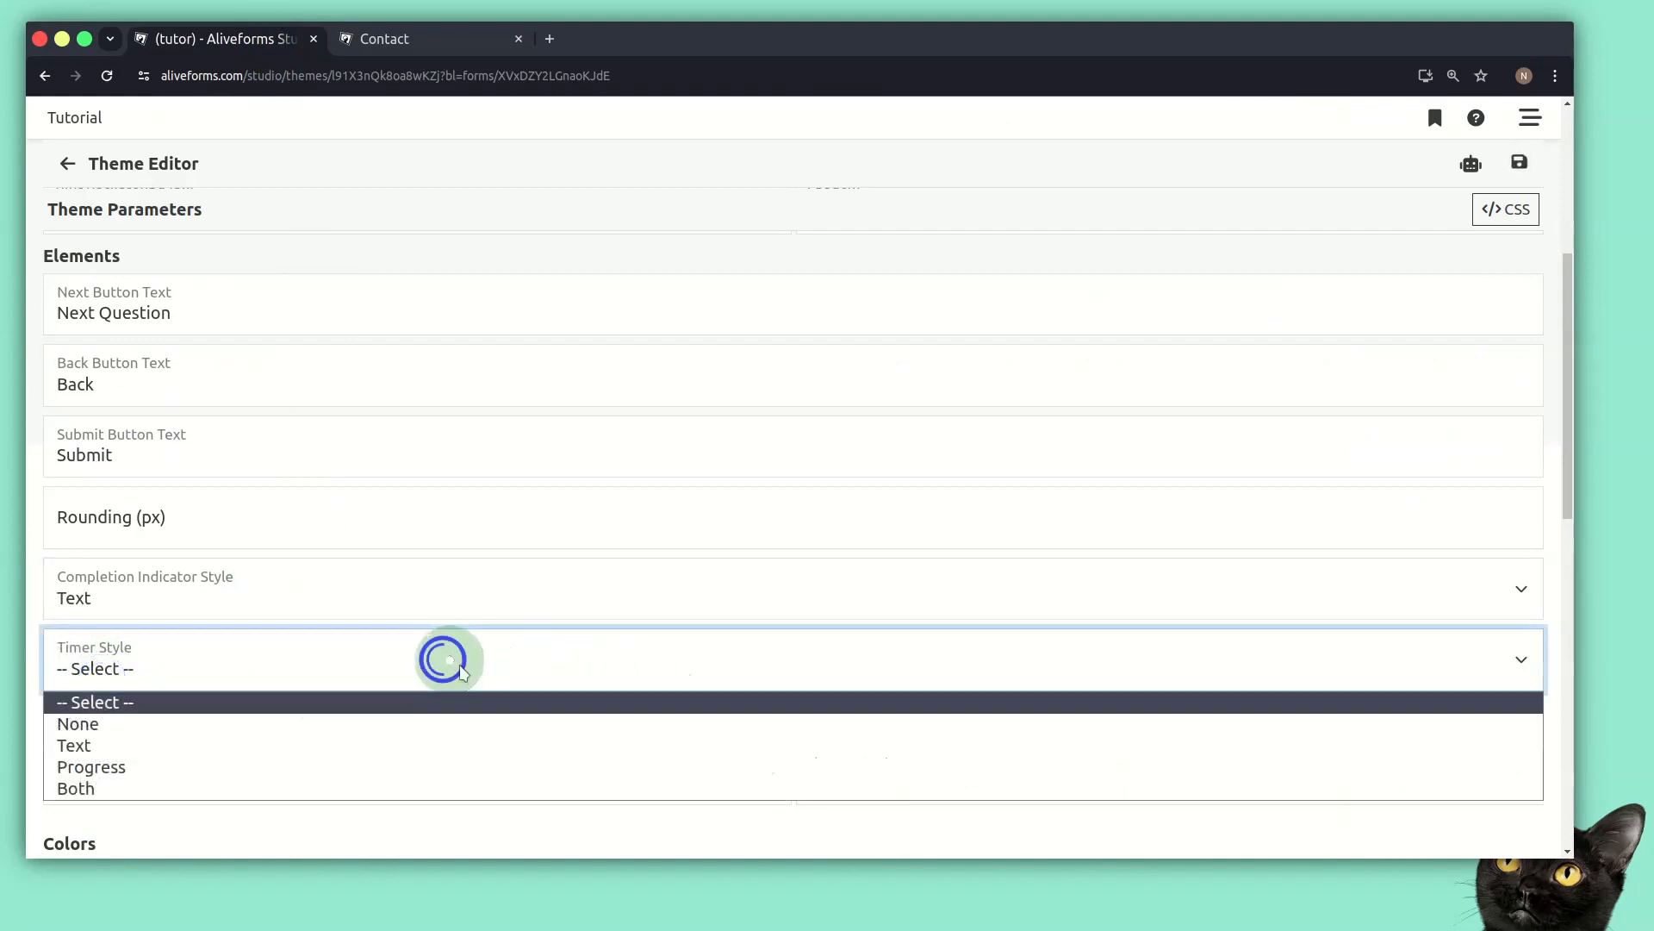
left_click(415, 597)
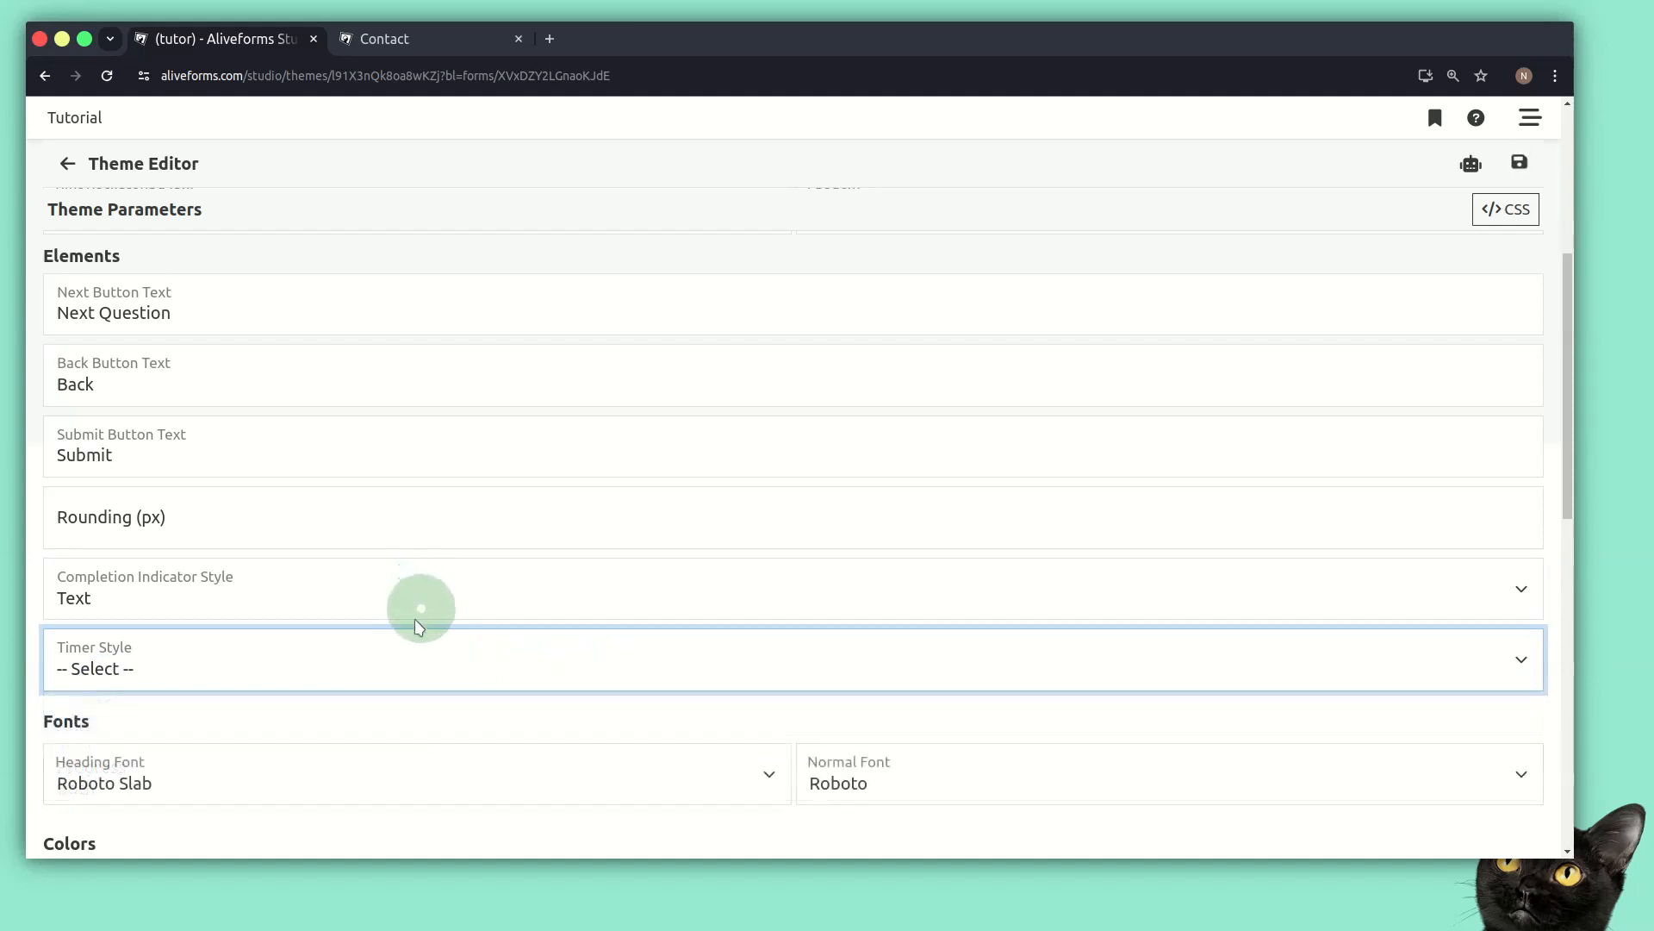
Set the element rounding to 12 px, save the theme, and check the reloaded Contact form up to its second question
scroll(420, 621, "down", 2)
left_click(232, 420)
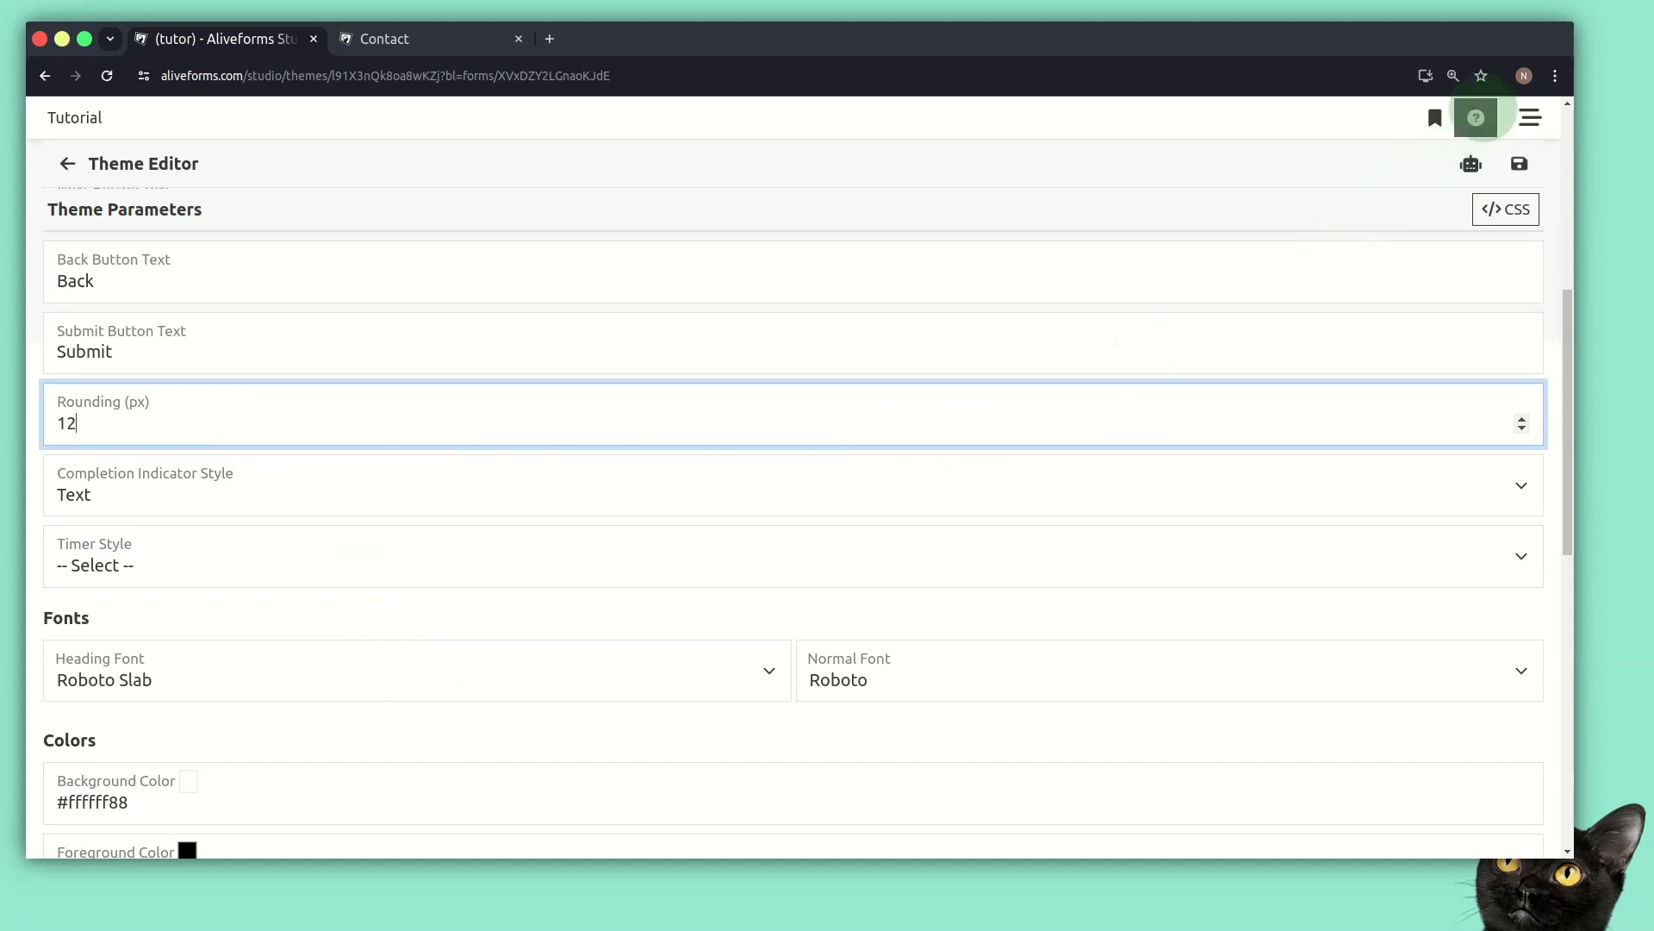
left_click(1517, 166)
left_click(460, 44)
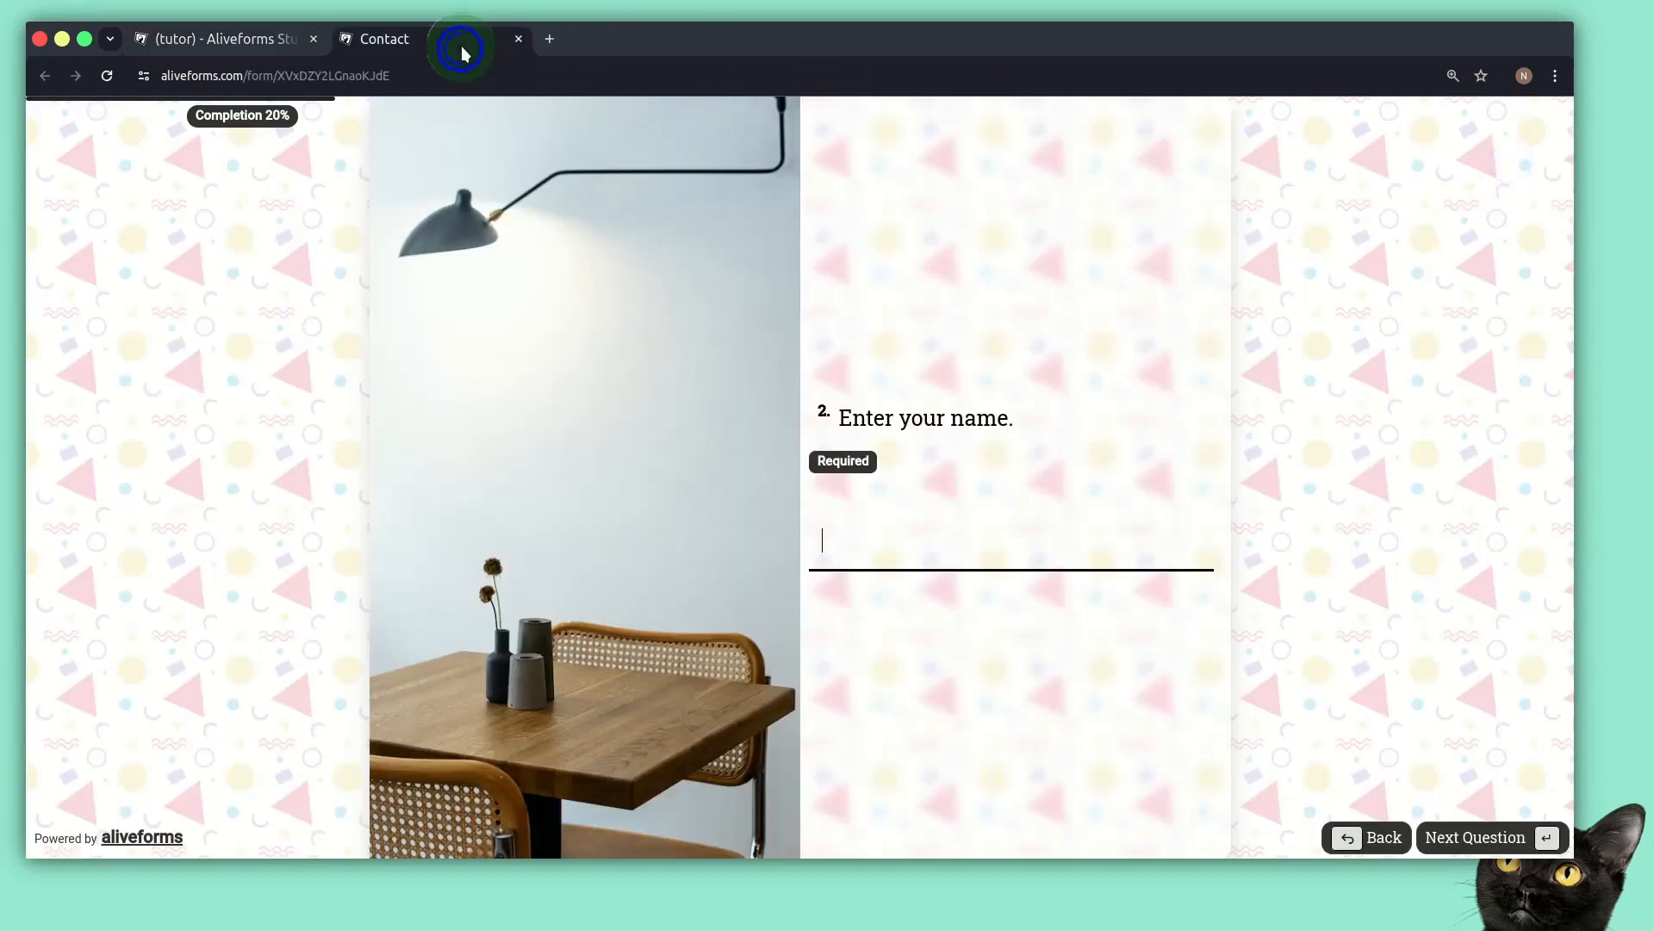
key("ctrl+r")
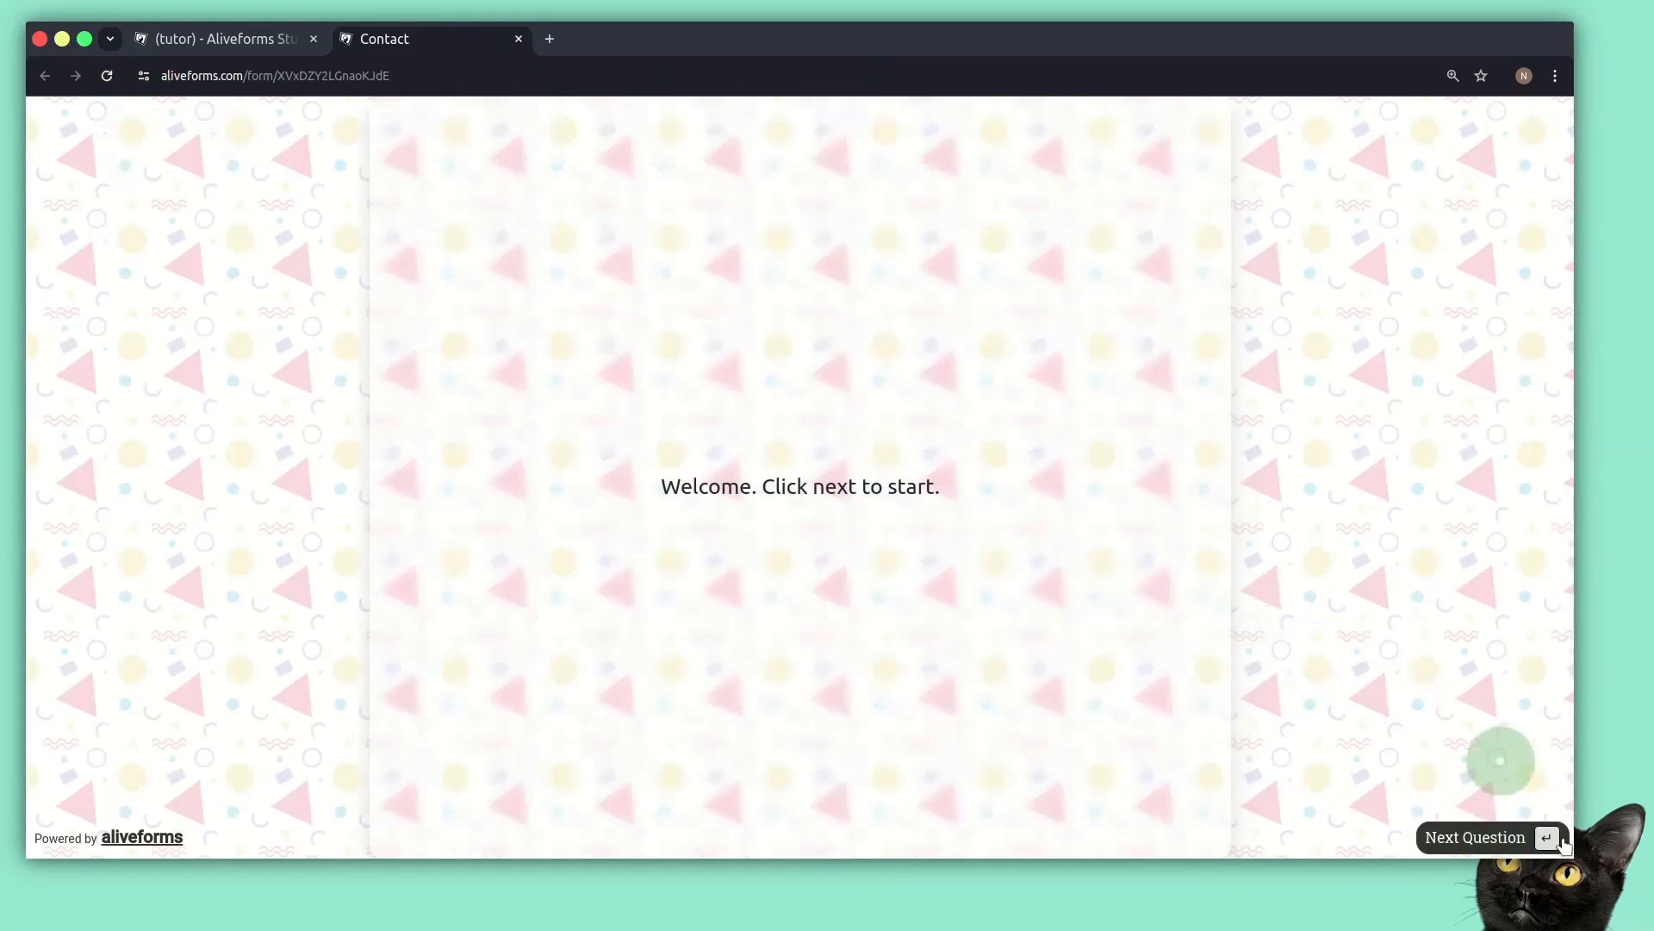
left_click(1503, 836)
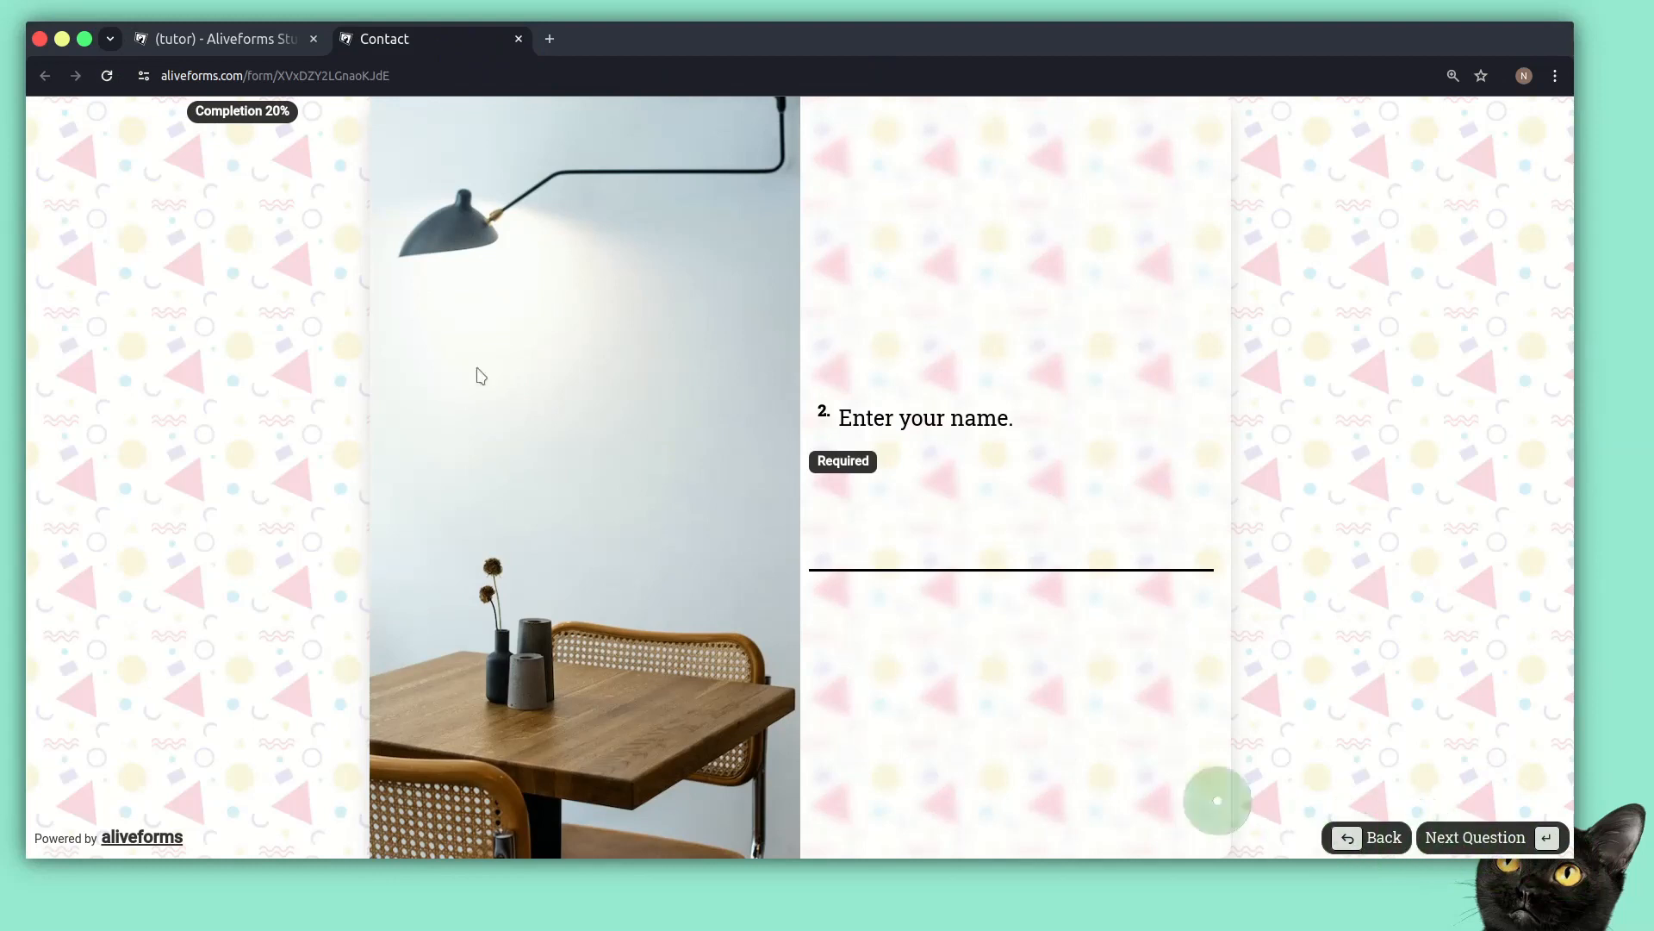
Set the theme's heading font to Poppins and its normal font to IBM Plex Sans
left_click(233, 38)
scroll(289, 523, "down", 3)
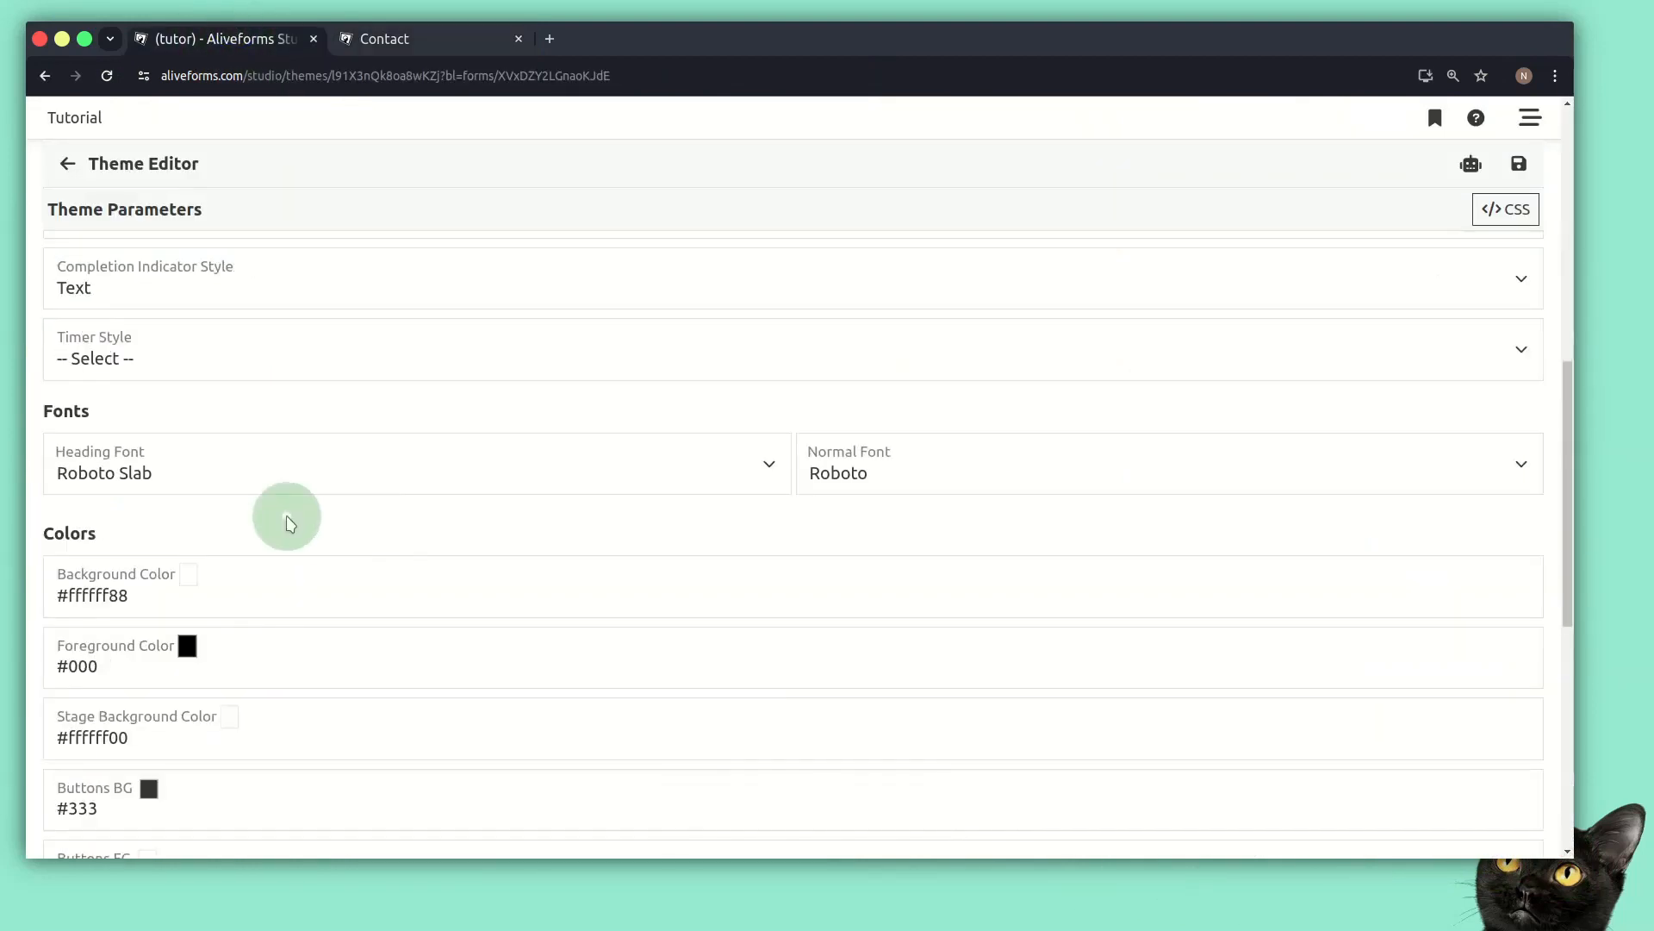
left_click(276, 473)
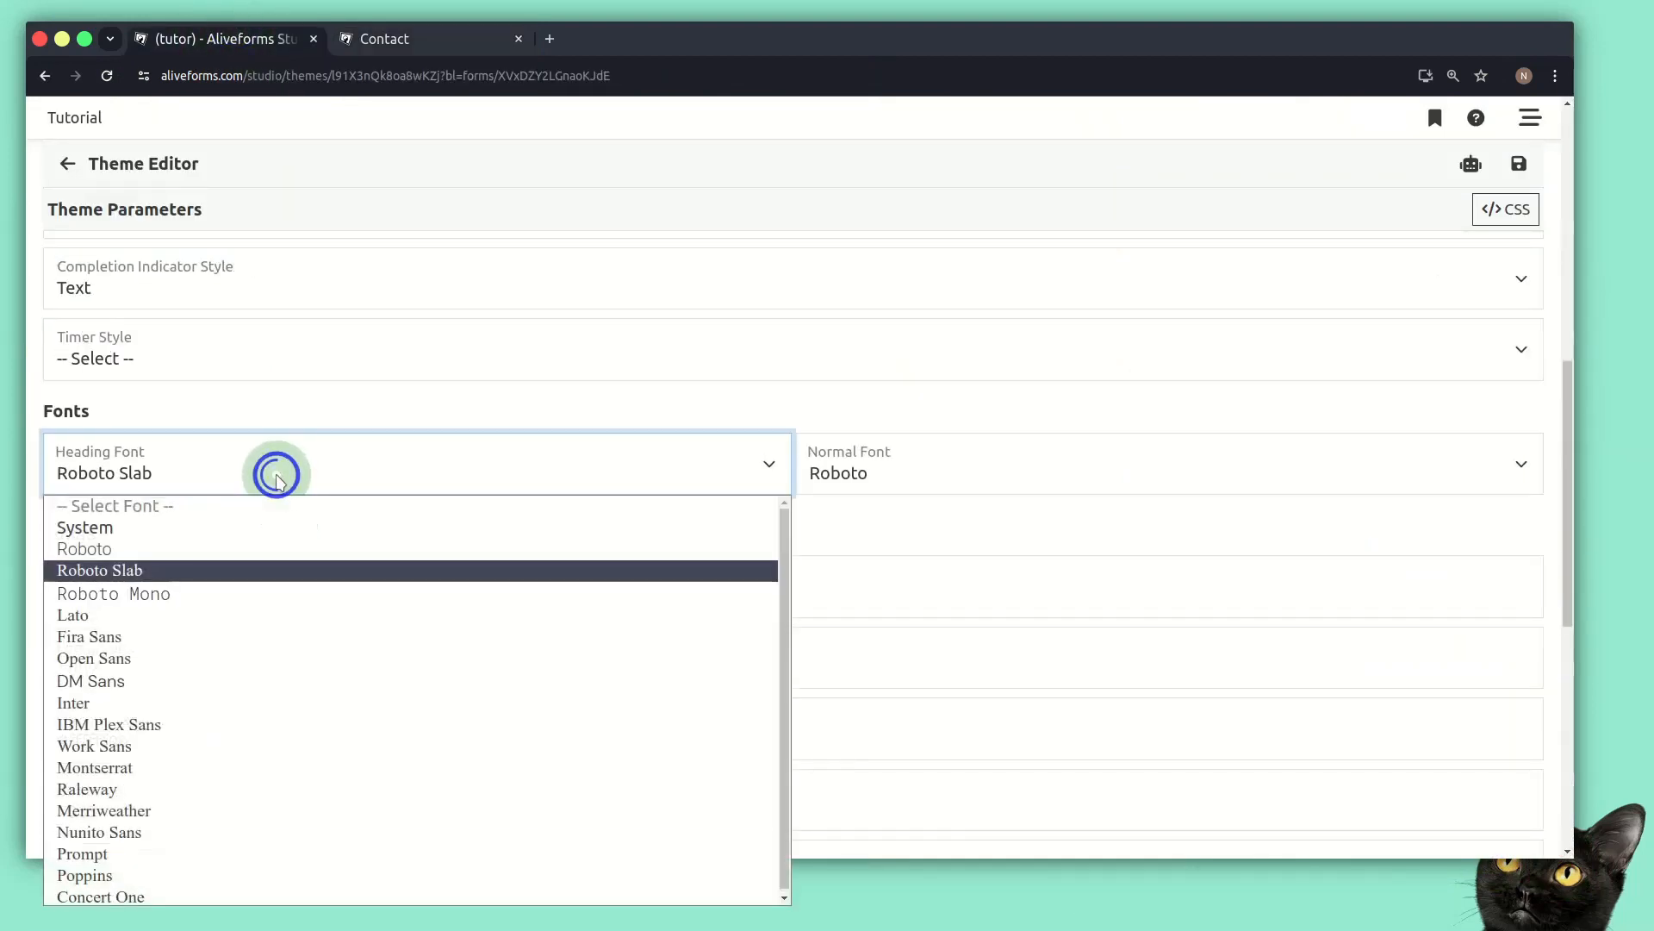
scroll(250, 797, "down", 1)
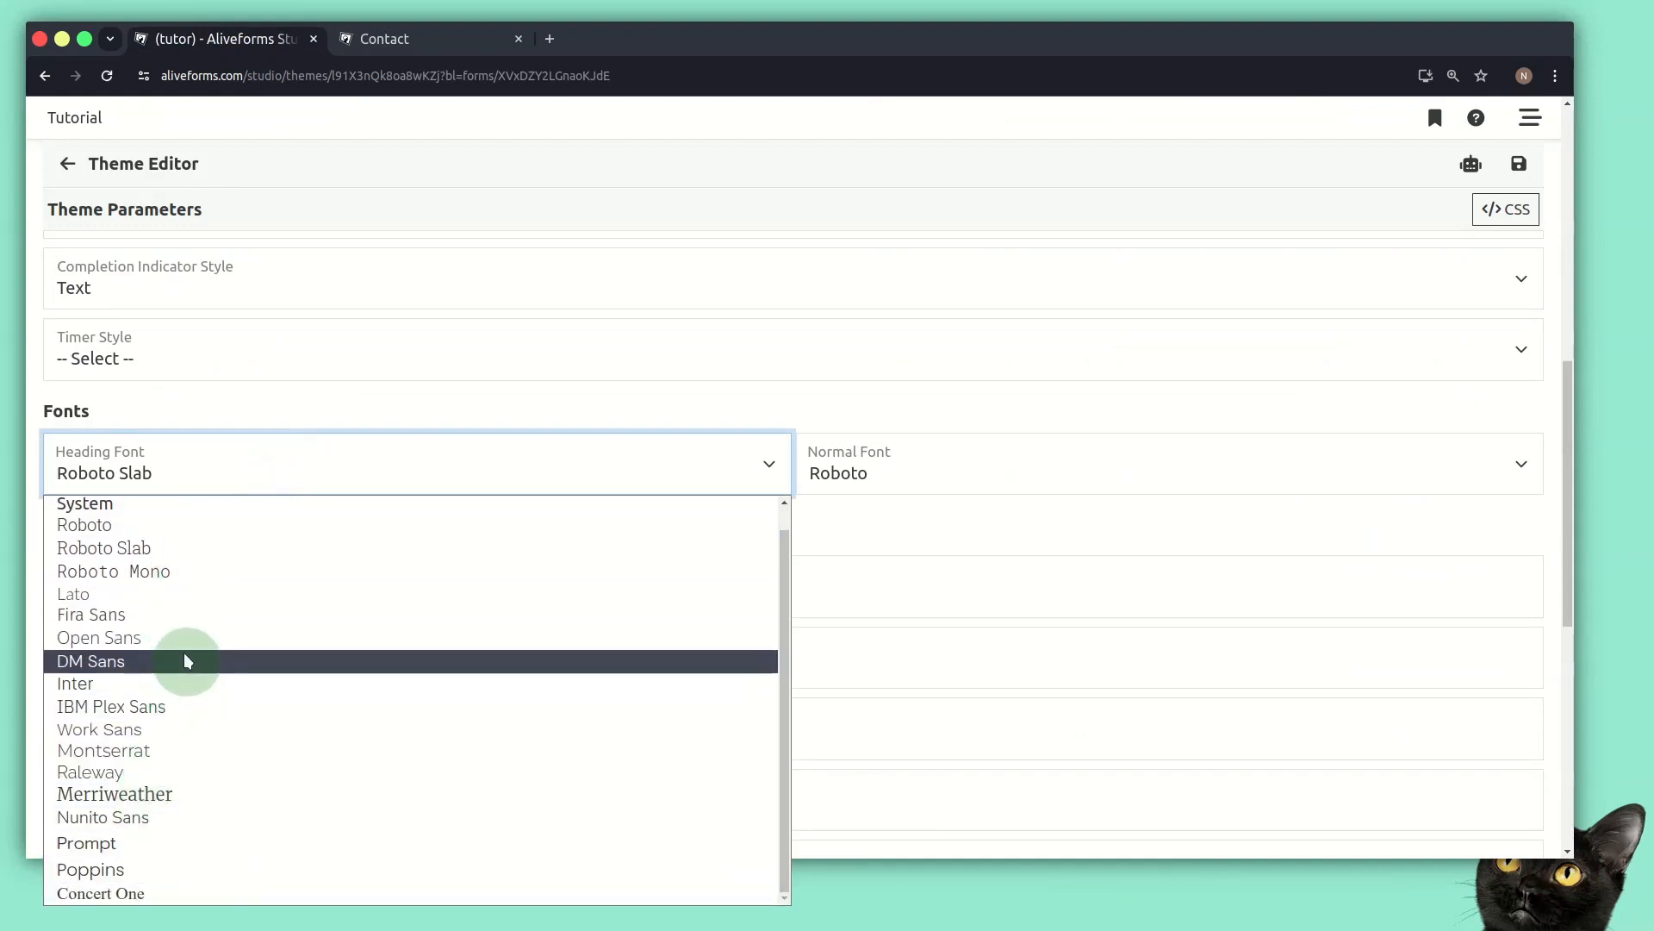
scroll(164, 569, "up", 1)
scroll(172, 629, "down", 1)
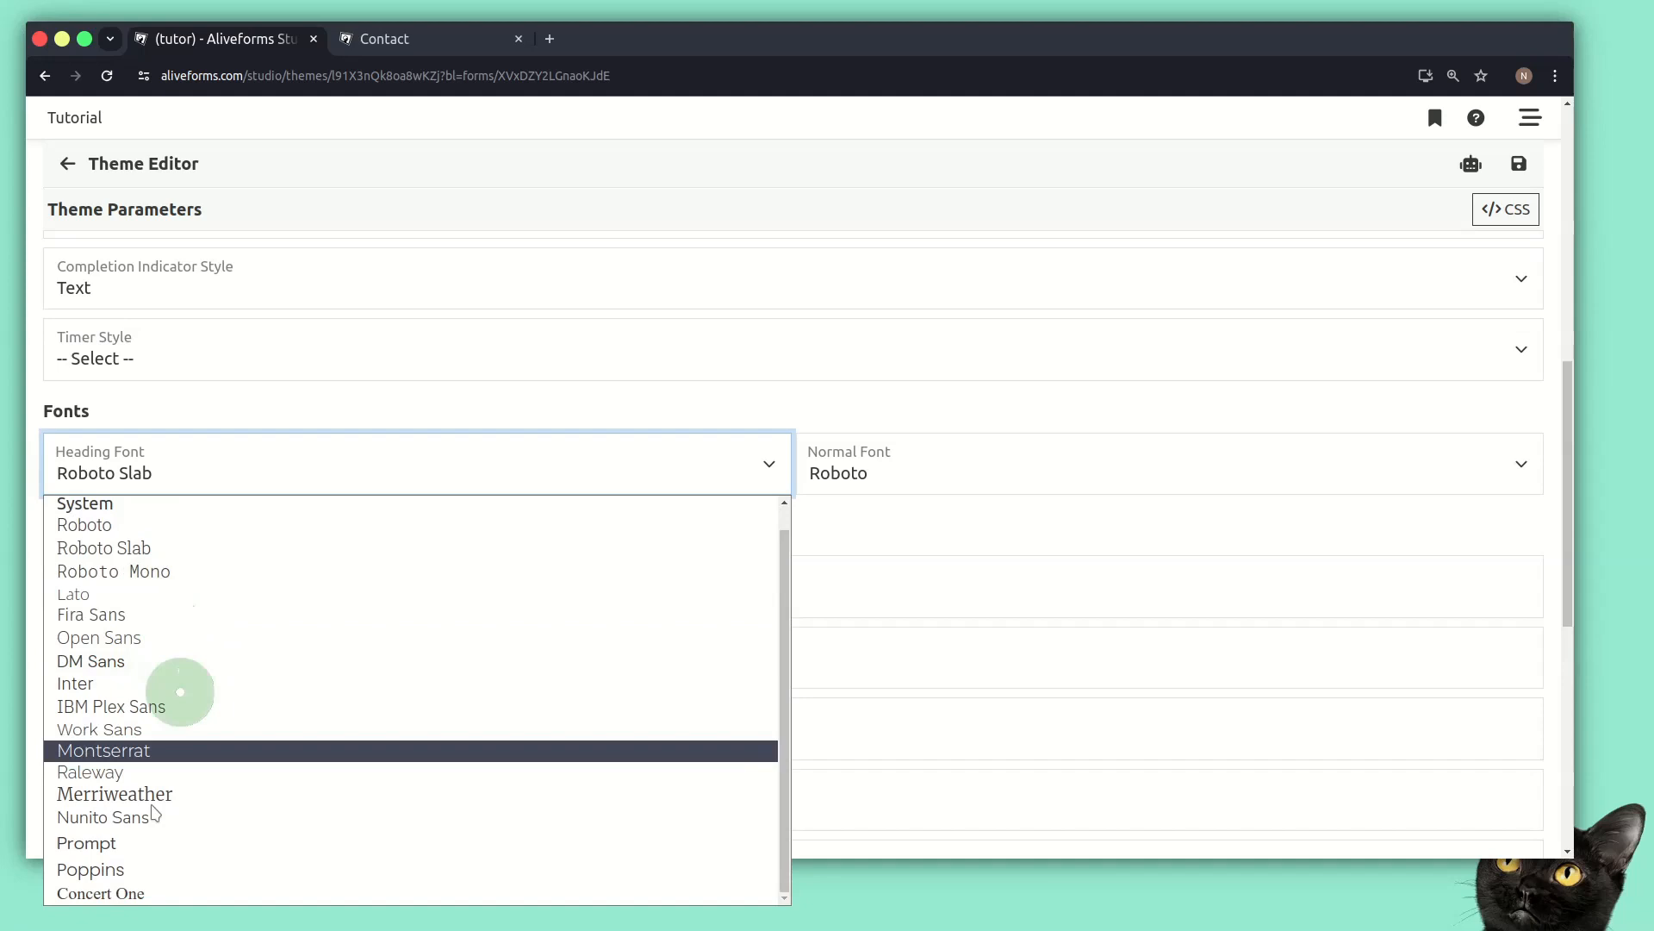
left_click(133, 869)
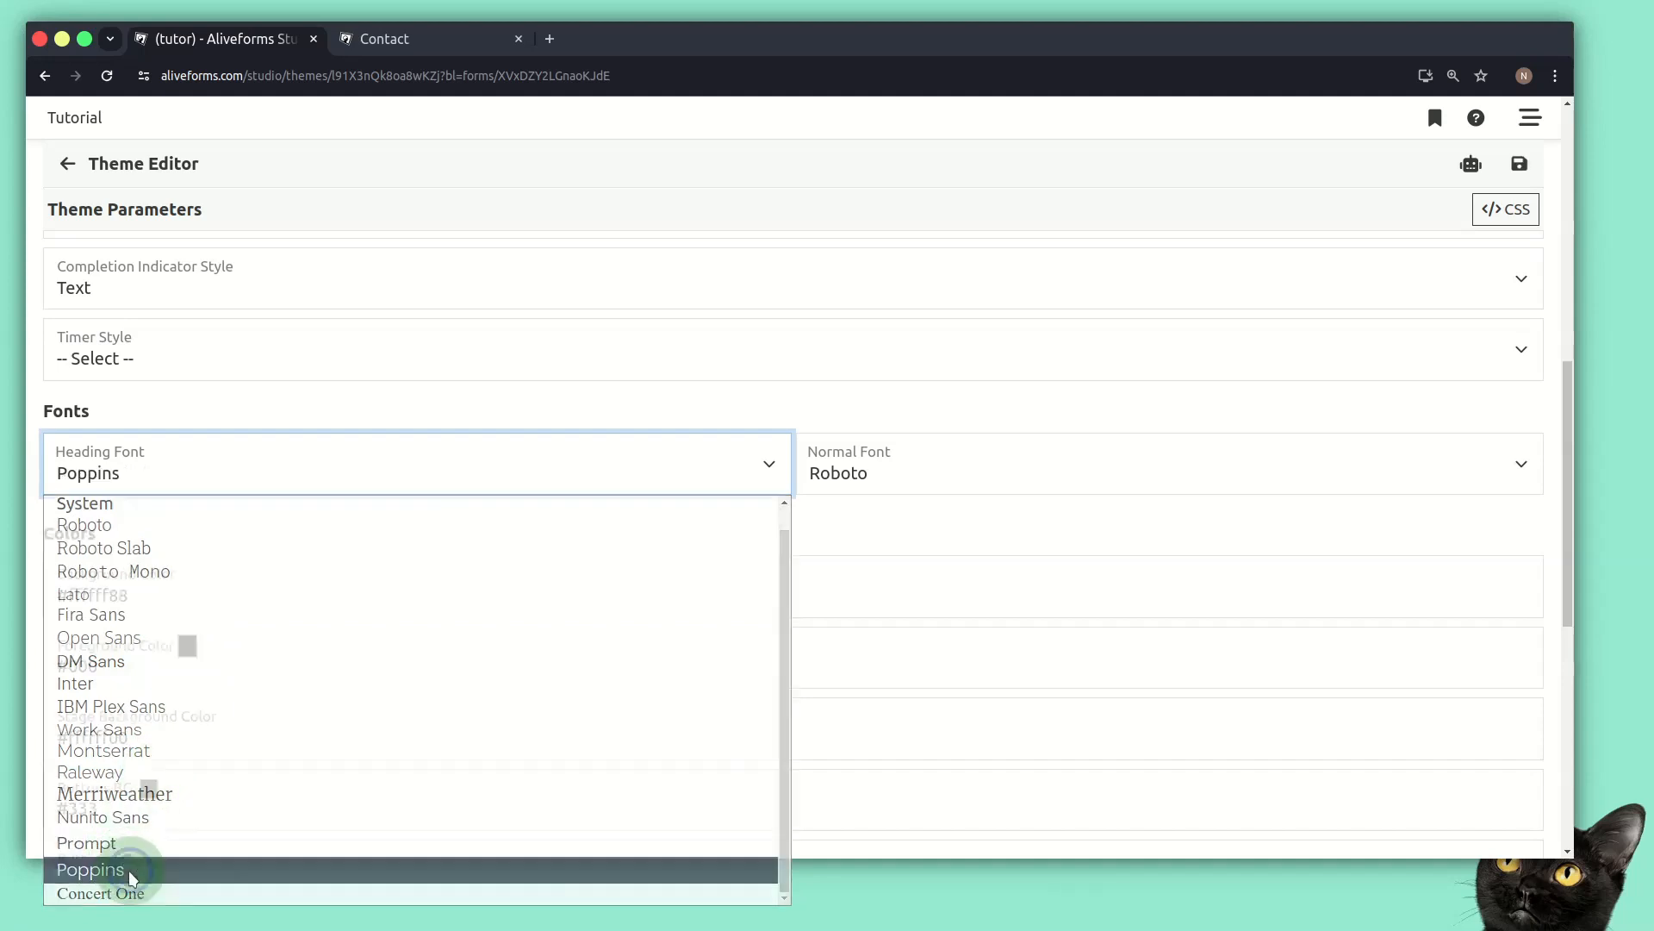
left_click(924, 477)
left_click(879, 728)
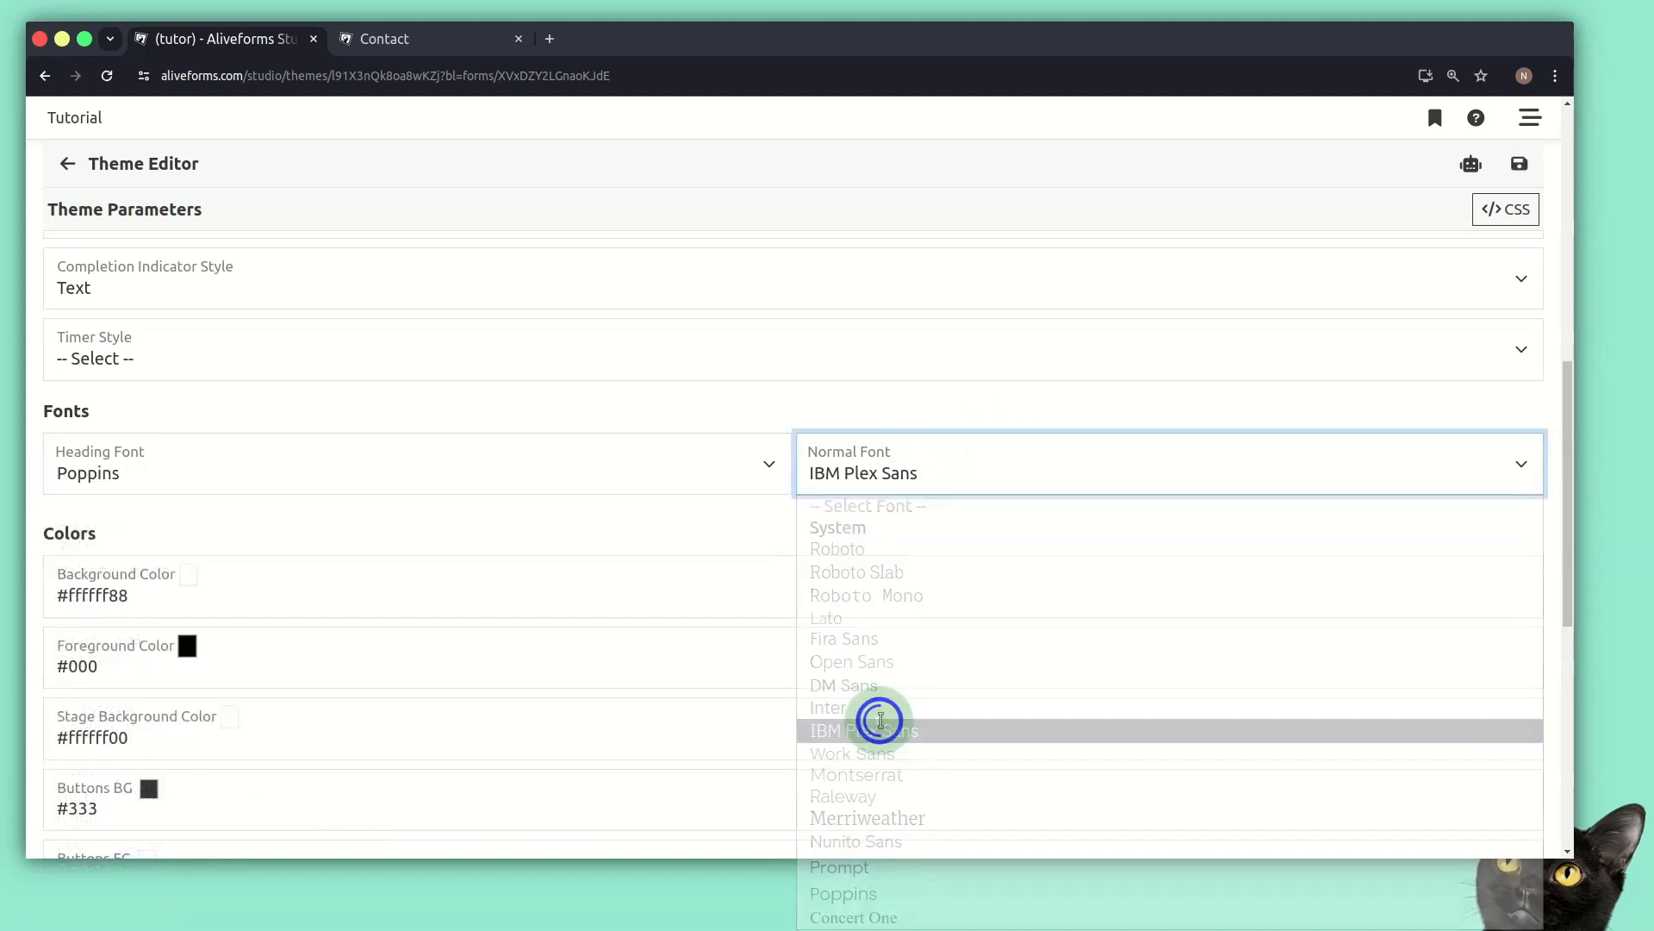
left_click(1271, 390)
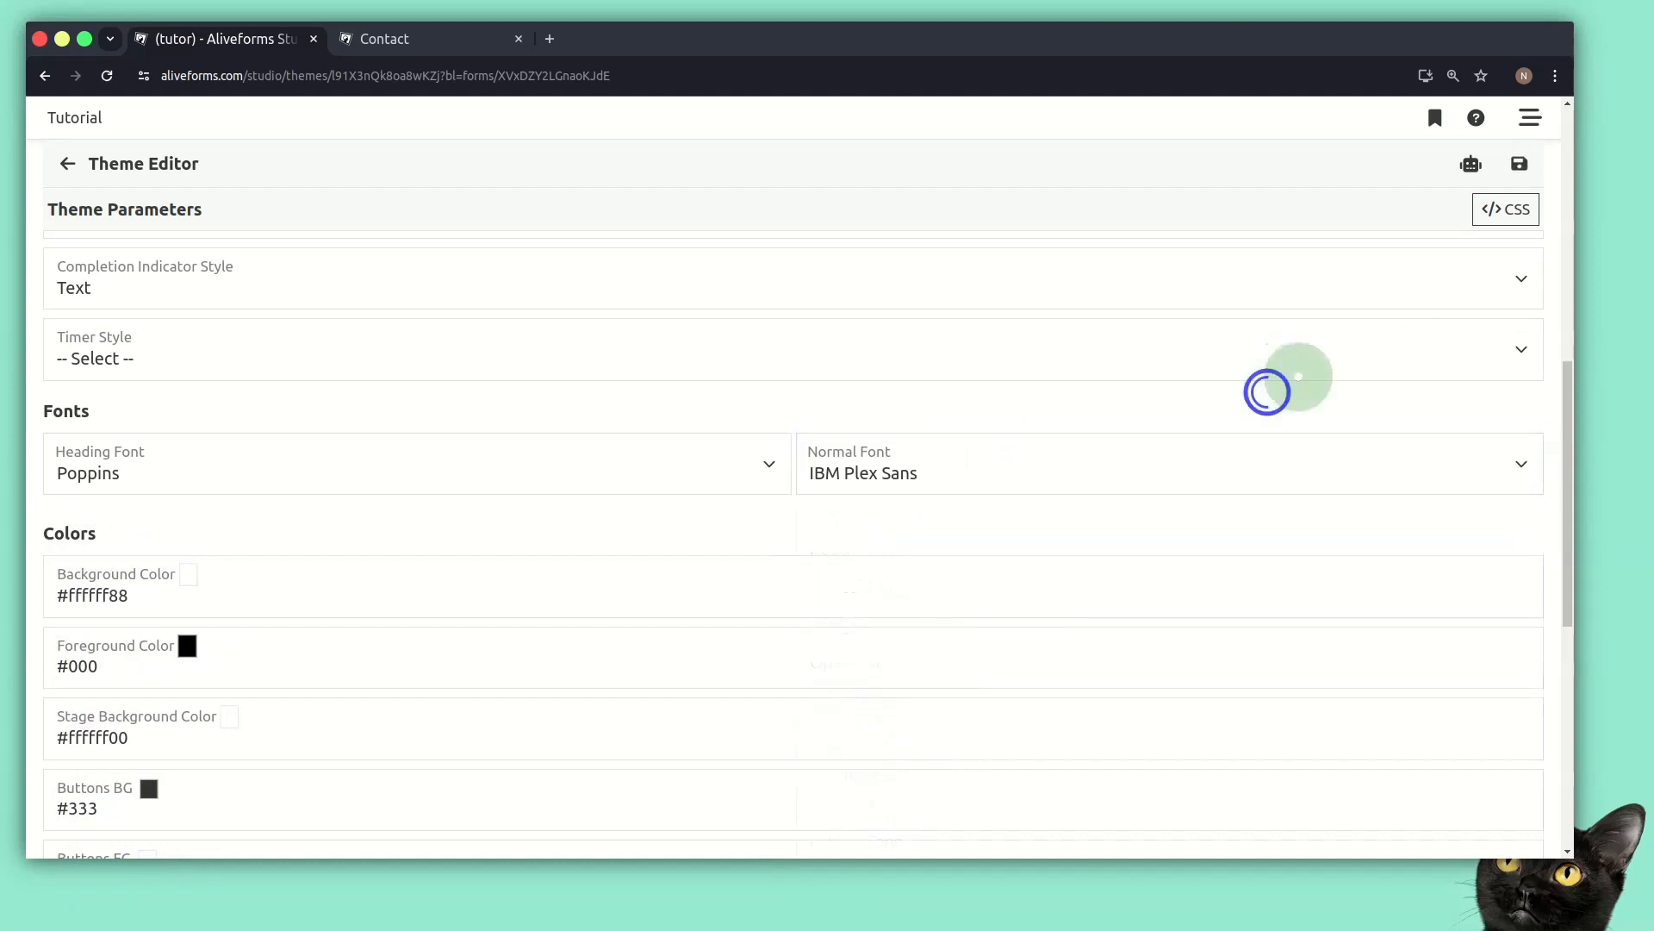
Save the theme and check the fonts on the live Contact form's welcome page and second question
left_click(1519, 162)
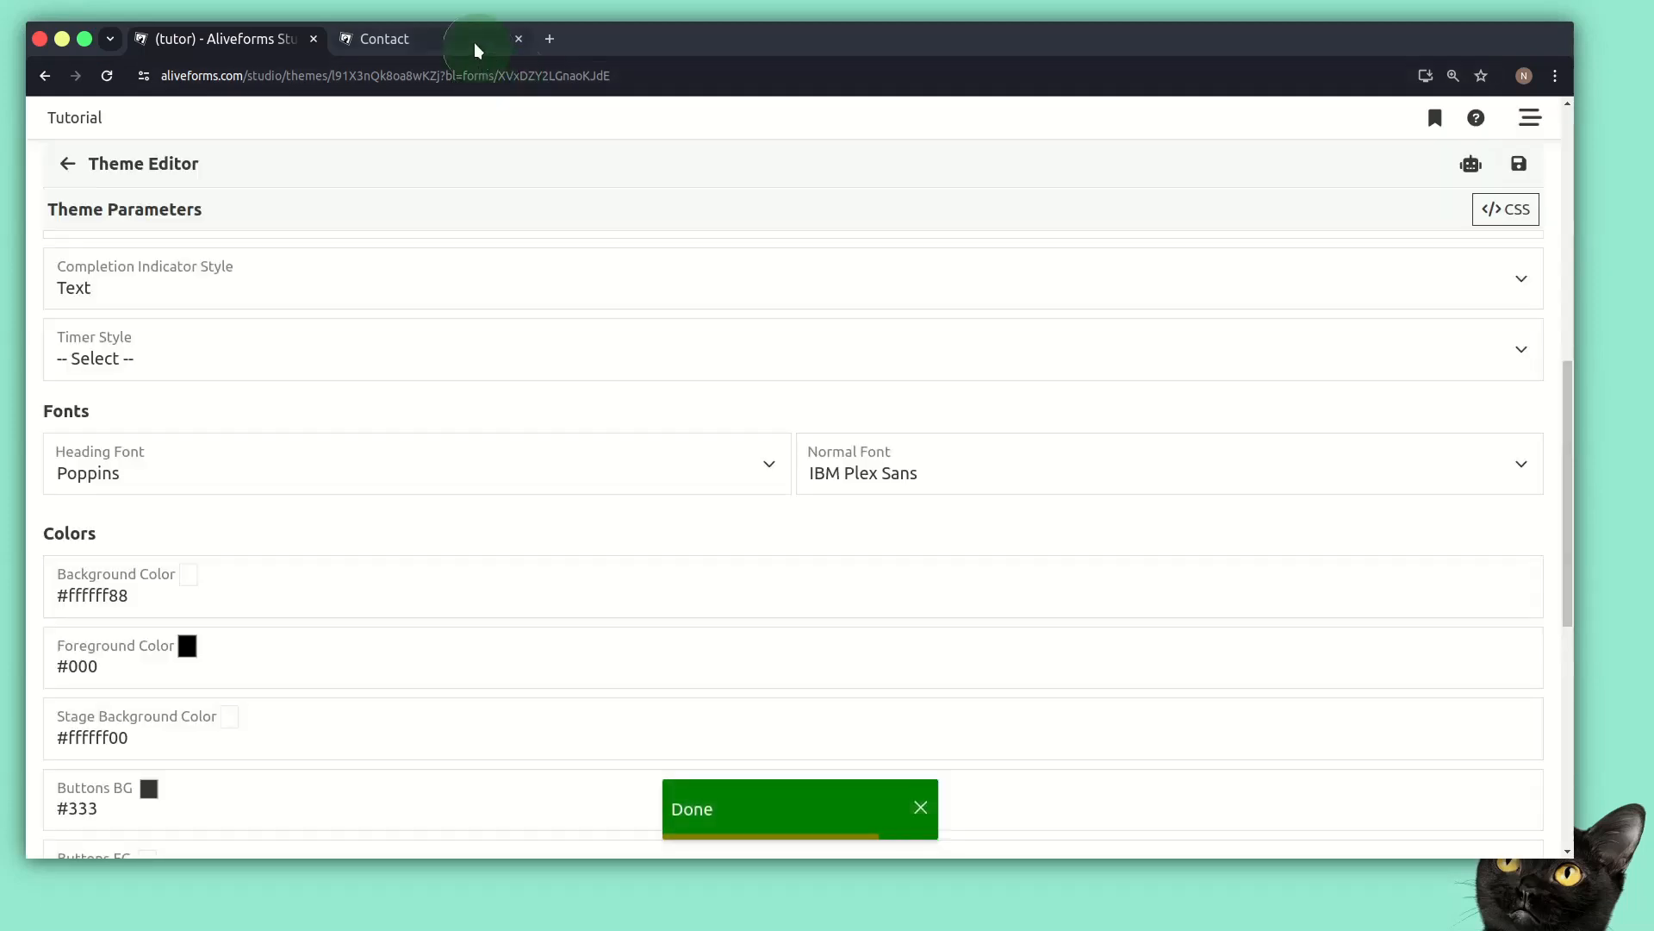
left_click(473, 43)
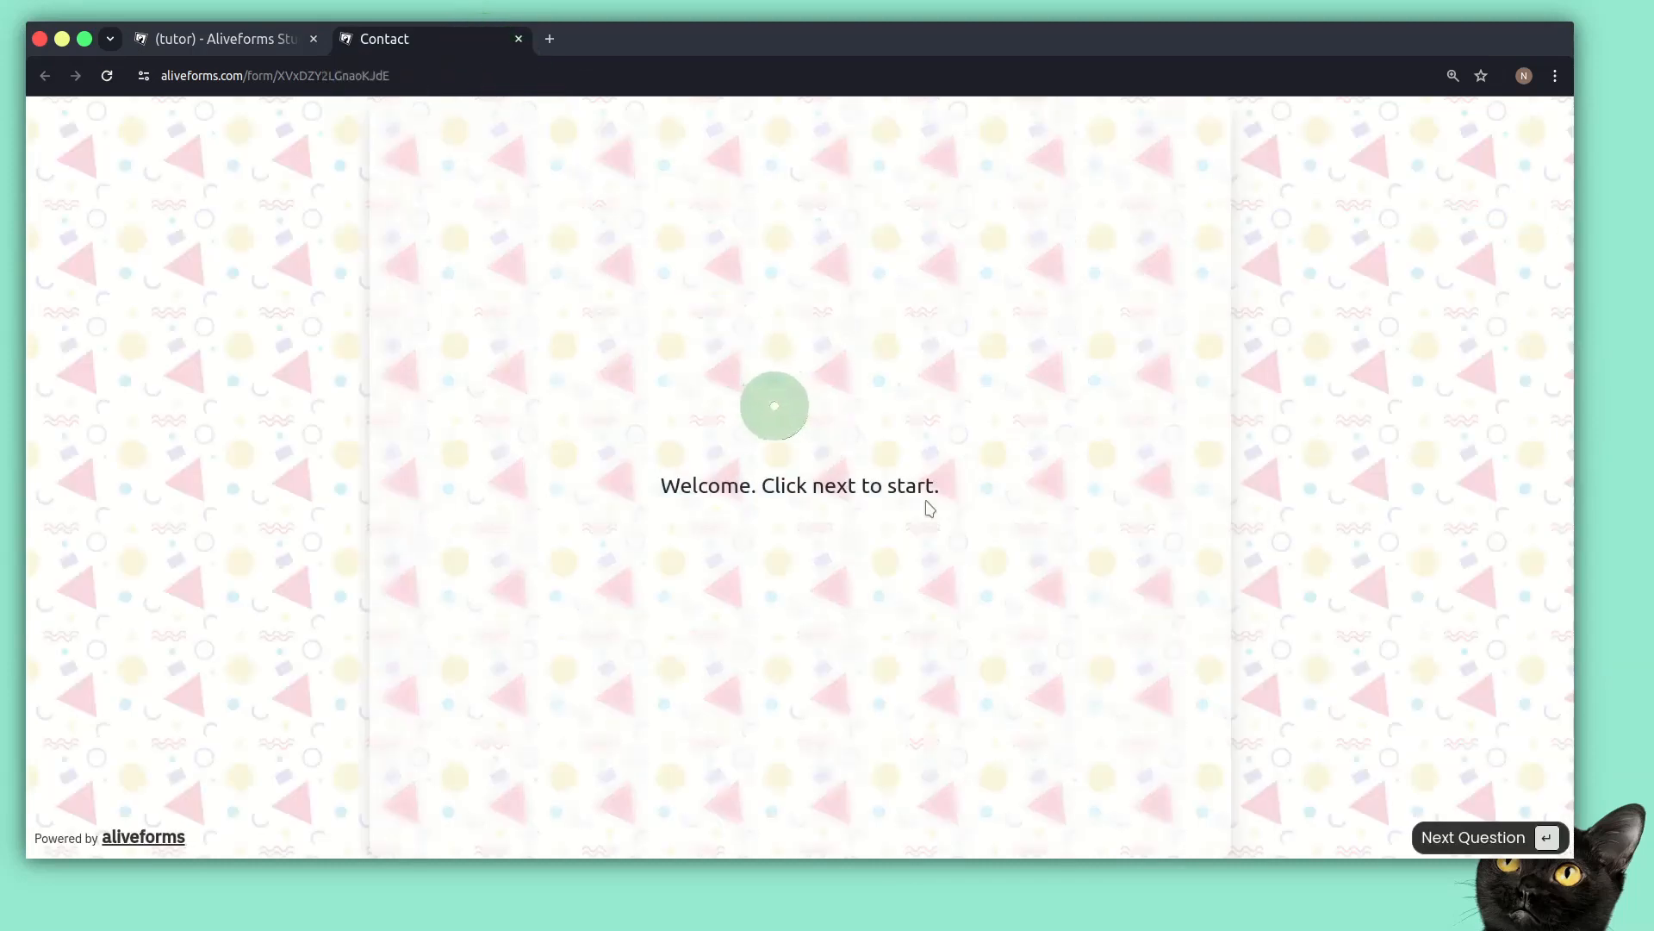
left_click(1484, 837)
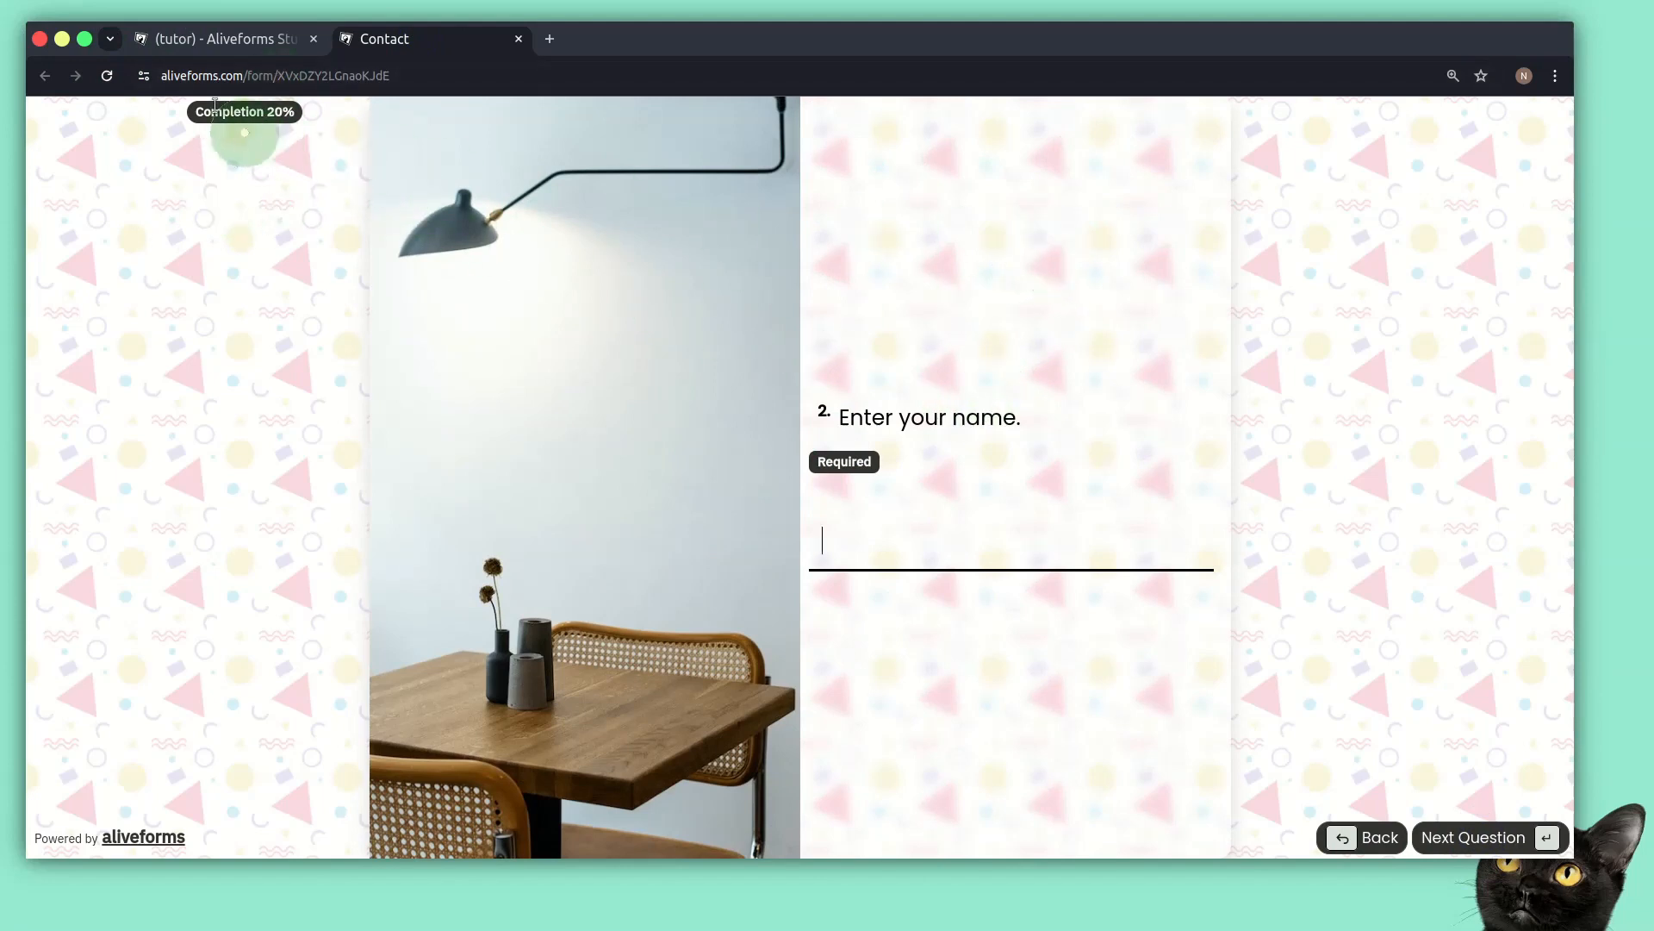
Set the theme's stage background color to #ffffff22, save the theme, and reload the live Contact form
left_click(271, 36)
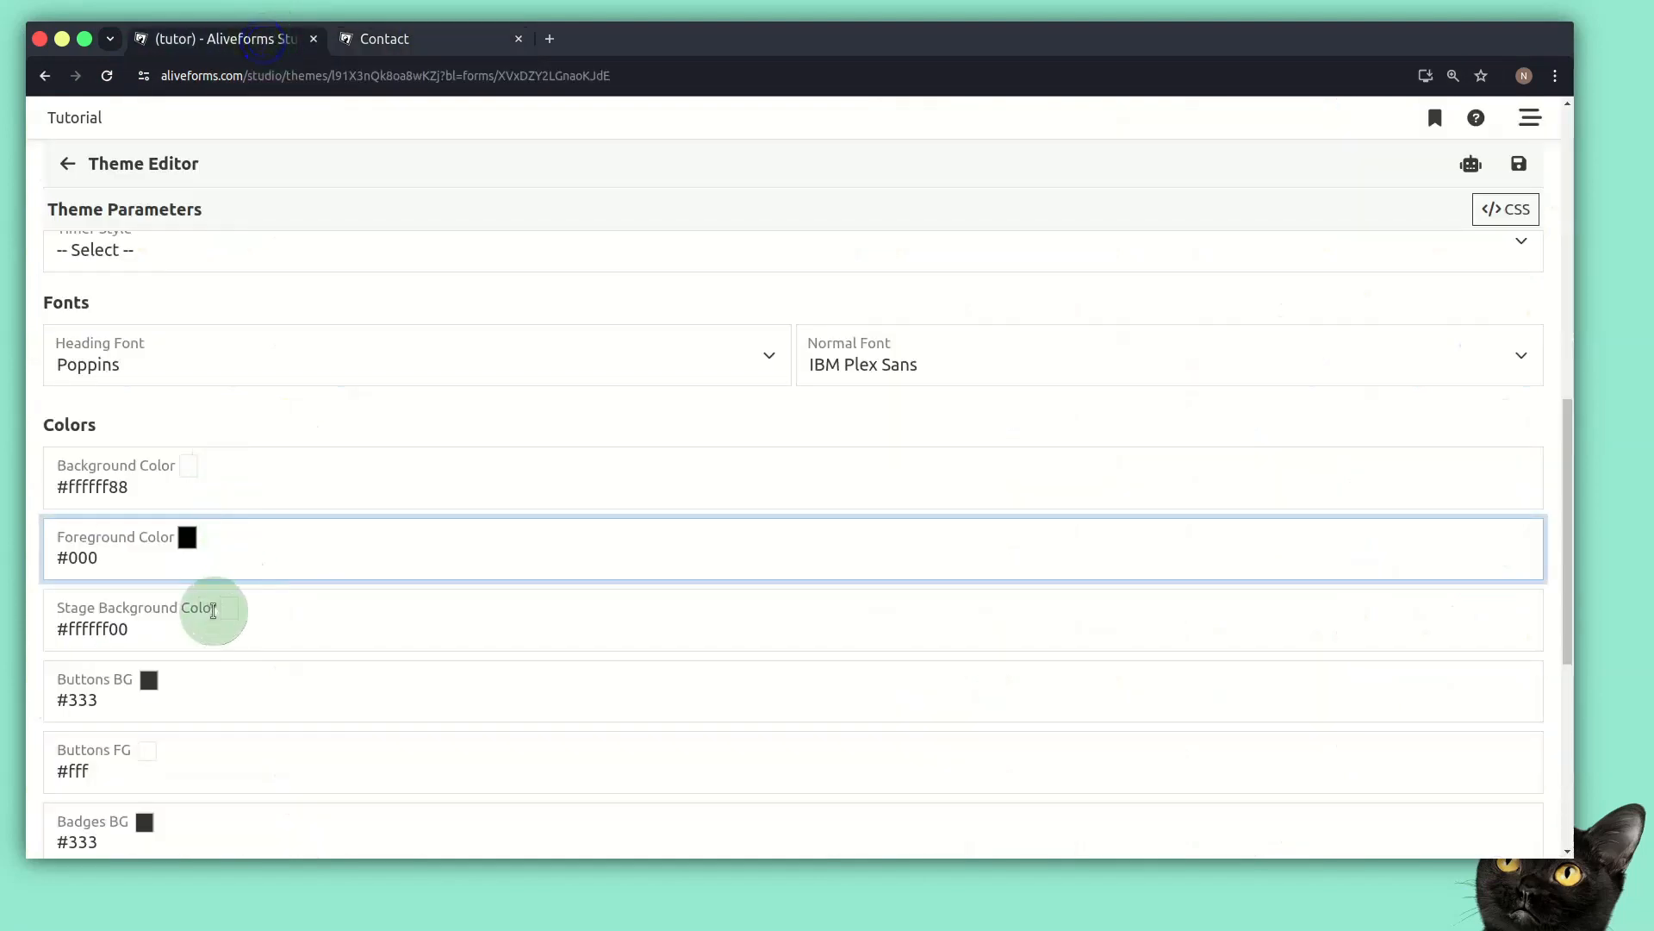
left_click(169, 629)
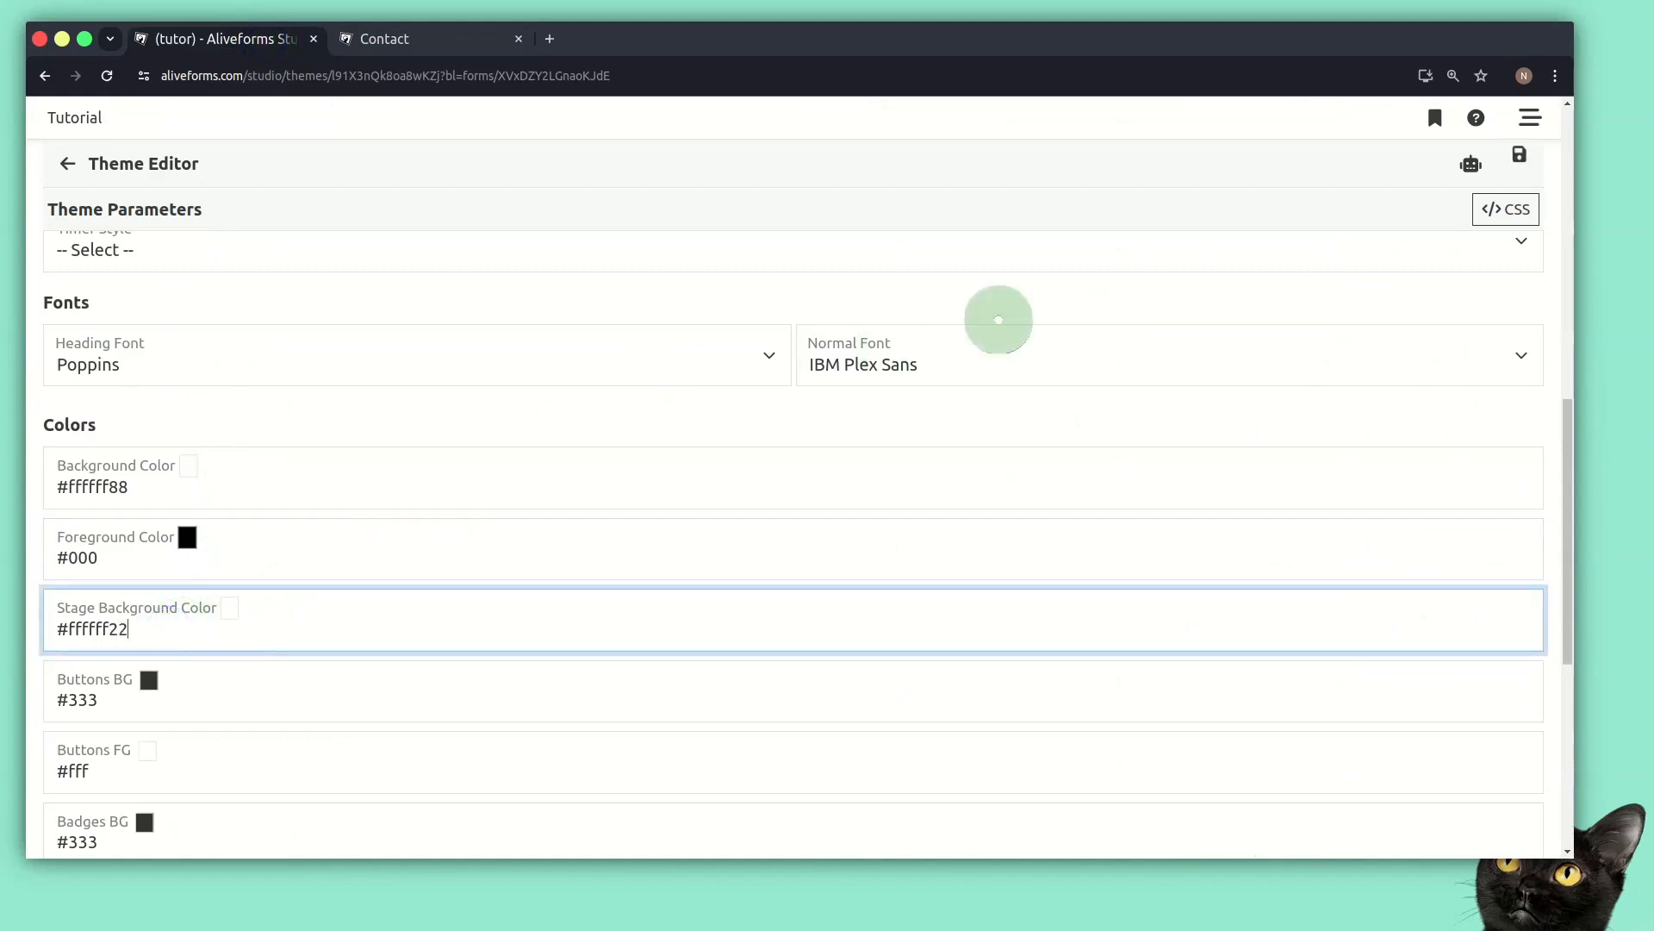
left_click(1519, 162)
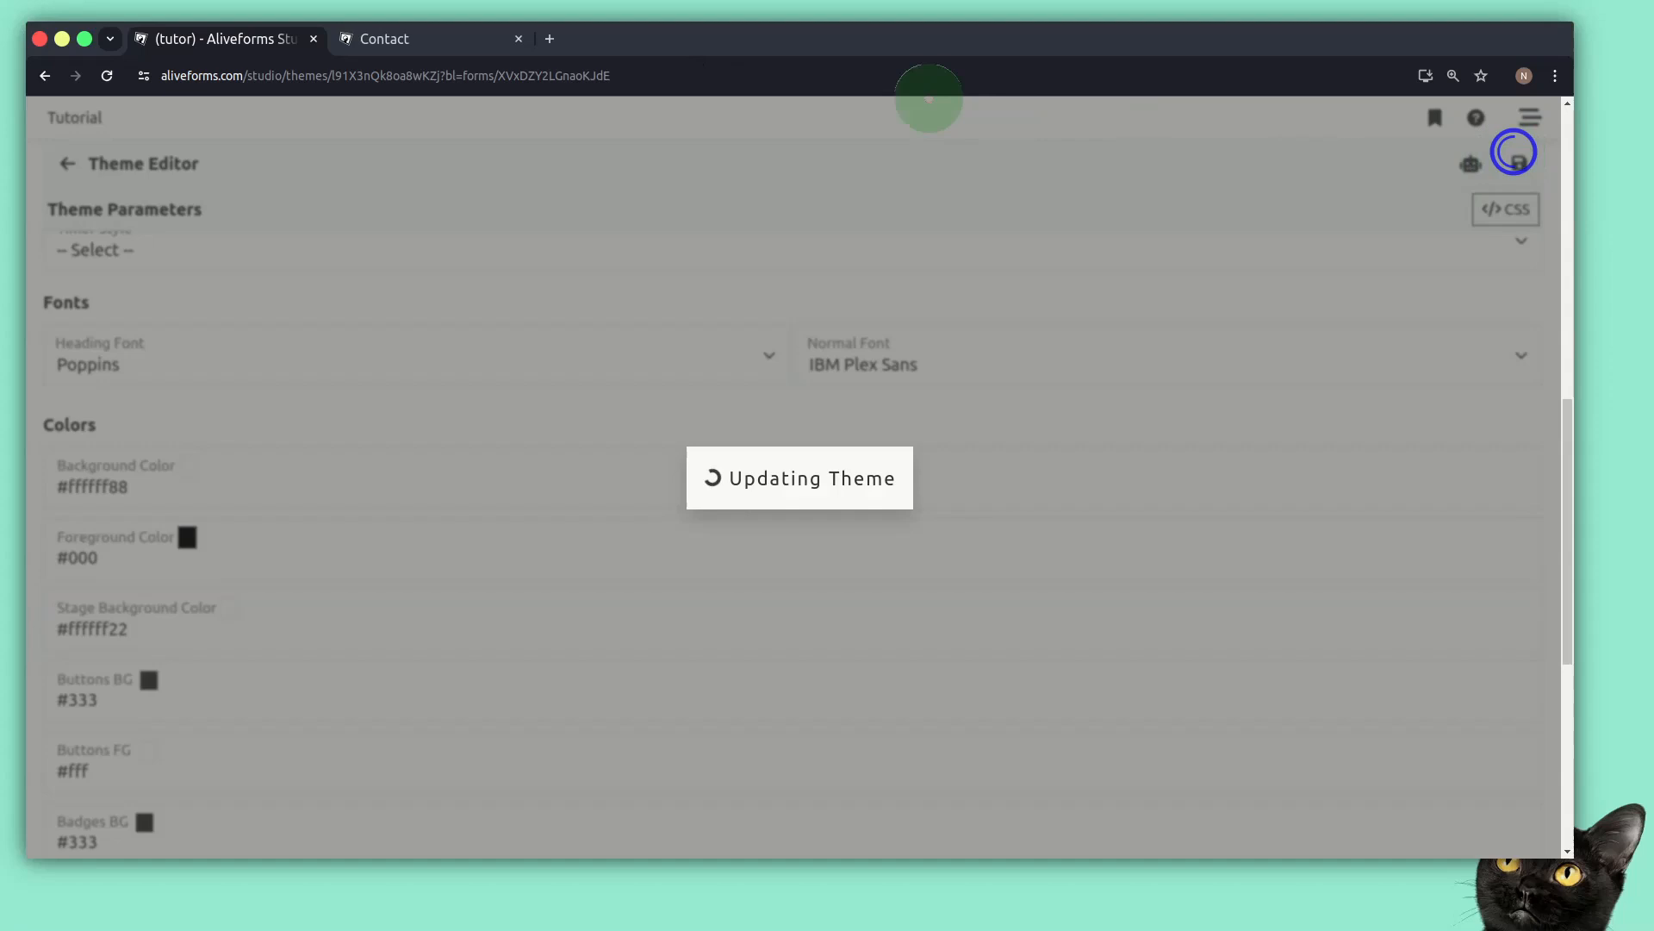
left_click(450, 37)
key("ctrl+r")
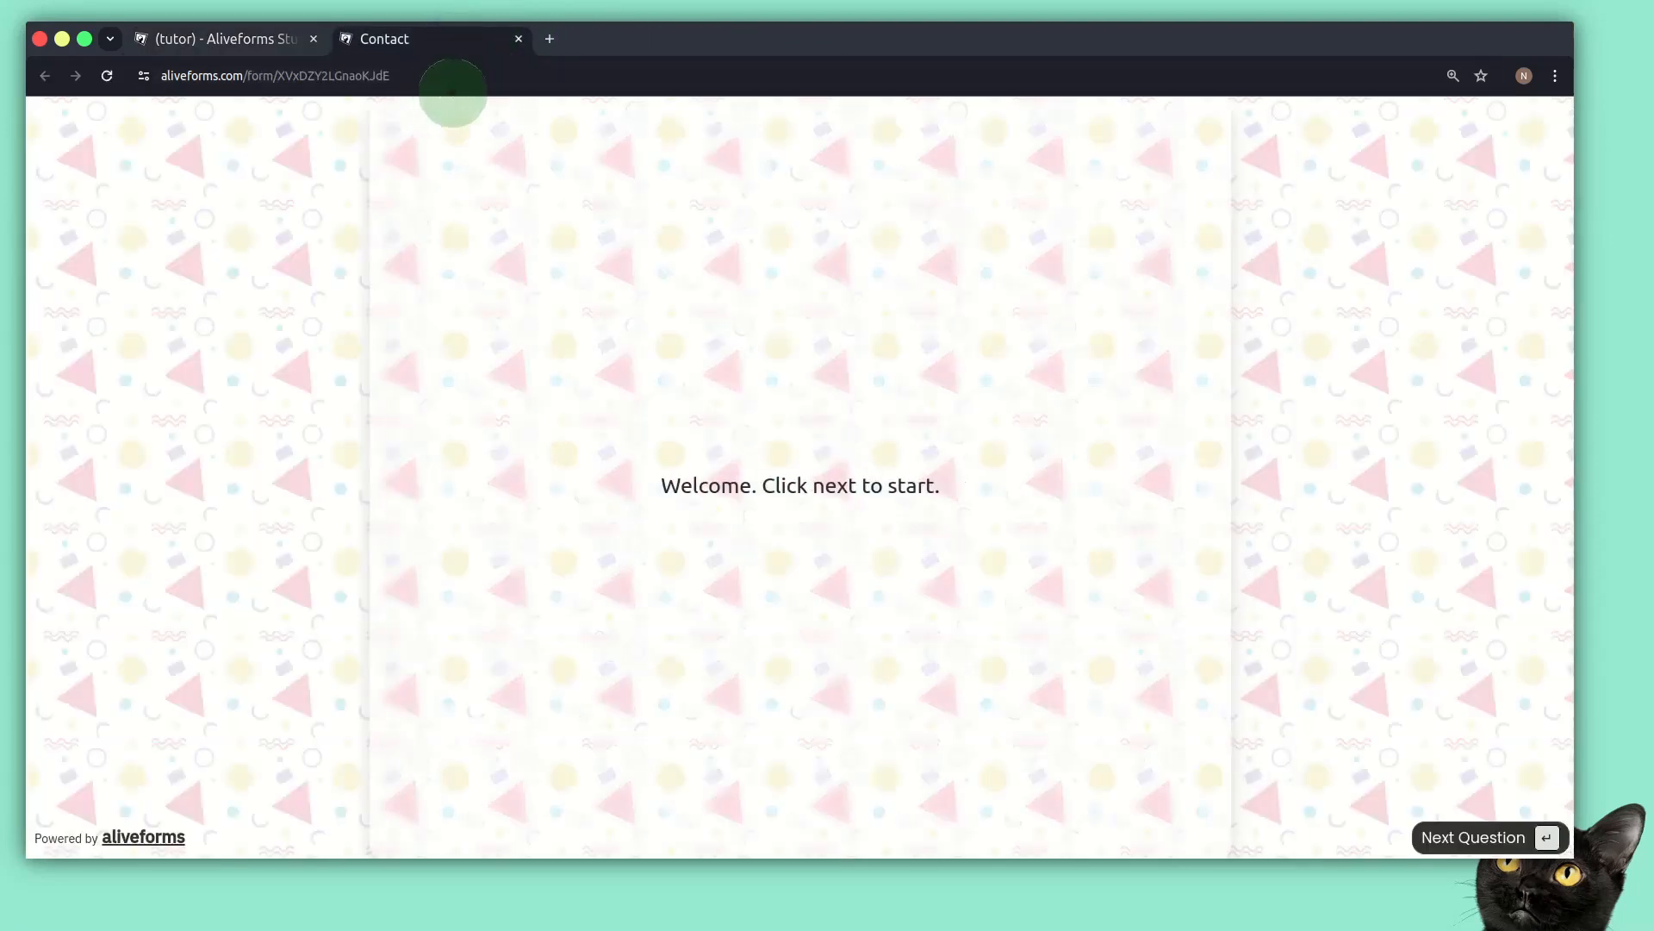
Return to the theme editor and look through the color parameters for buttons, badges, options and borders
left_click(233, 38)
scroll(502, 509, "down", 5)
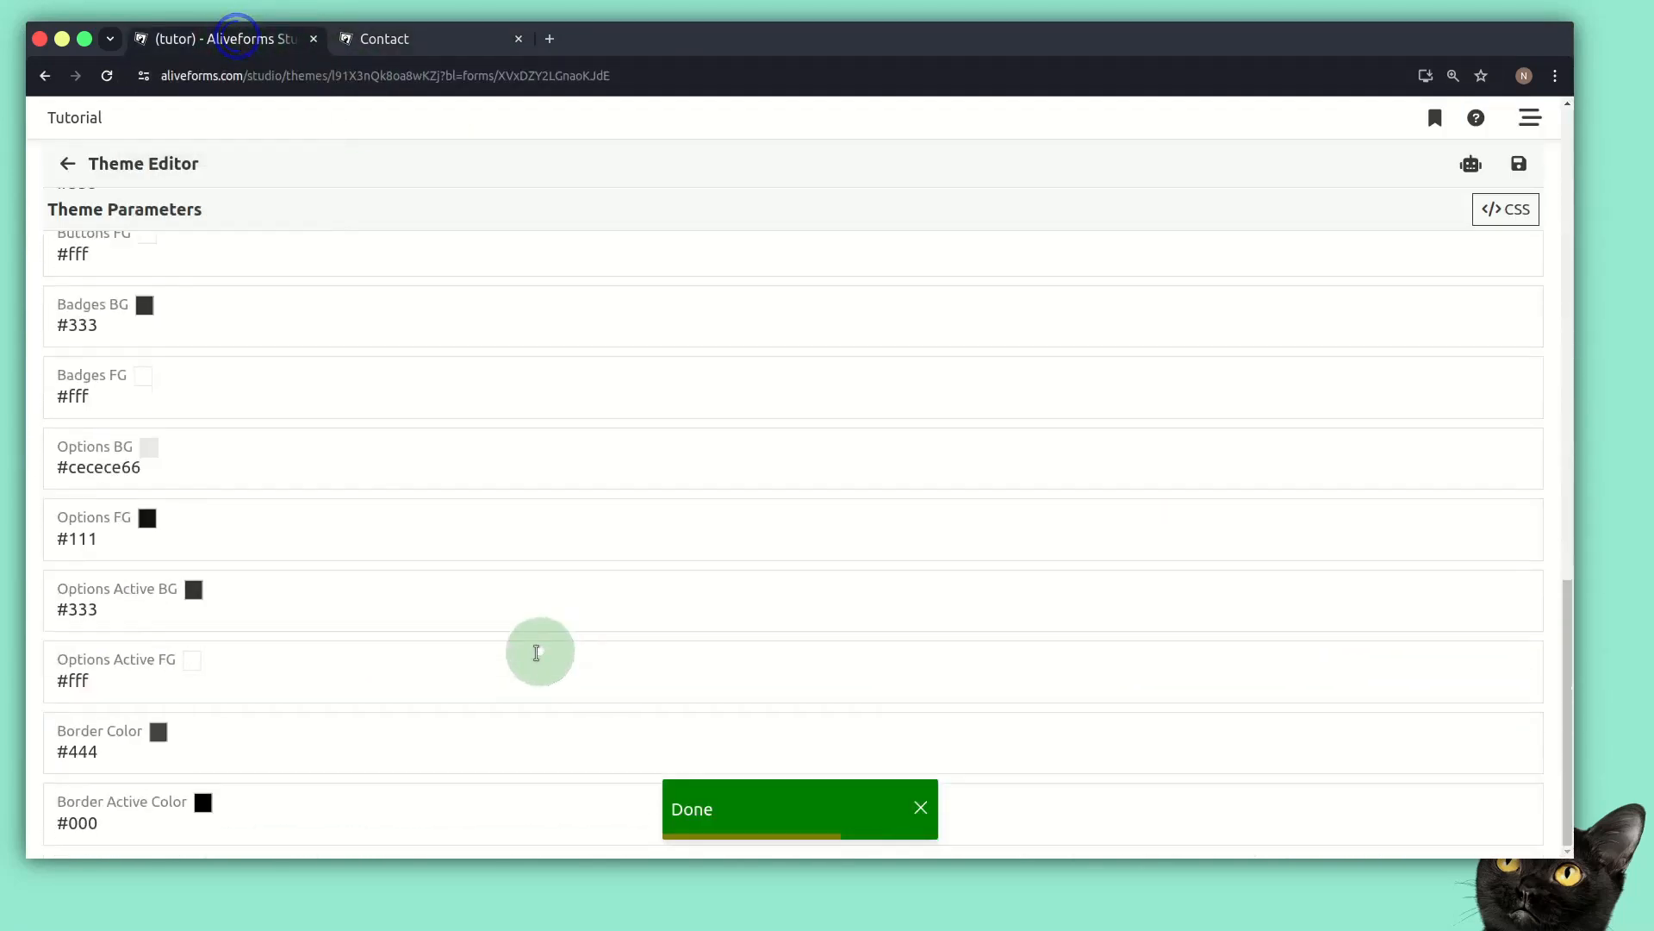
scroll(297, 716, "up", 6)
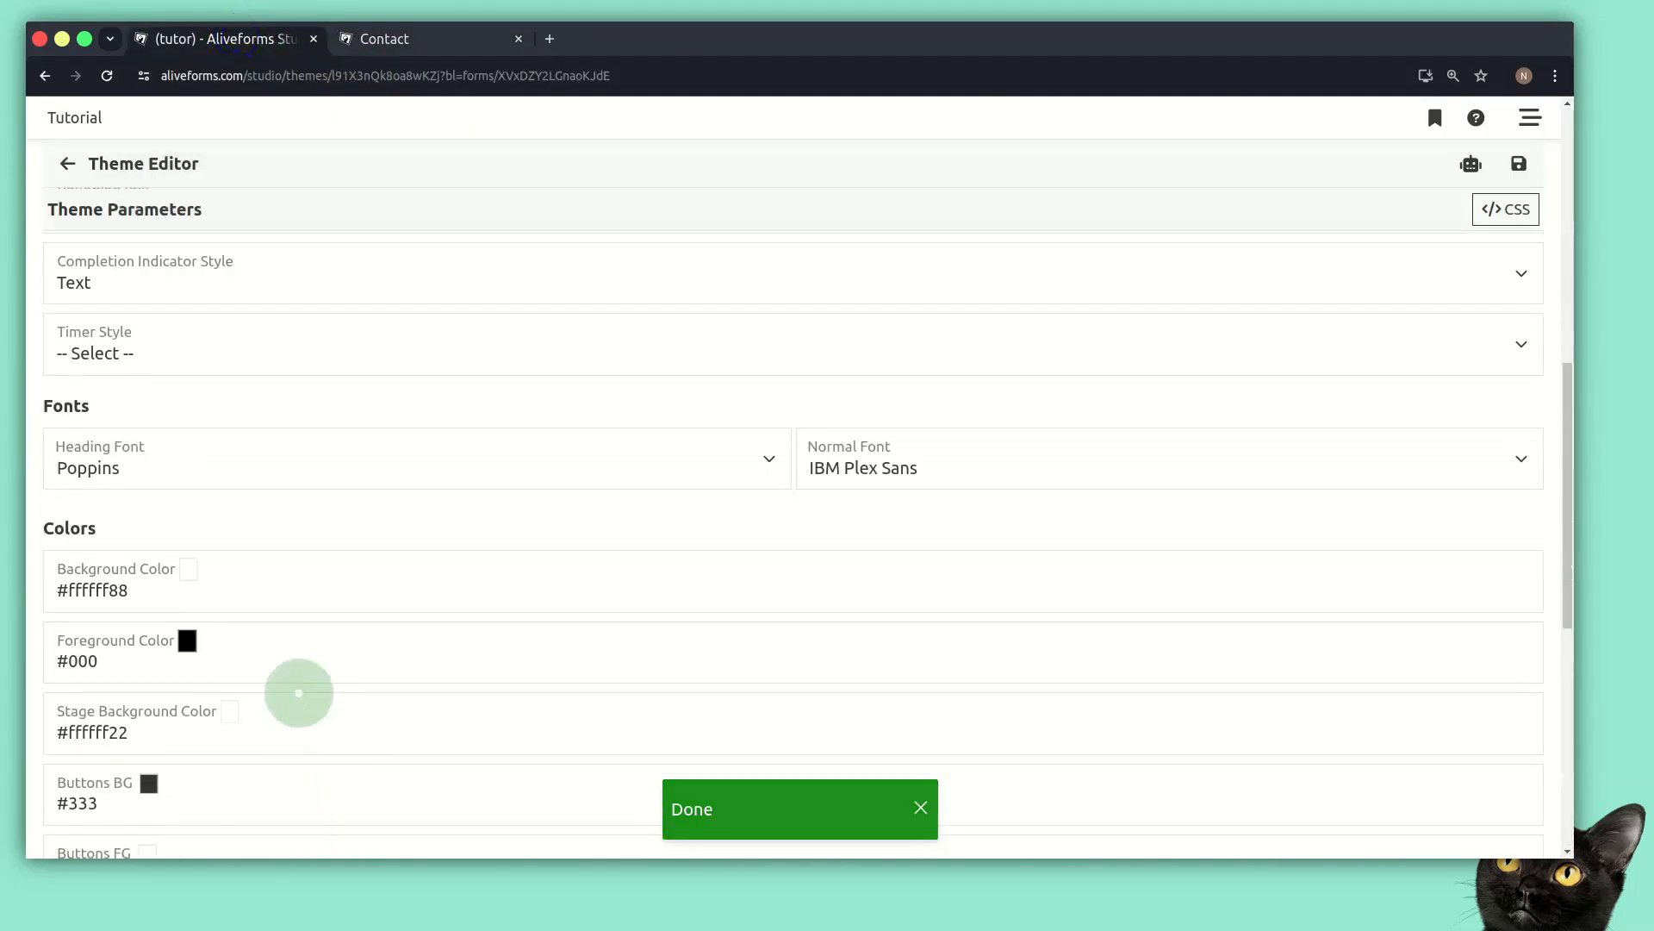
scroll(329, 652, "down", 5)
scroll(345, 668, "up", 6)
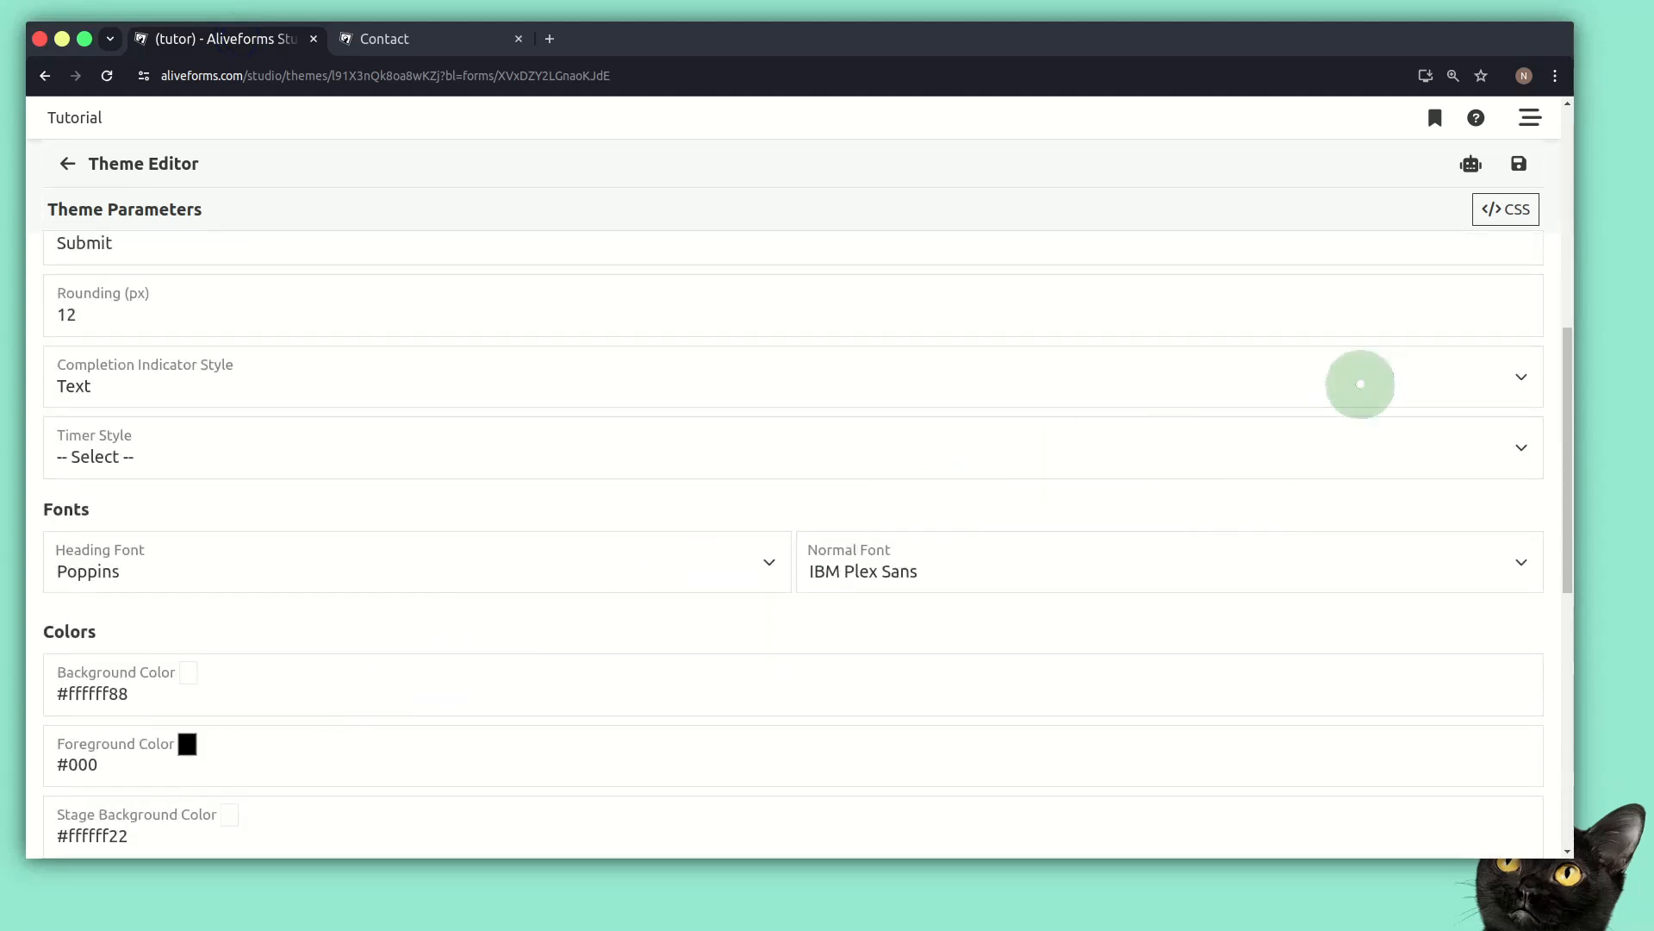
Open the theme's JSON code editor, load the current theme parameters into it, and copy the entire JSON
left_click(1471, 167)
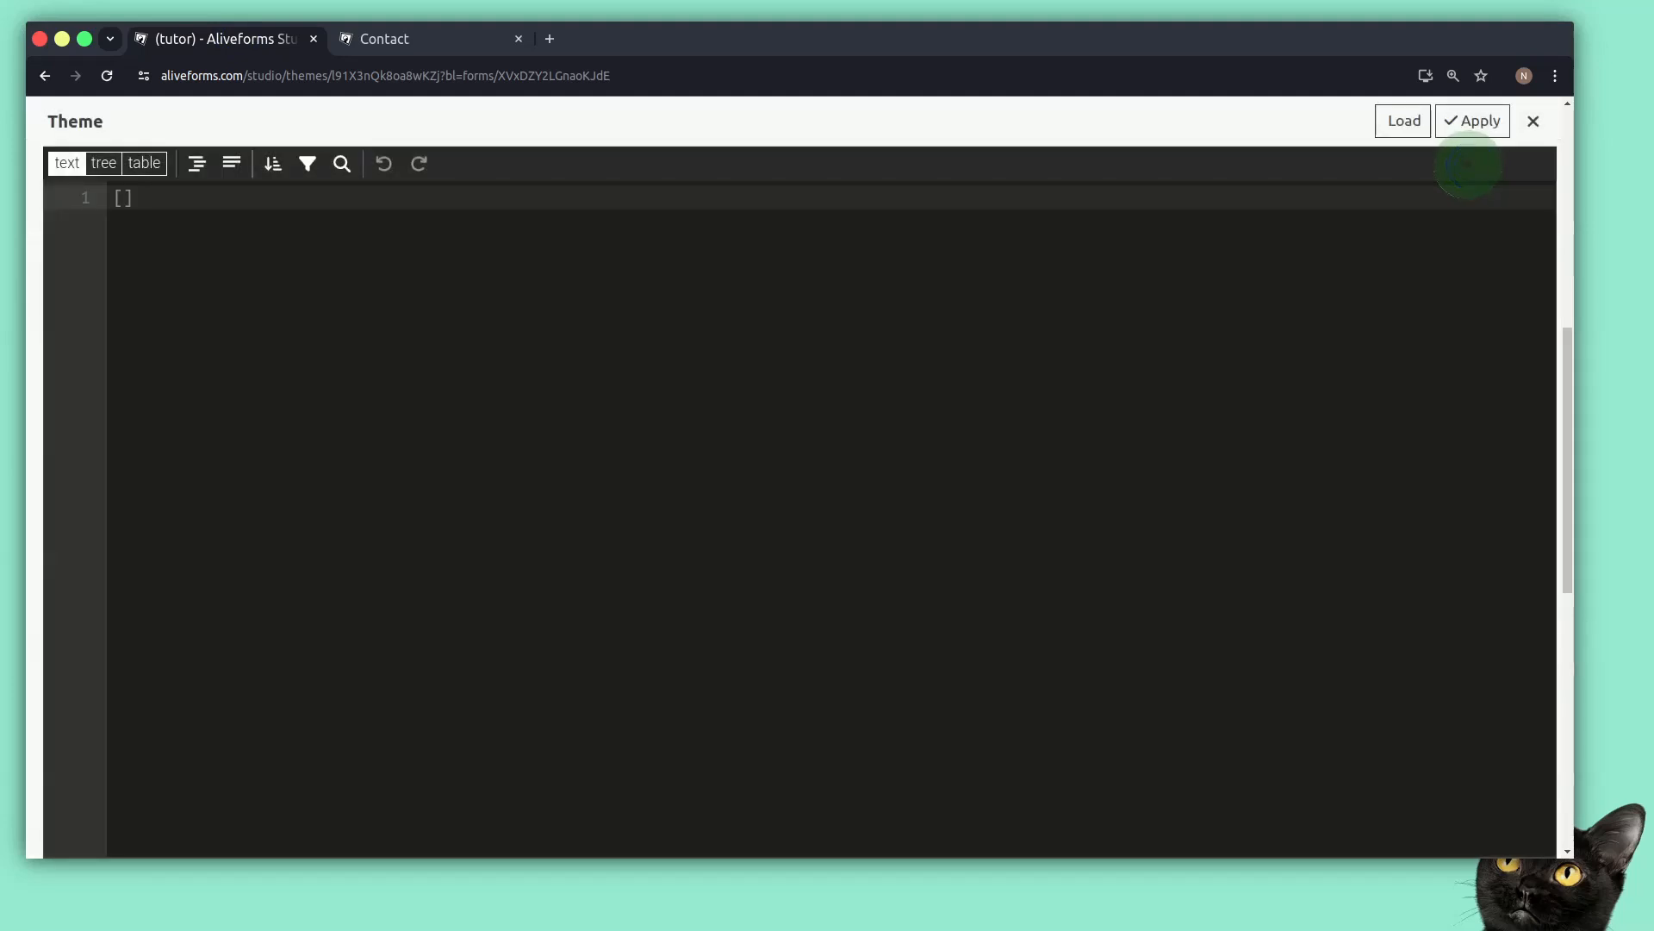
left_click(1415, 123)
left_click(1415, 123)
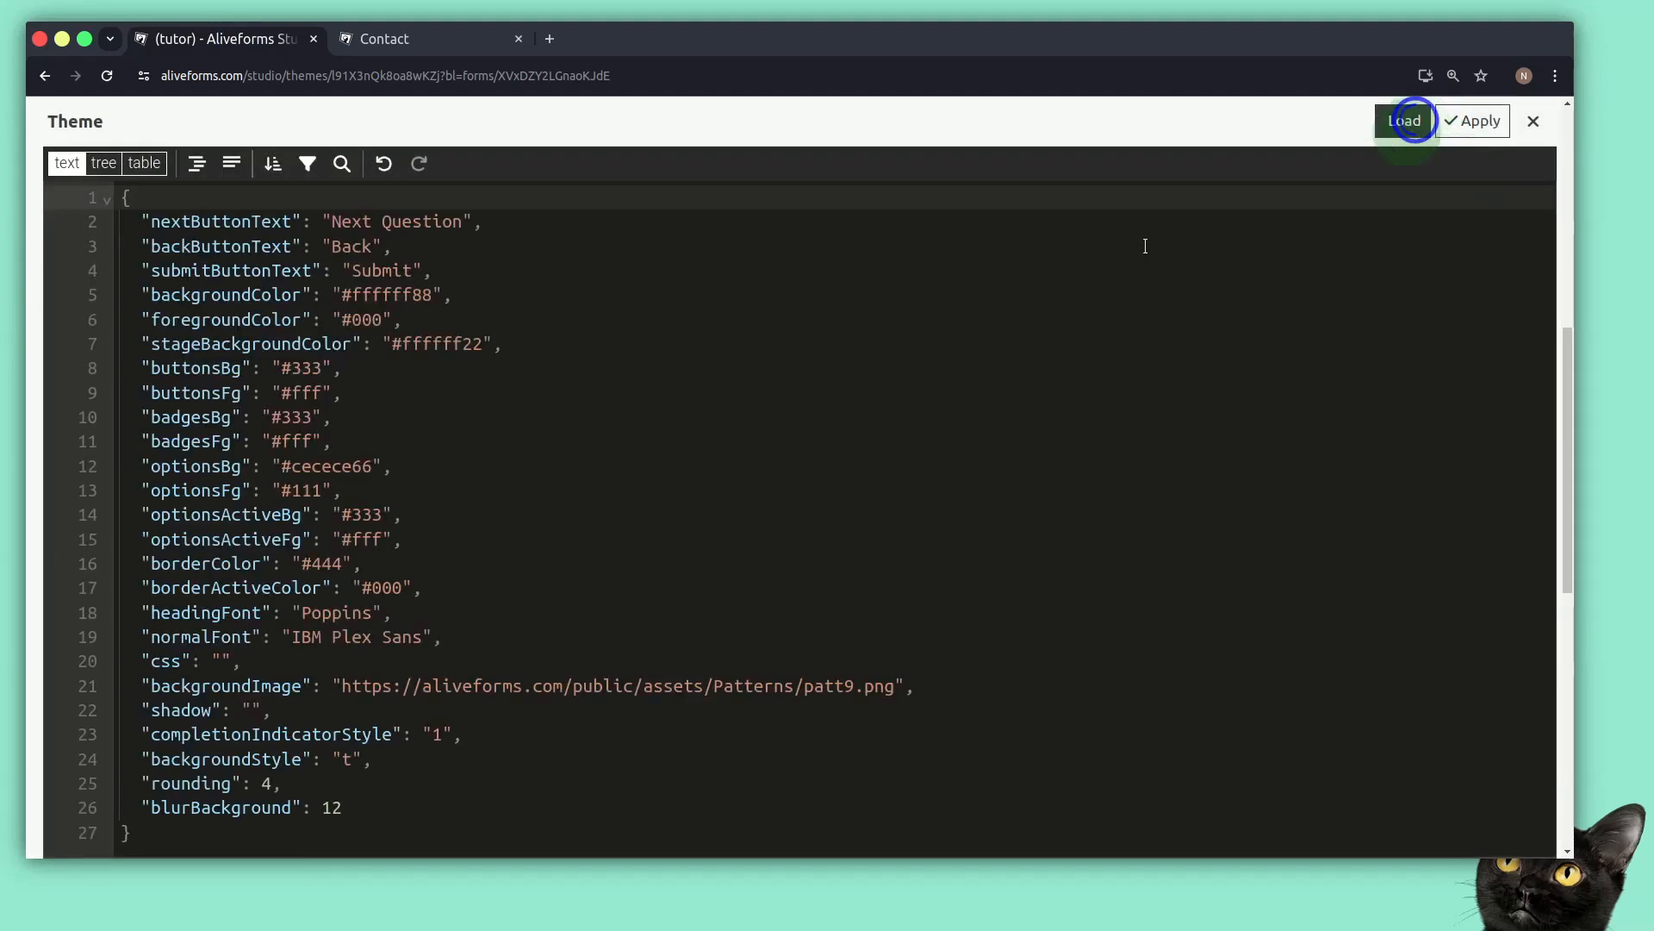
left_click(414, 570)
key("ctrl+a")
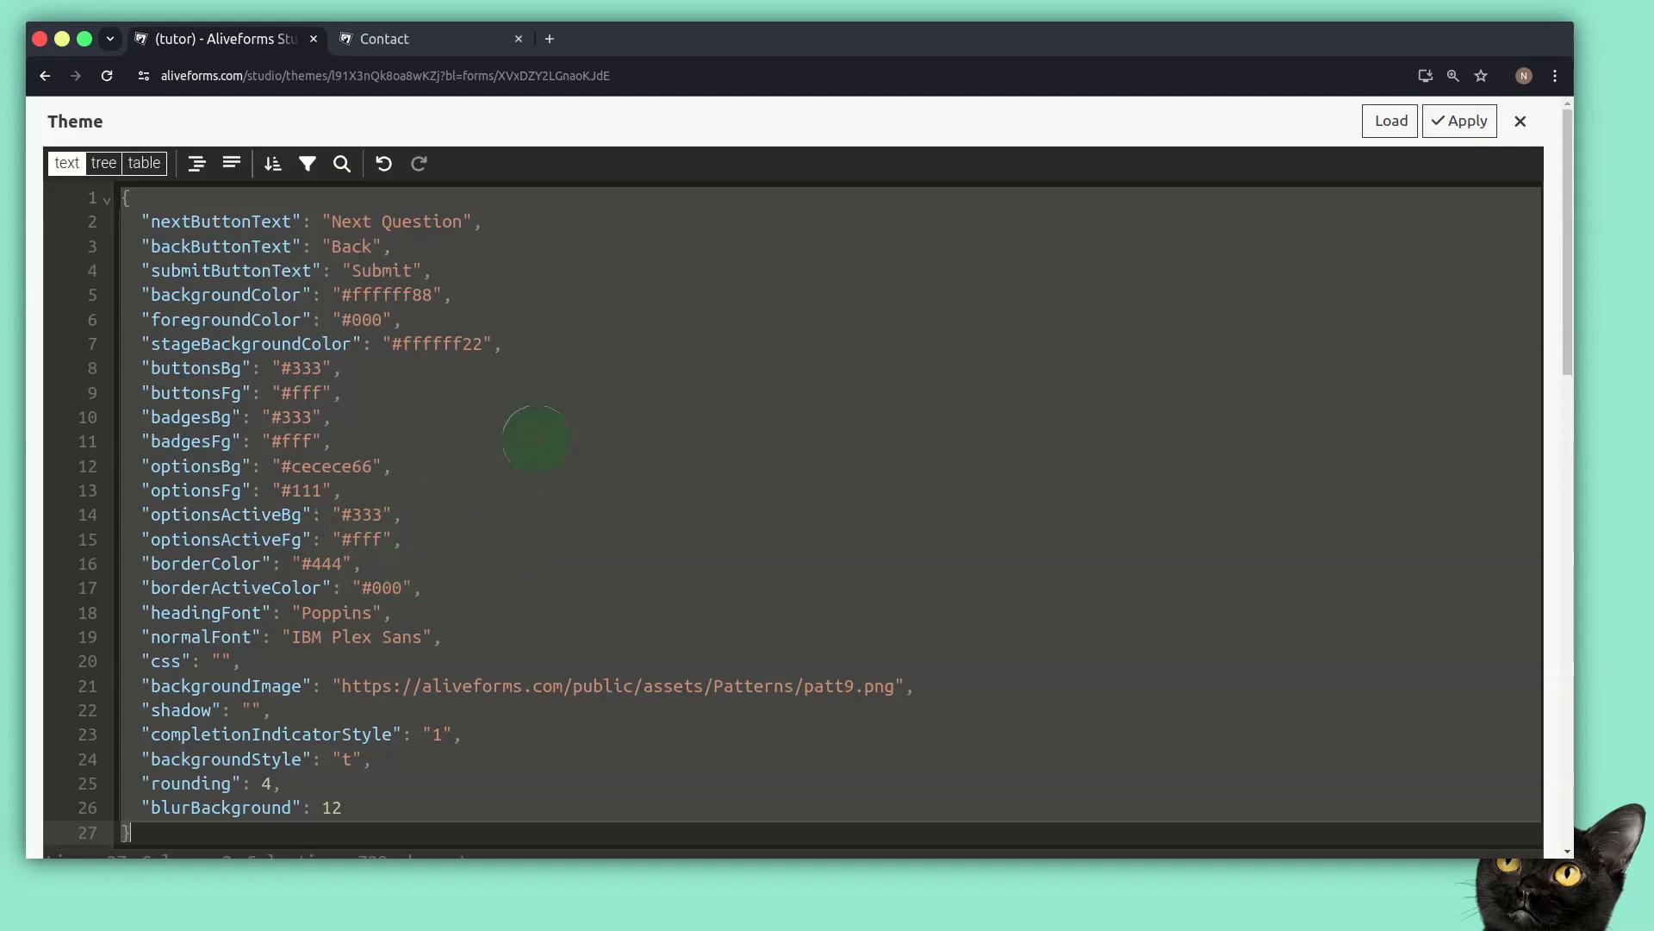
left_click(1390, 122)
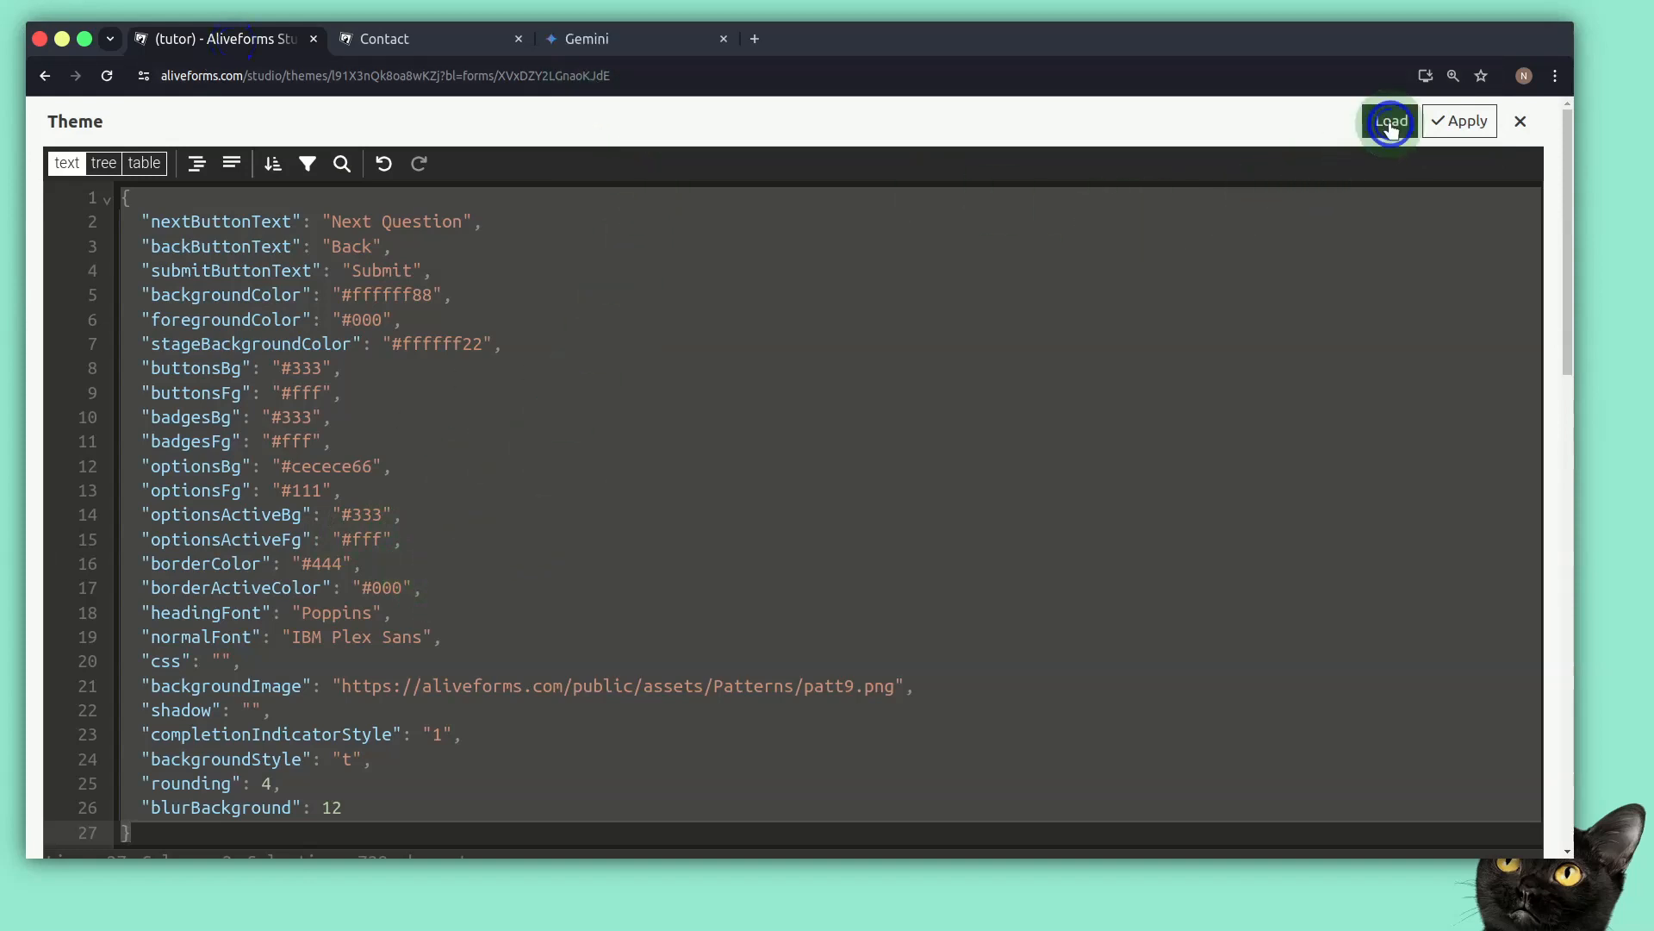
left_click(859, 462)
key("ctrl+a")
key("ctrl+c")
Switch to Gemini and submit a prompt containing the copied theme JSON followed by a request to make a red aqua theme
left_click(610, 39)
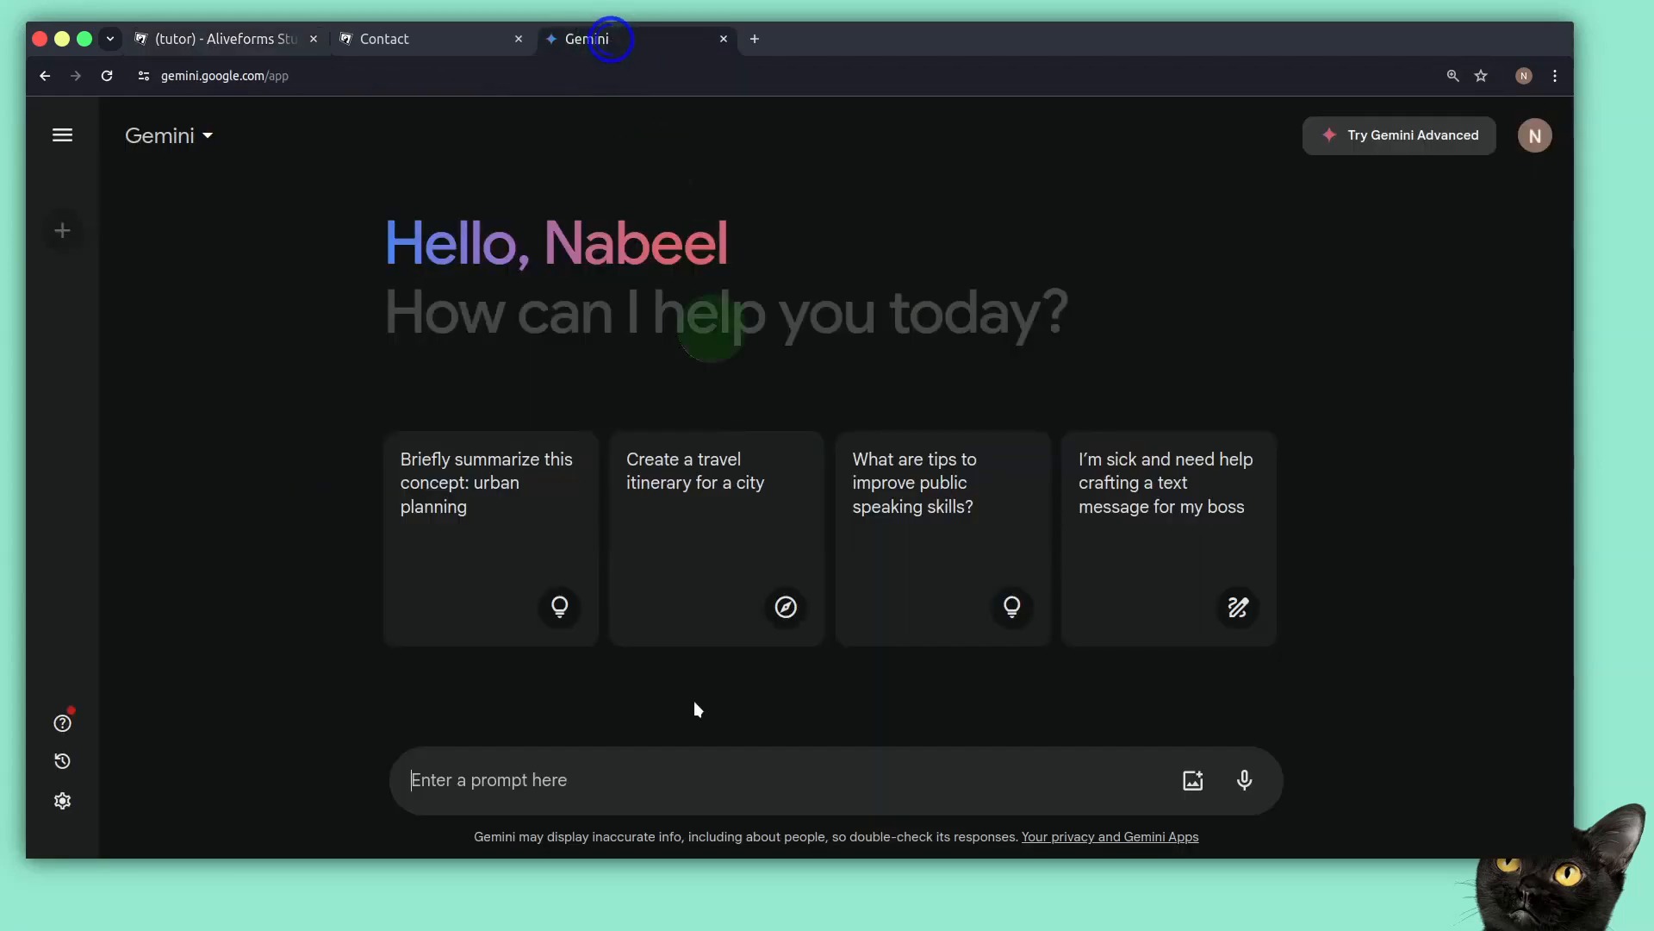
left_click(655, 711)
key("ctrl+v")
key("shift+Return")
key("shift+Return")
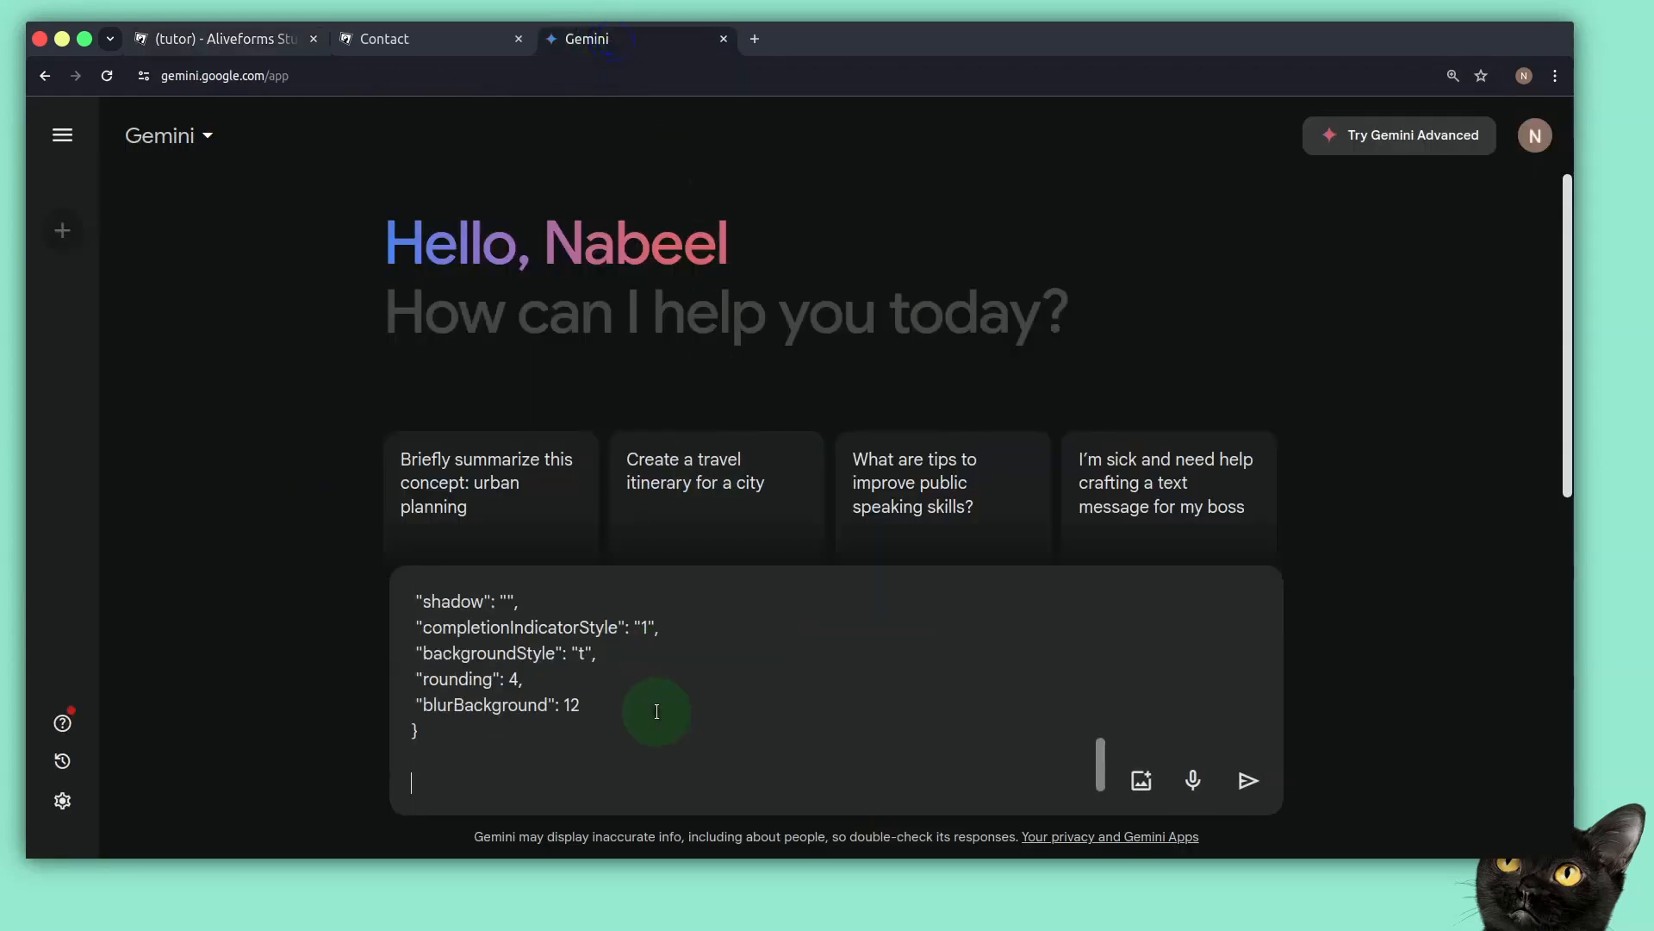
scroll(653, 712, "up", 7)
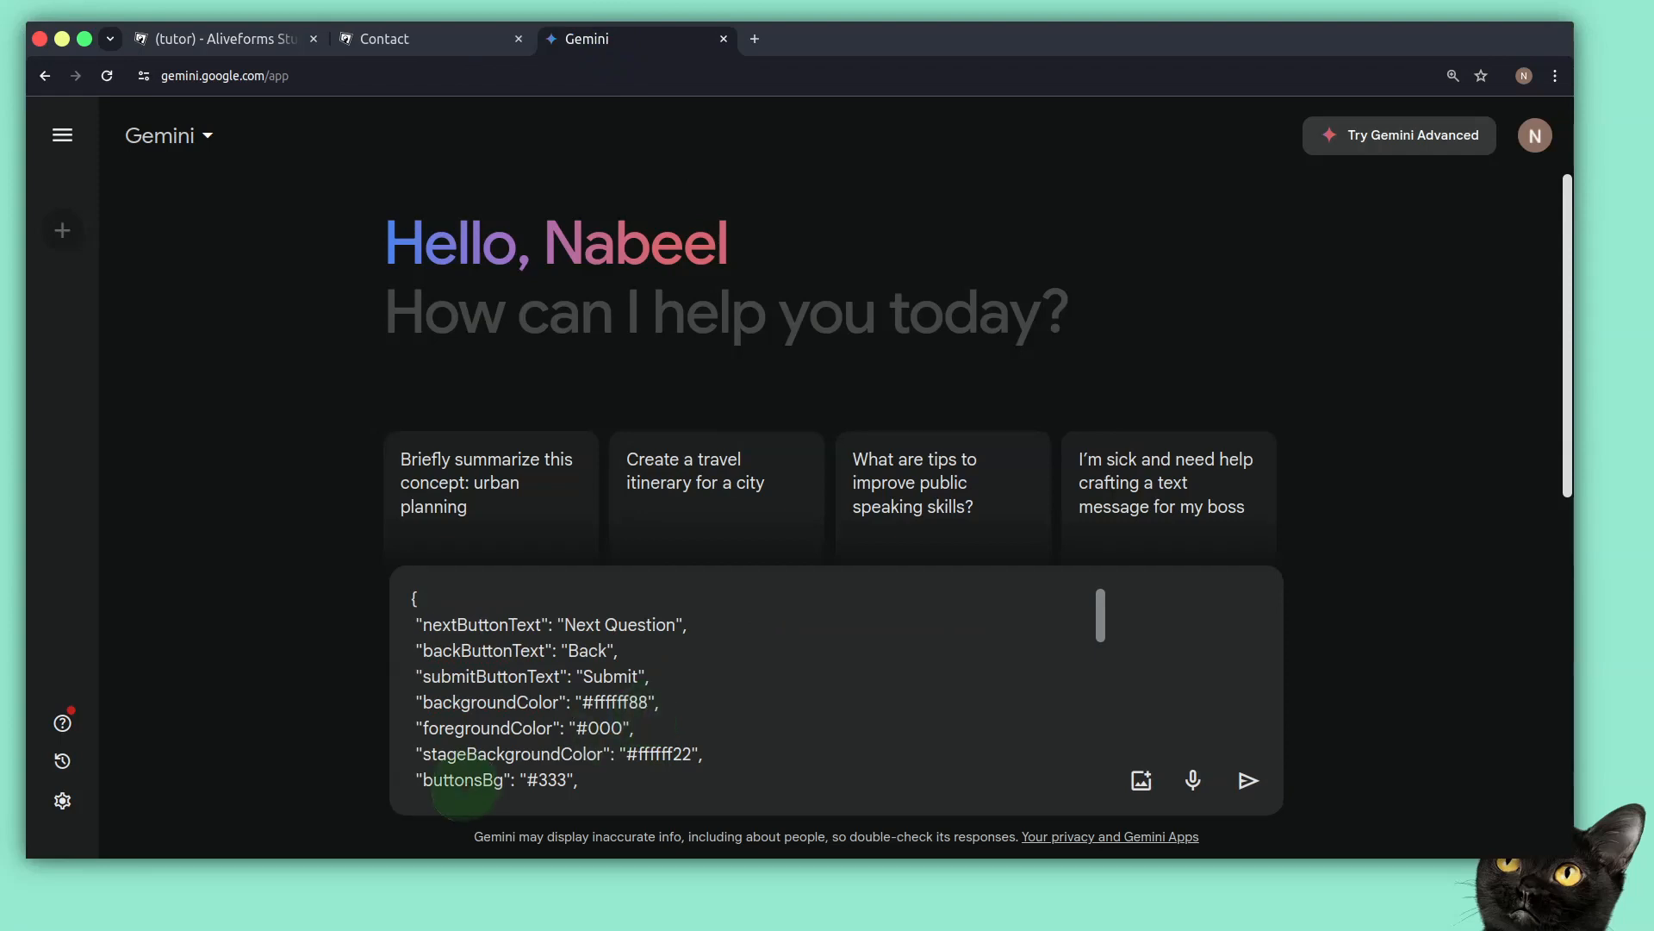
scroll(806, 705, "down", 7)
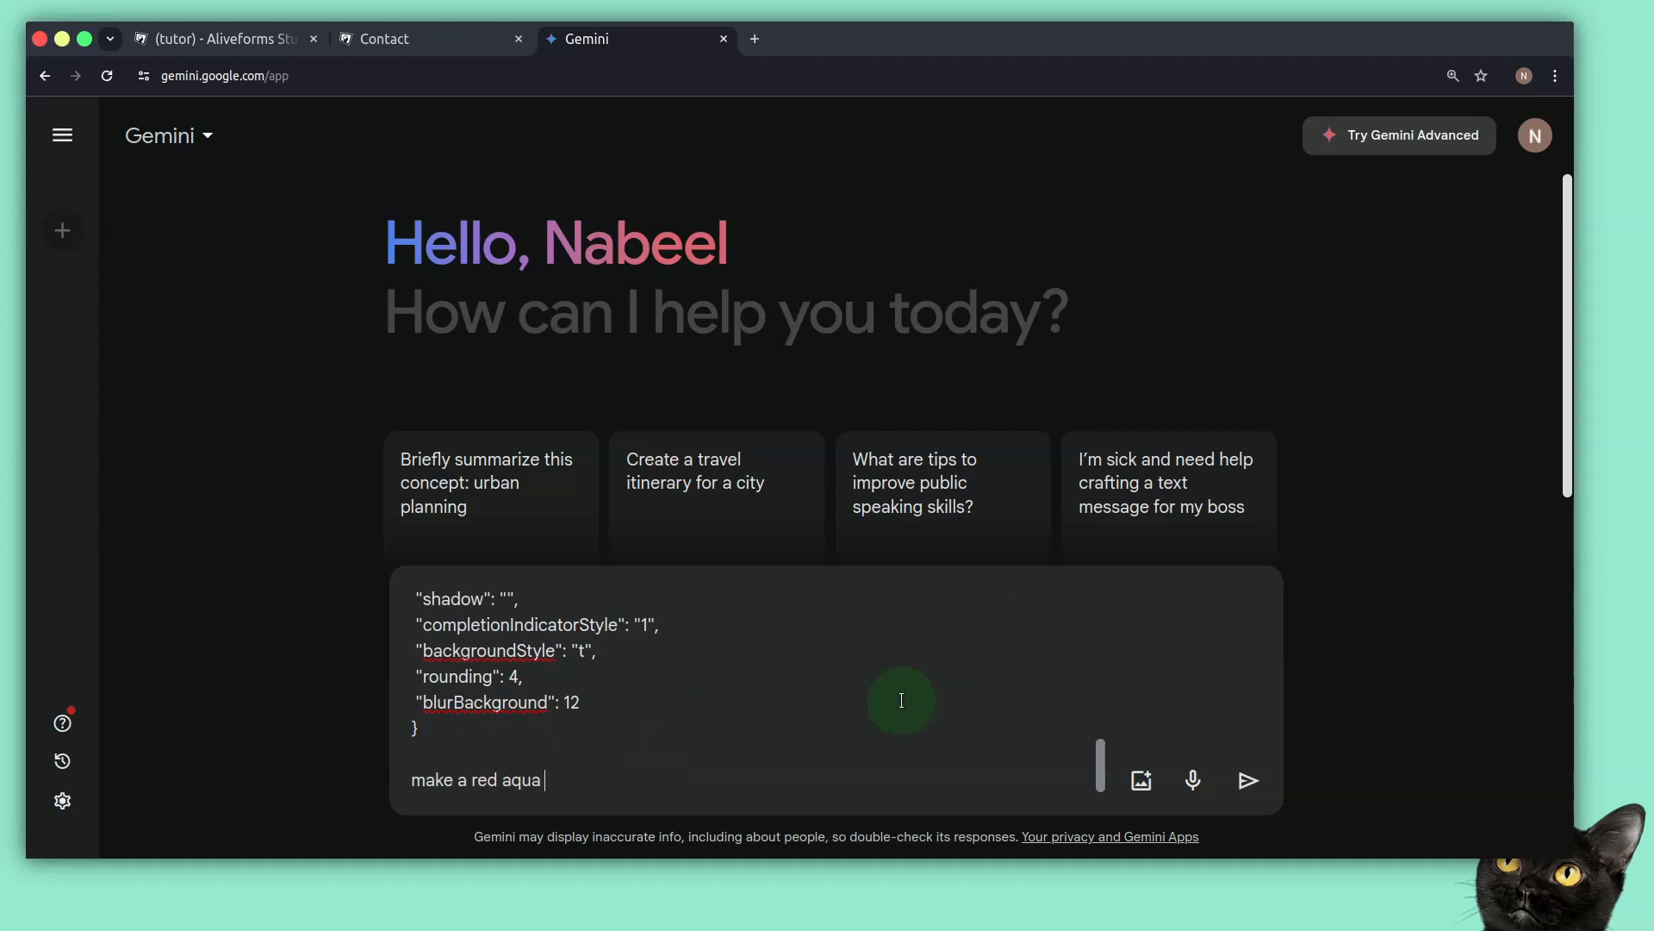
type("me")
key("Return")
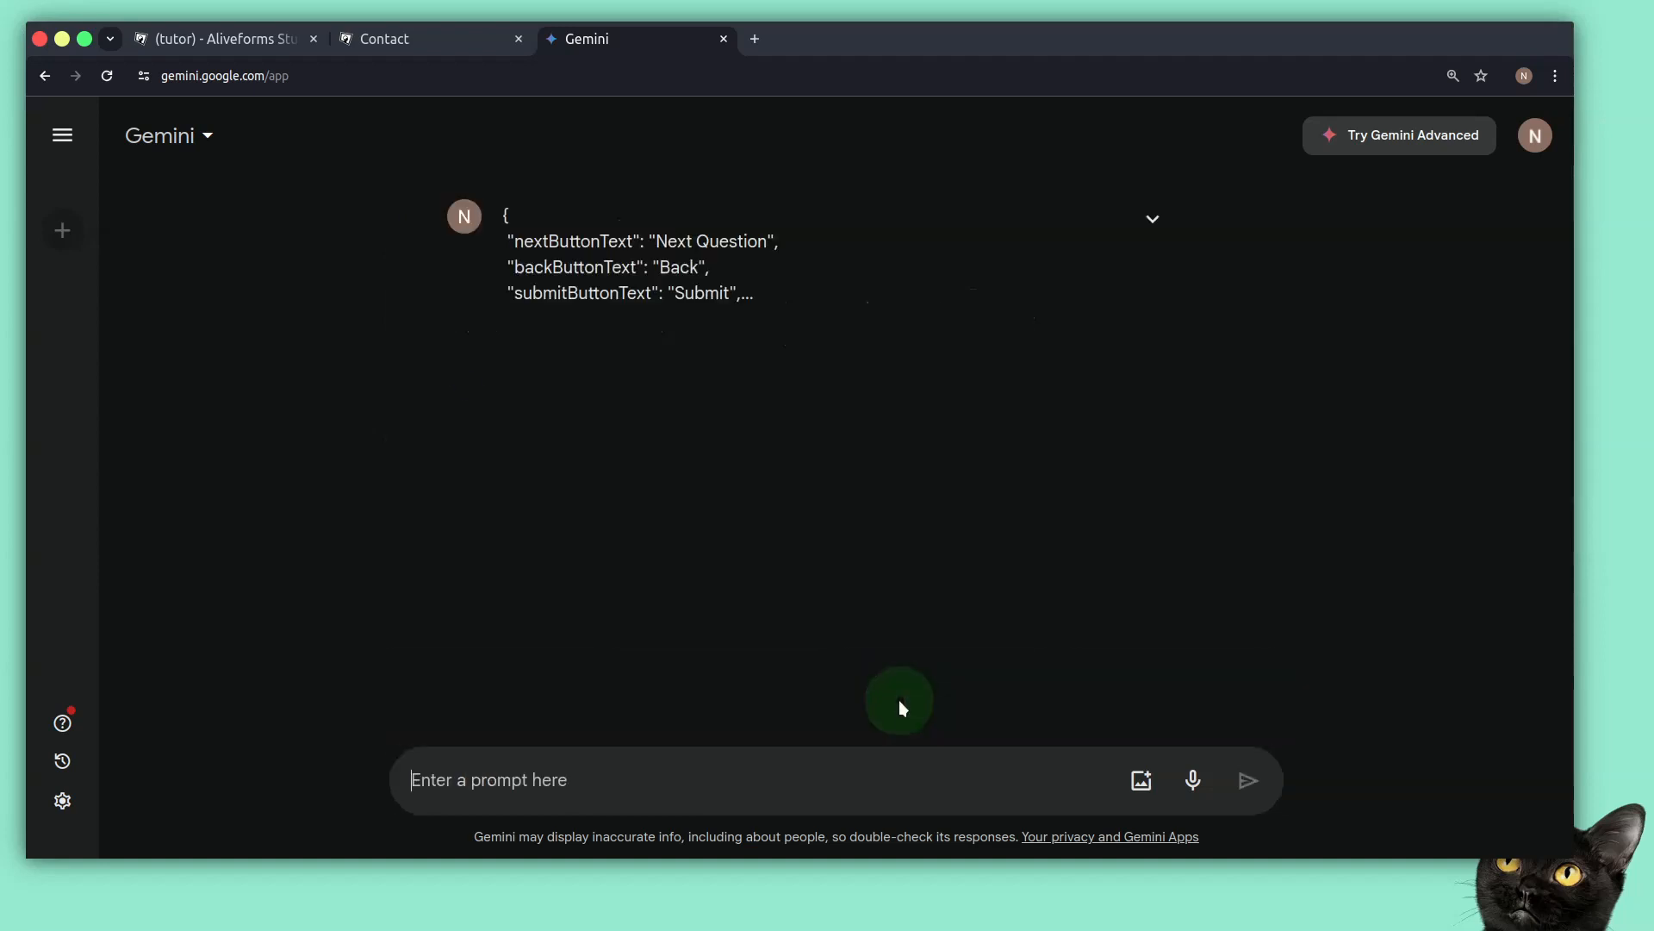
Review the JSON theme that Gemini generated and copy its code block
scroll(856, 586, "down", 8)
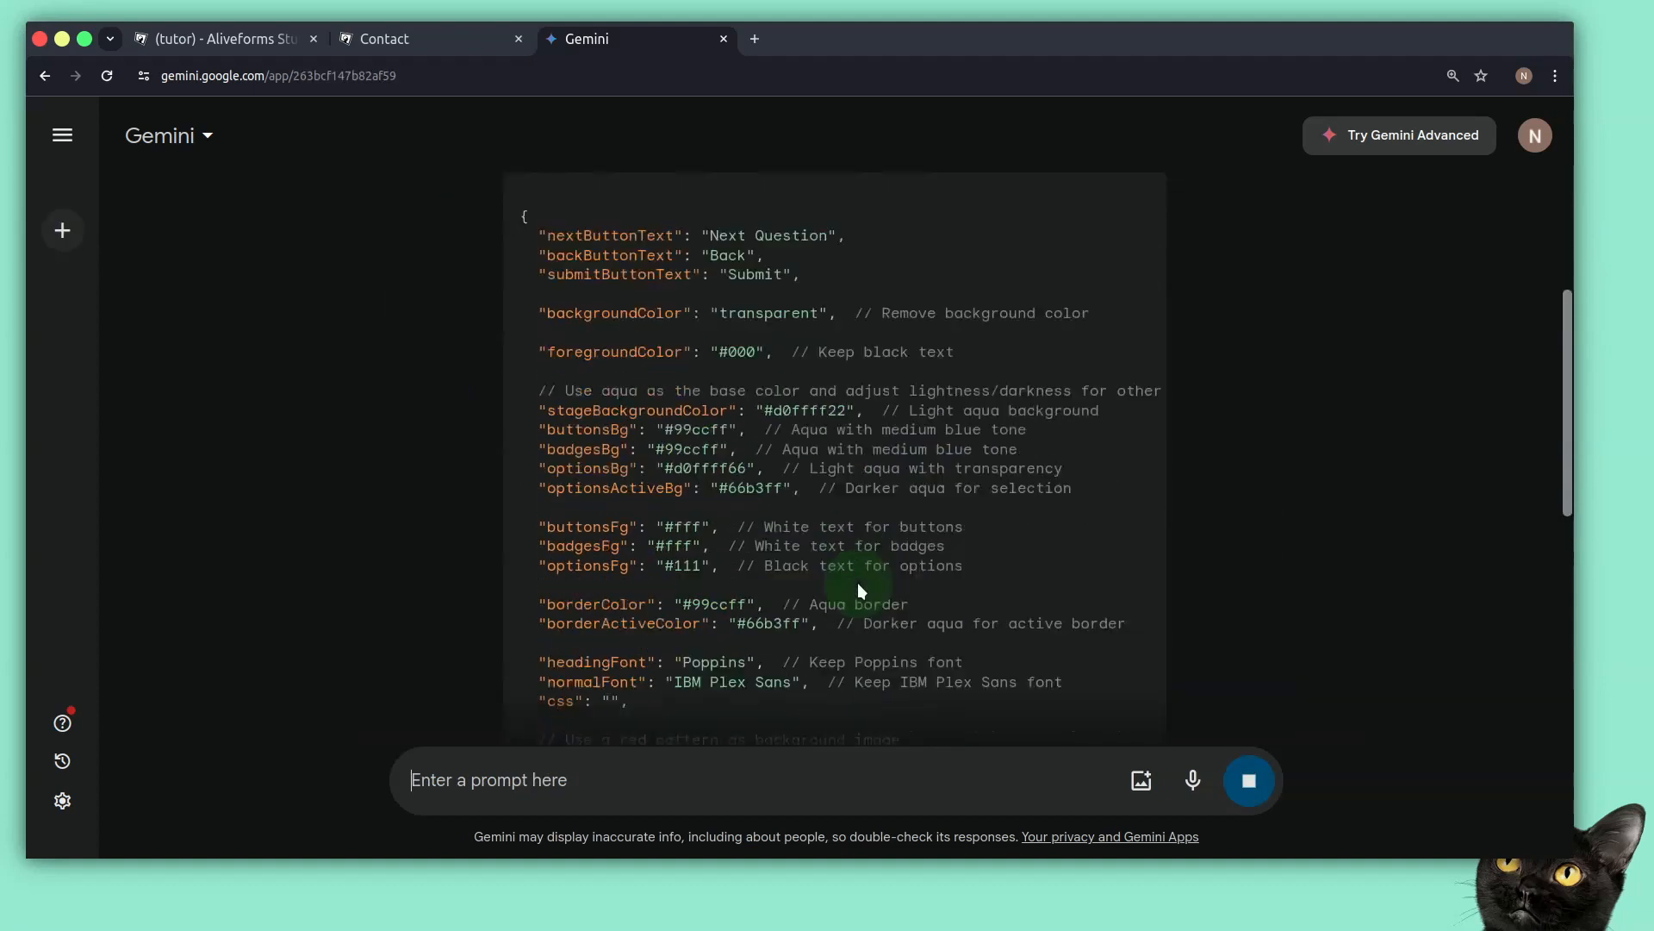
scroll(863, 579, "up", 4)
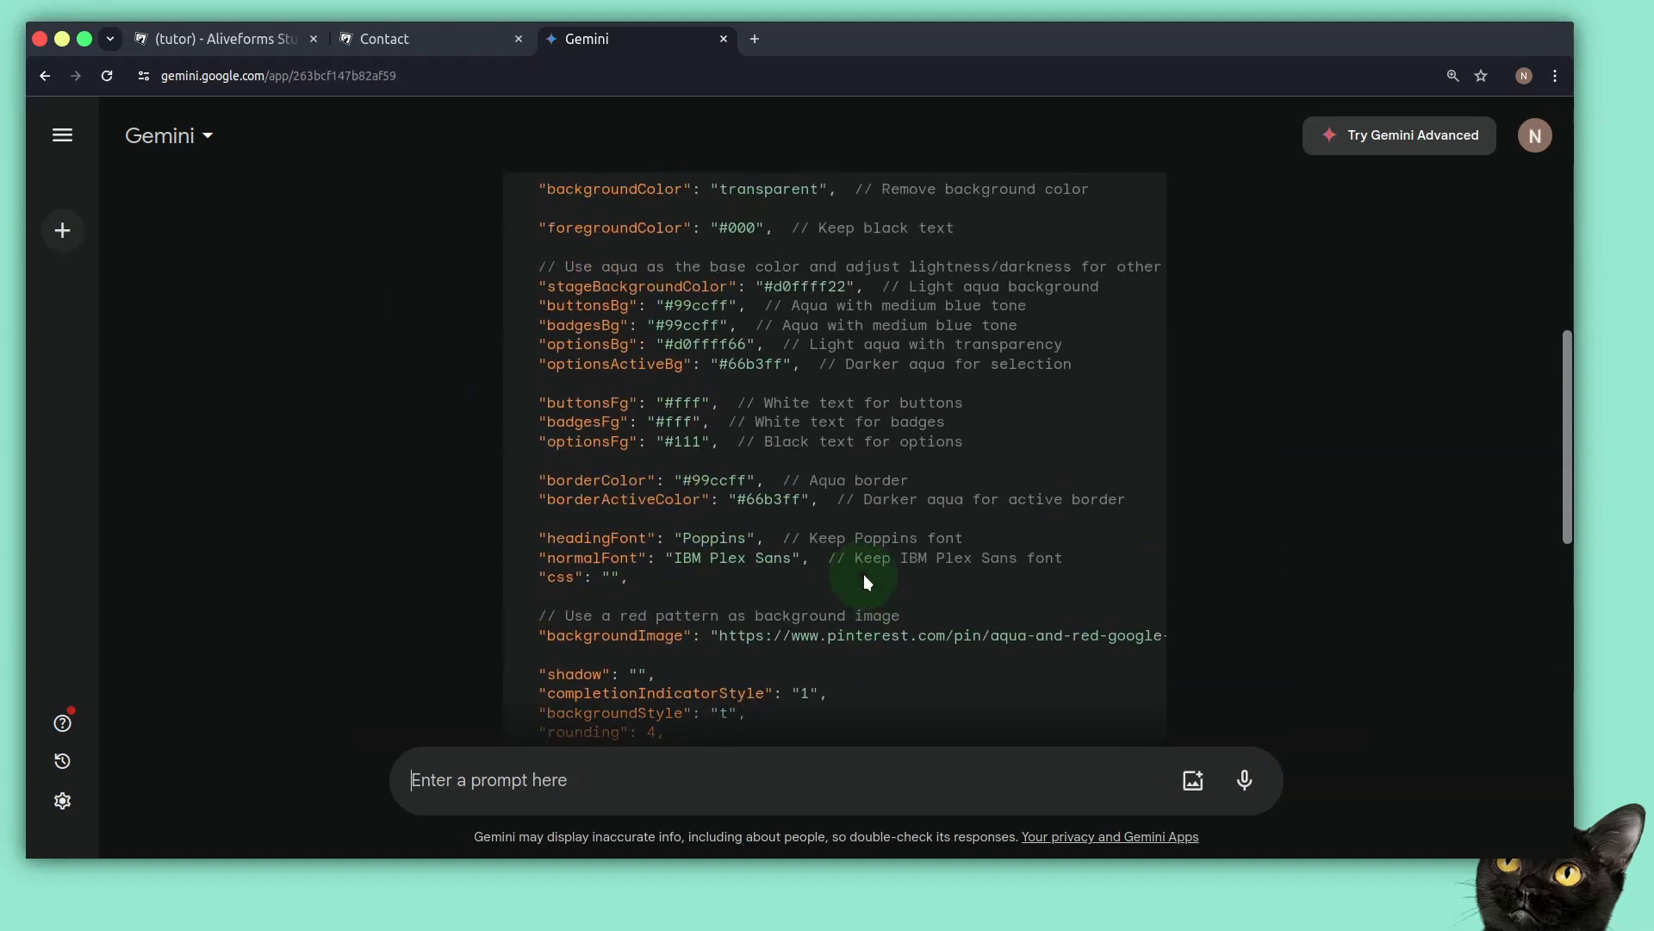
scroll(864, 576, "up", 1)
scroll(865, 574, "up", 3)
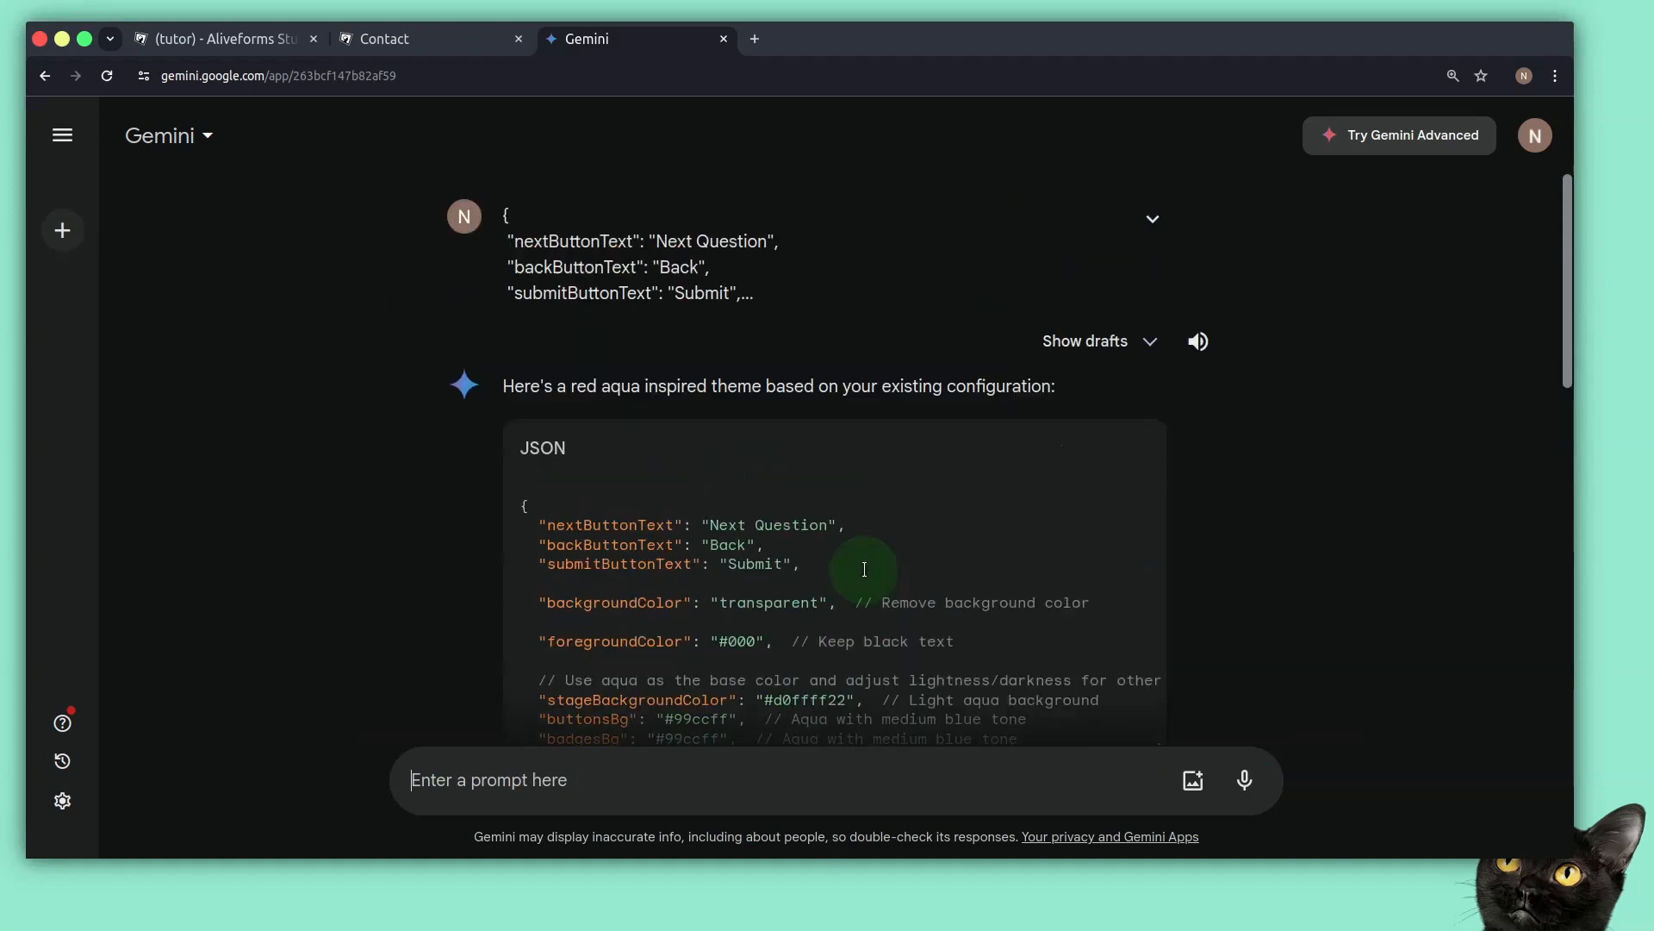
scroll(1167, 417, "down", 9)
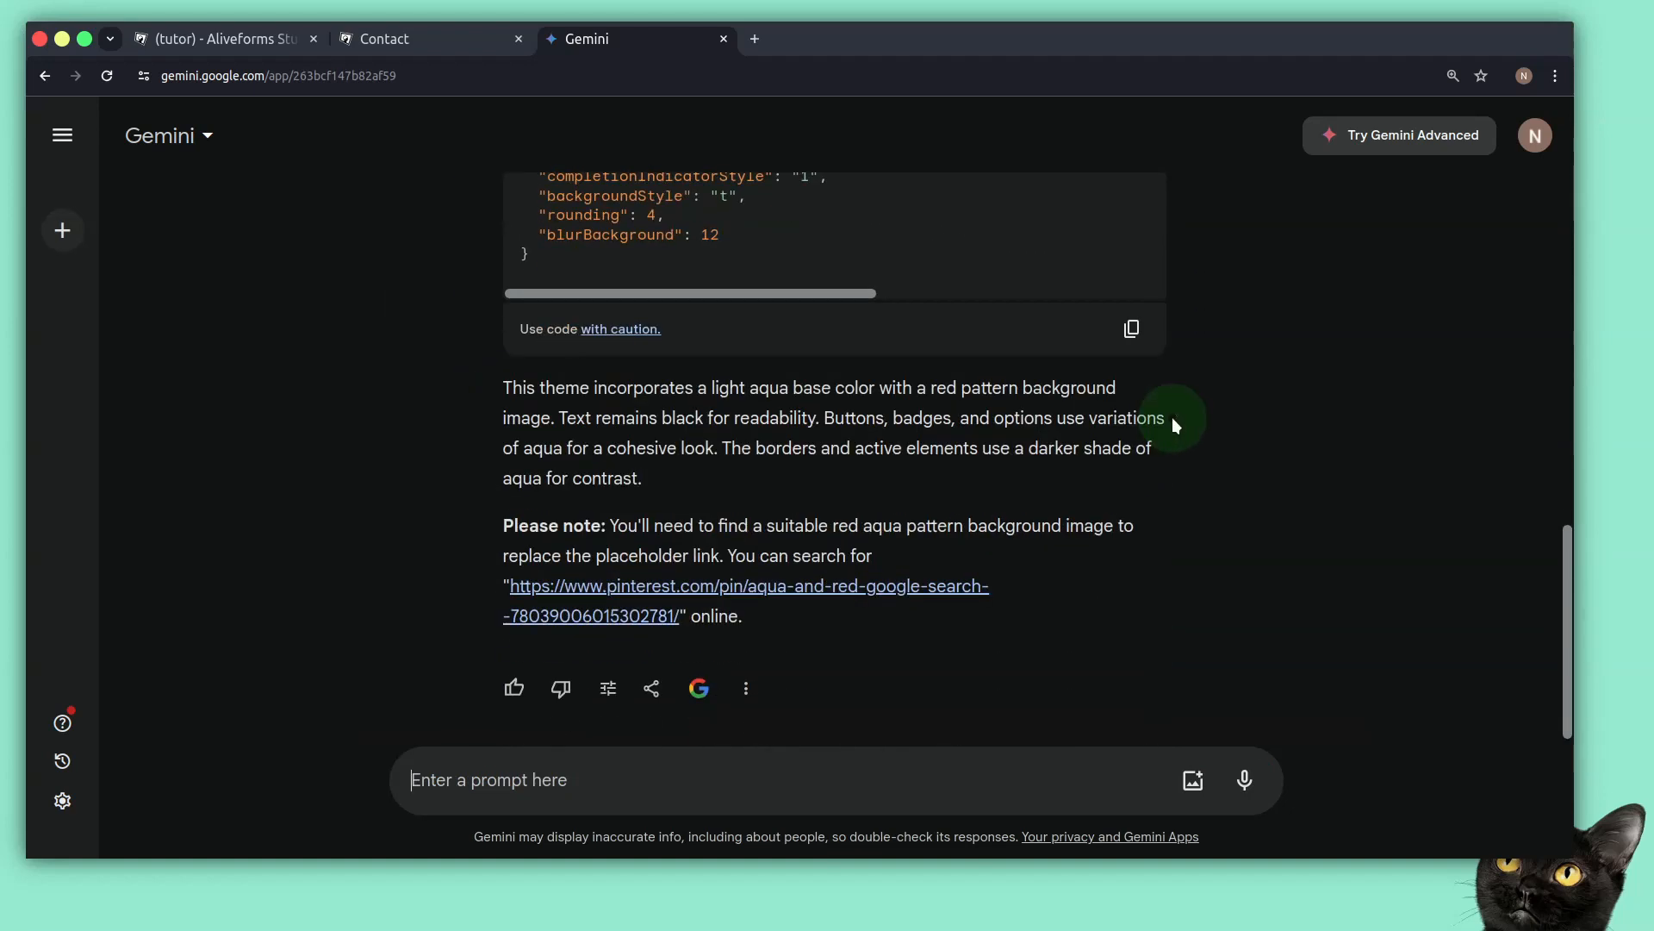
left_click(1117, 323)
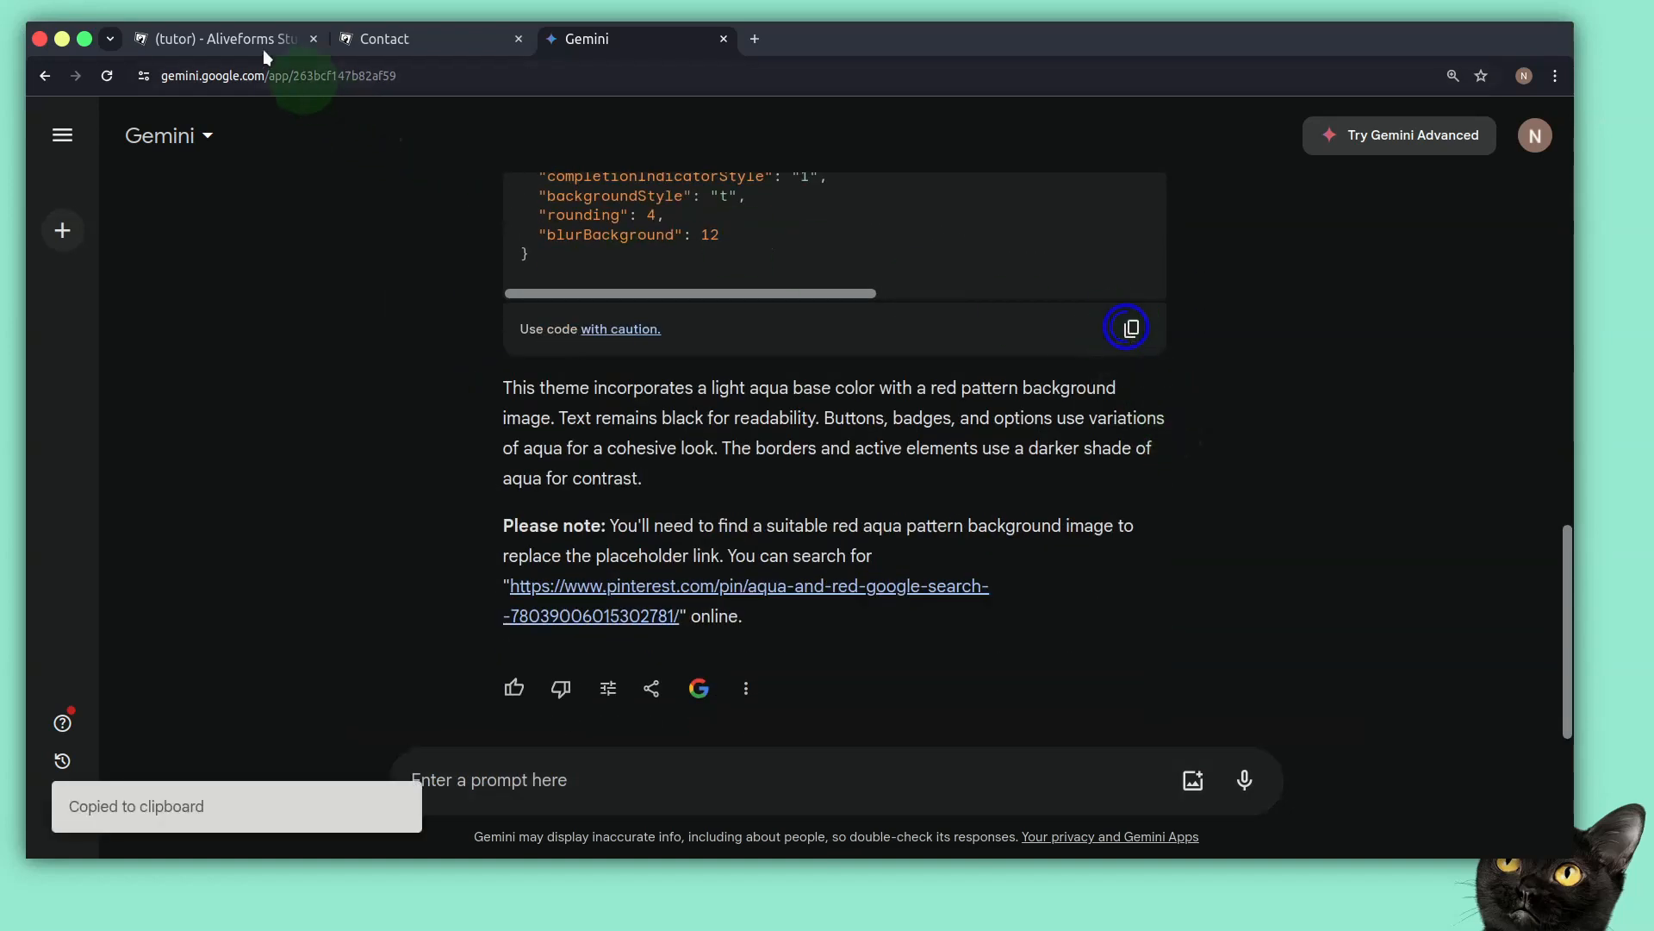
Return to the theme's JSON editor, replace its contents with the copied red aqua JSON, and remove the trailing empty line
left_click(257, 45)
left_click_drag(496, 301, 505, 294)
key("ctrl+v")
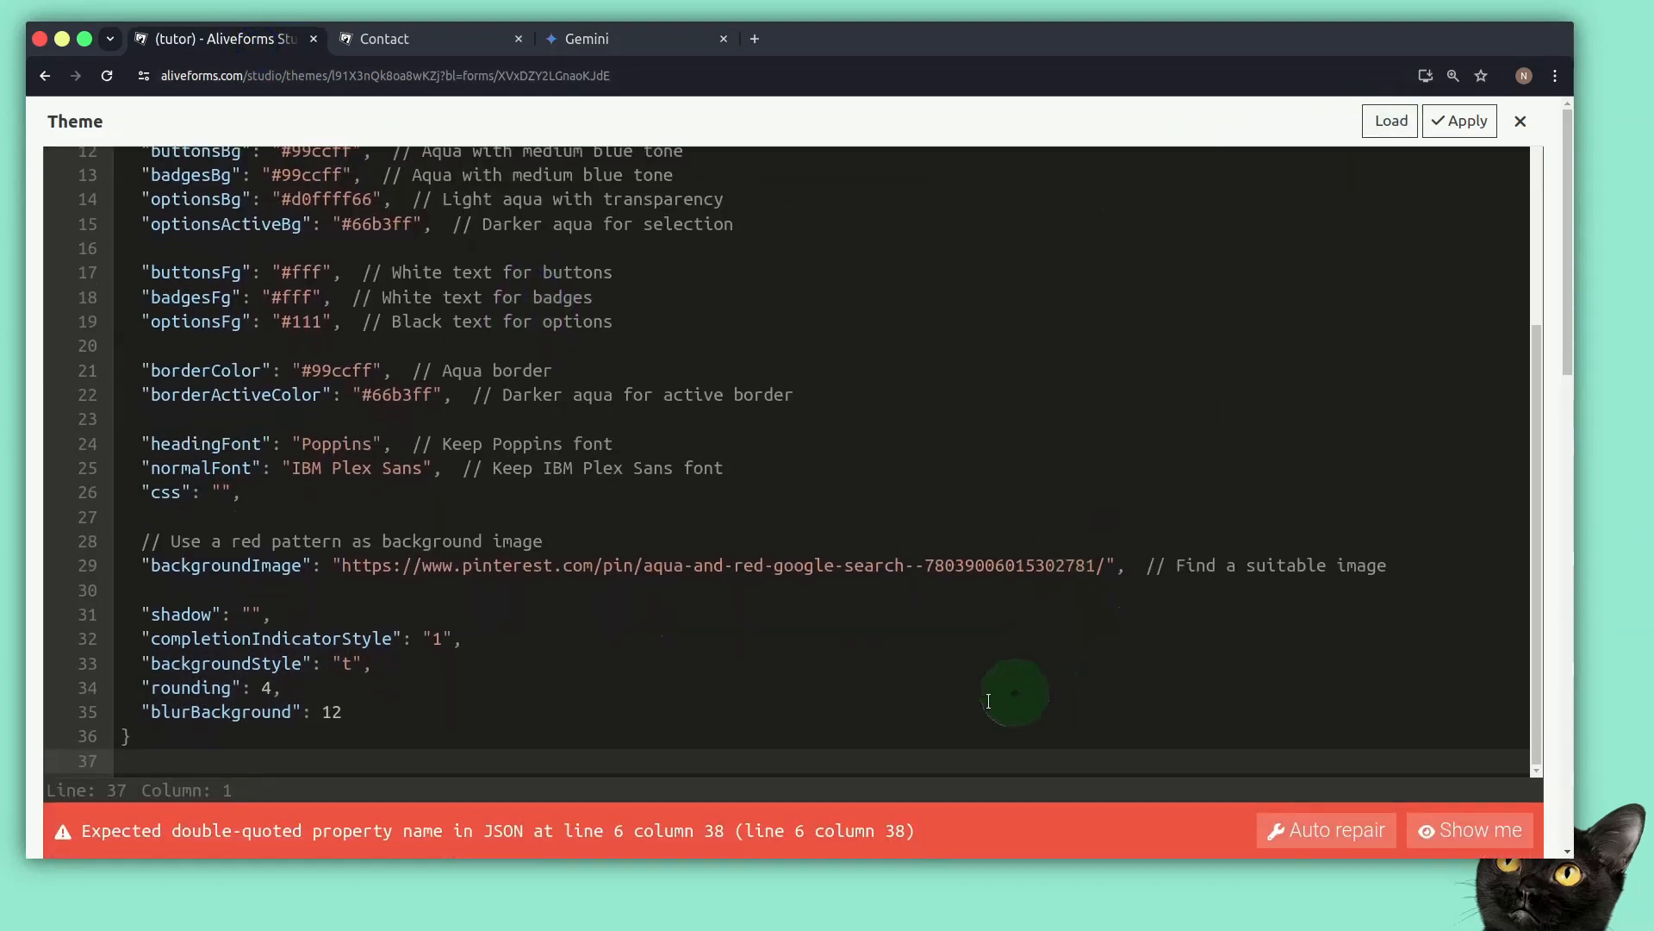
key("BackSpace")
Delete all the // comments from the theme JSON, including the leftover slashes on the backgroundColor line
scroll(1076, 641, "up", 3)
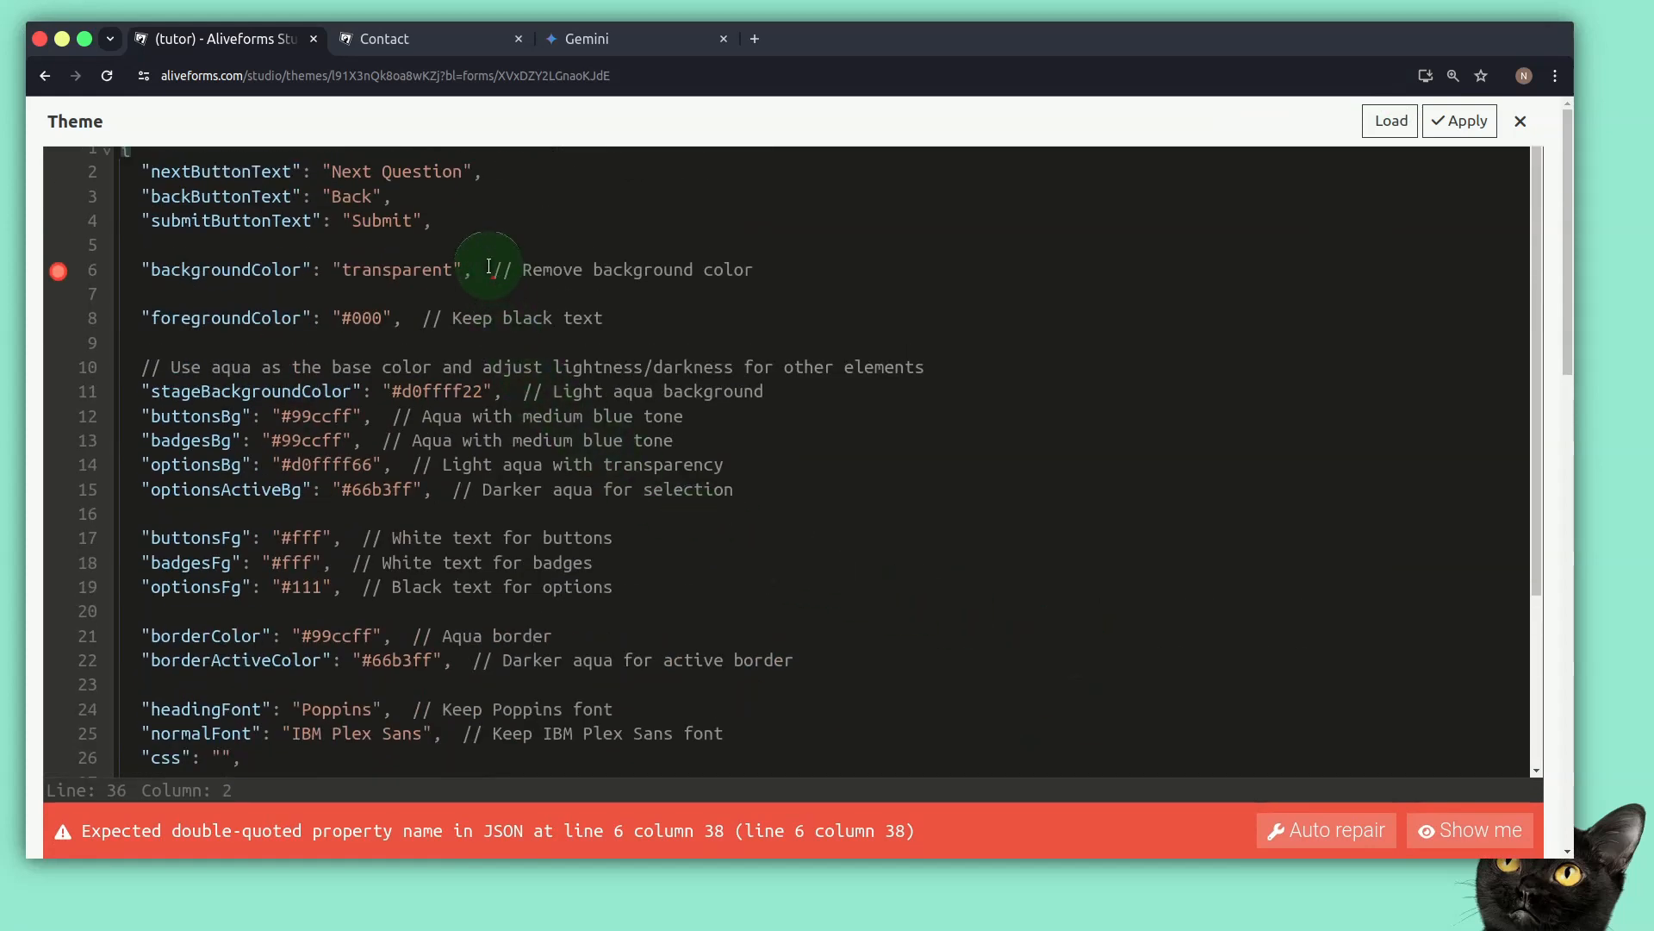
mouse_move(489, 267)
left_mouse_down()
mouse_move(912, 276)
mouse_move(480, 267)
mouse_move(511, 269)
left_mouse_up()
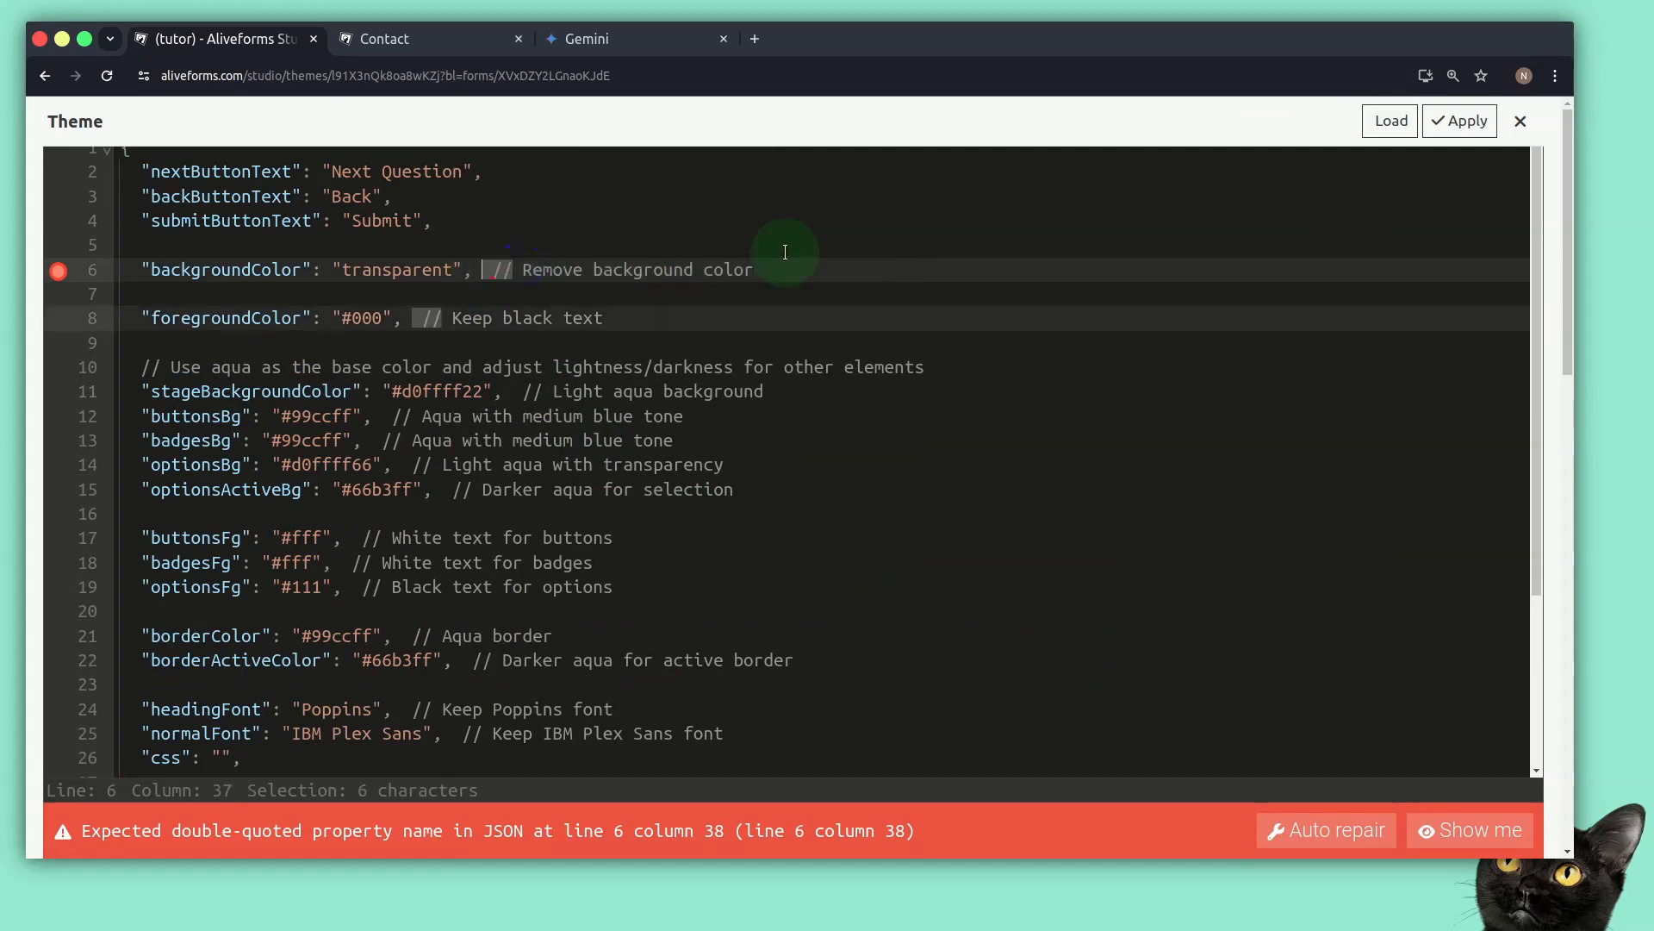
key("ctrl+d")
key("ctrl+d")
key("ctrl+d")
key("ctrl+d")
key("ctrl+d")
key("ctrl+d")
key("ctrl+d")
key("ctrl+d")
key("ctrl+d")
key("ctrl+d")
key("ctrl+d")
key("ctrl+d")
key("ctrl+d")
key("ctrl+d")
key("ctrl+d")
key("shift+End")
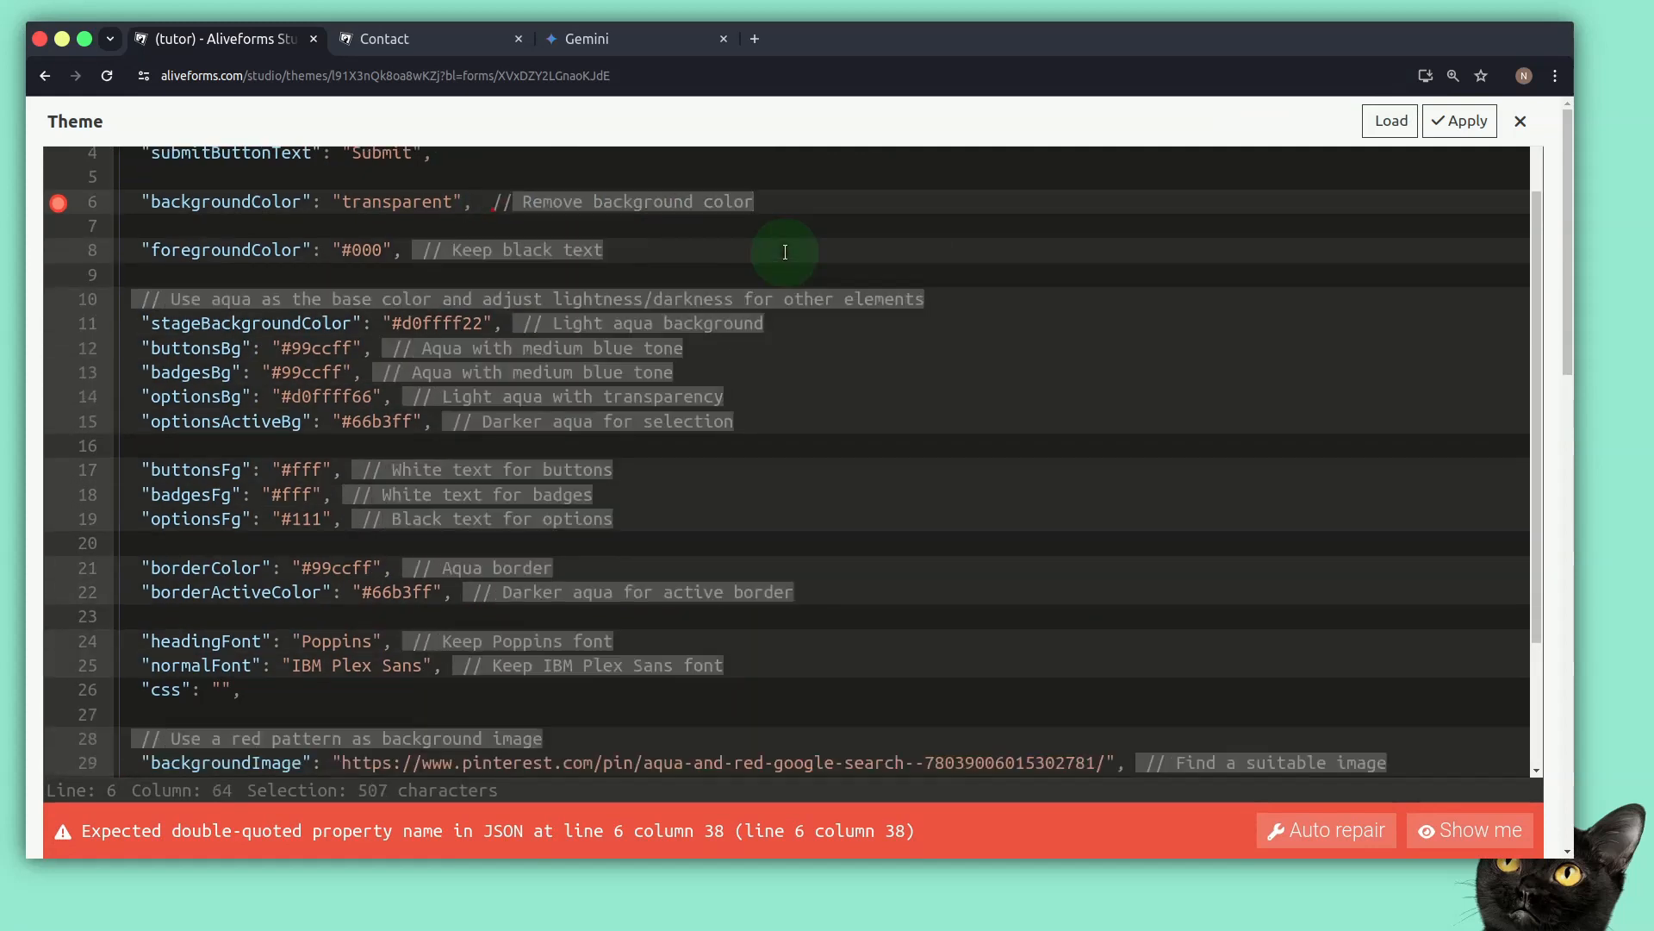
key("BackSpace")
key("Escape")
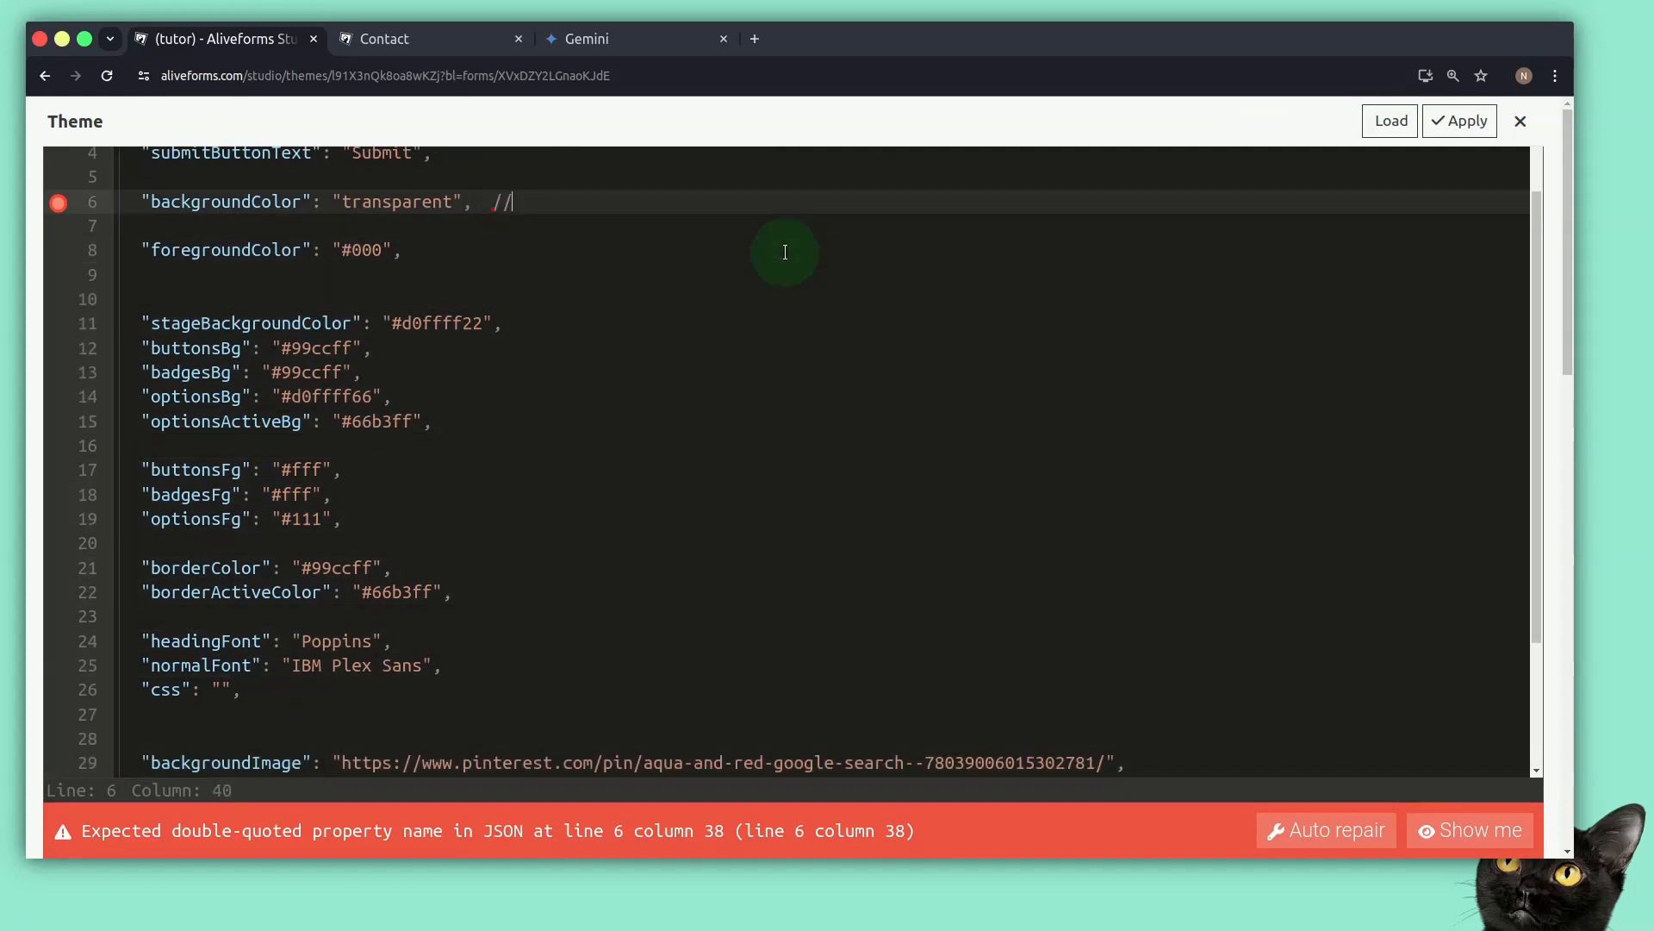
key("BackSpace")
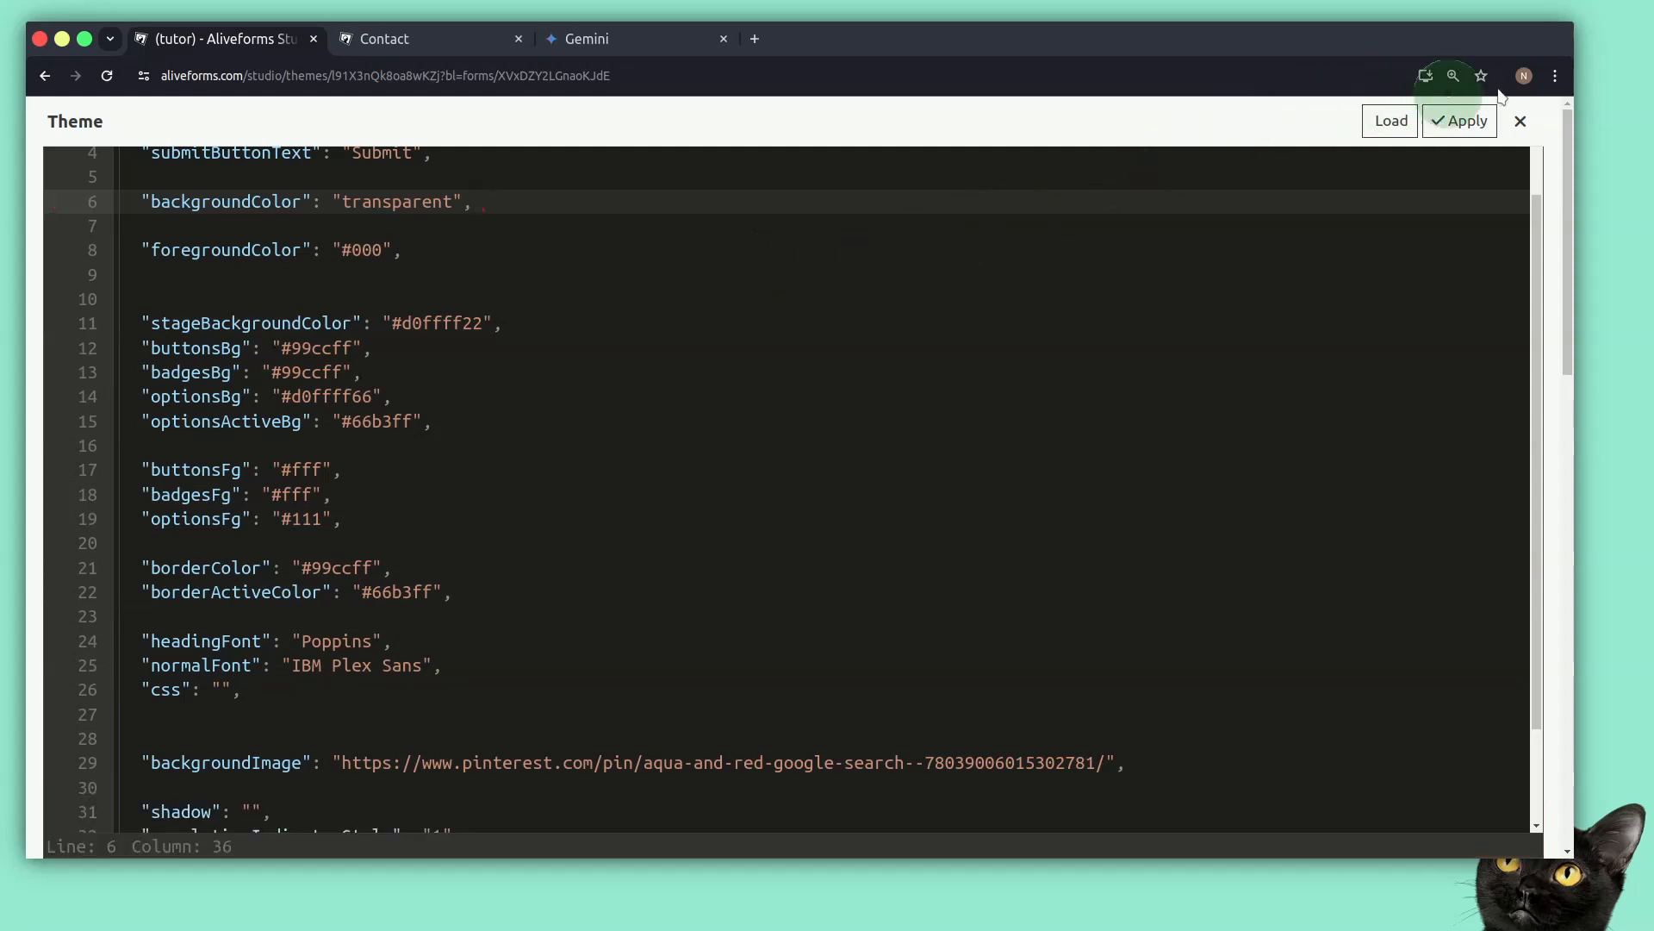
Apply the cleaned JSON to the theme and save the theme
left_click(1456, 125)
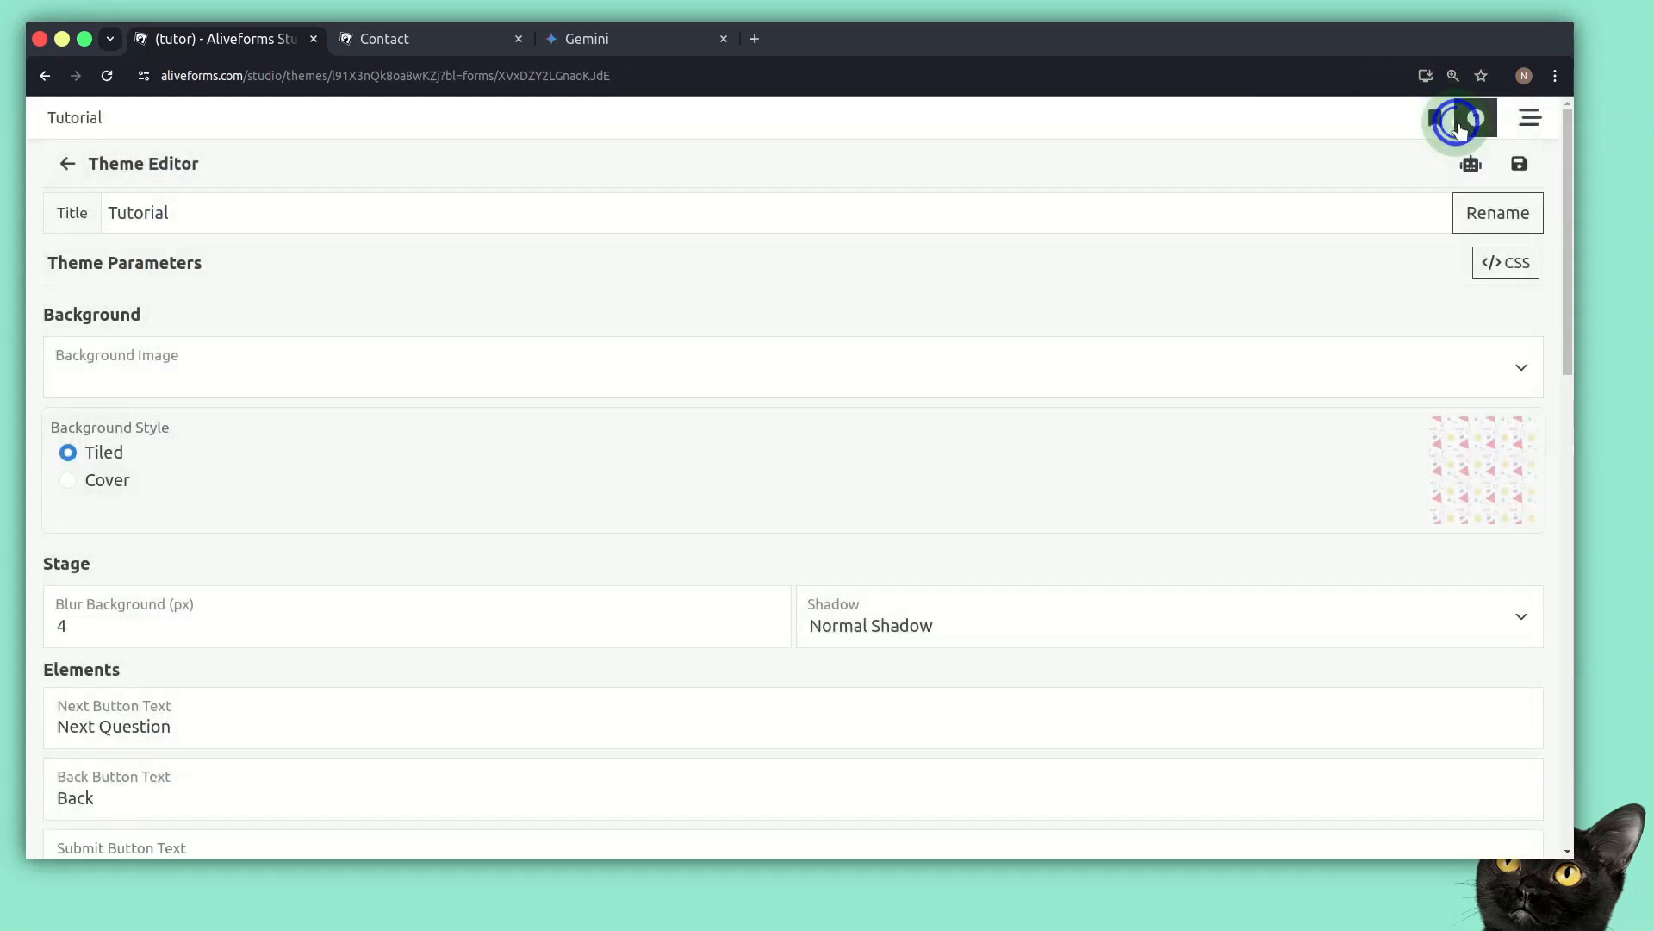
left_click(1518, 163)
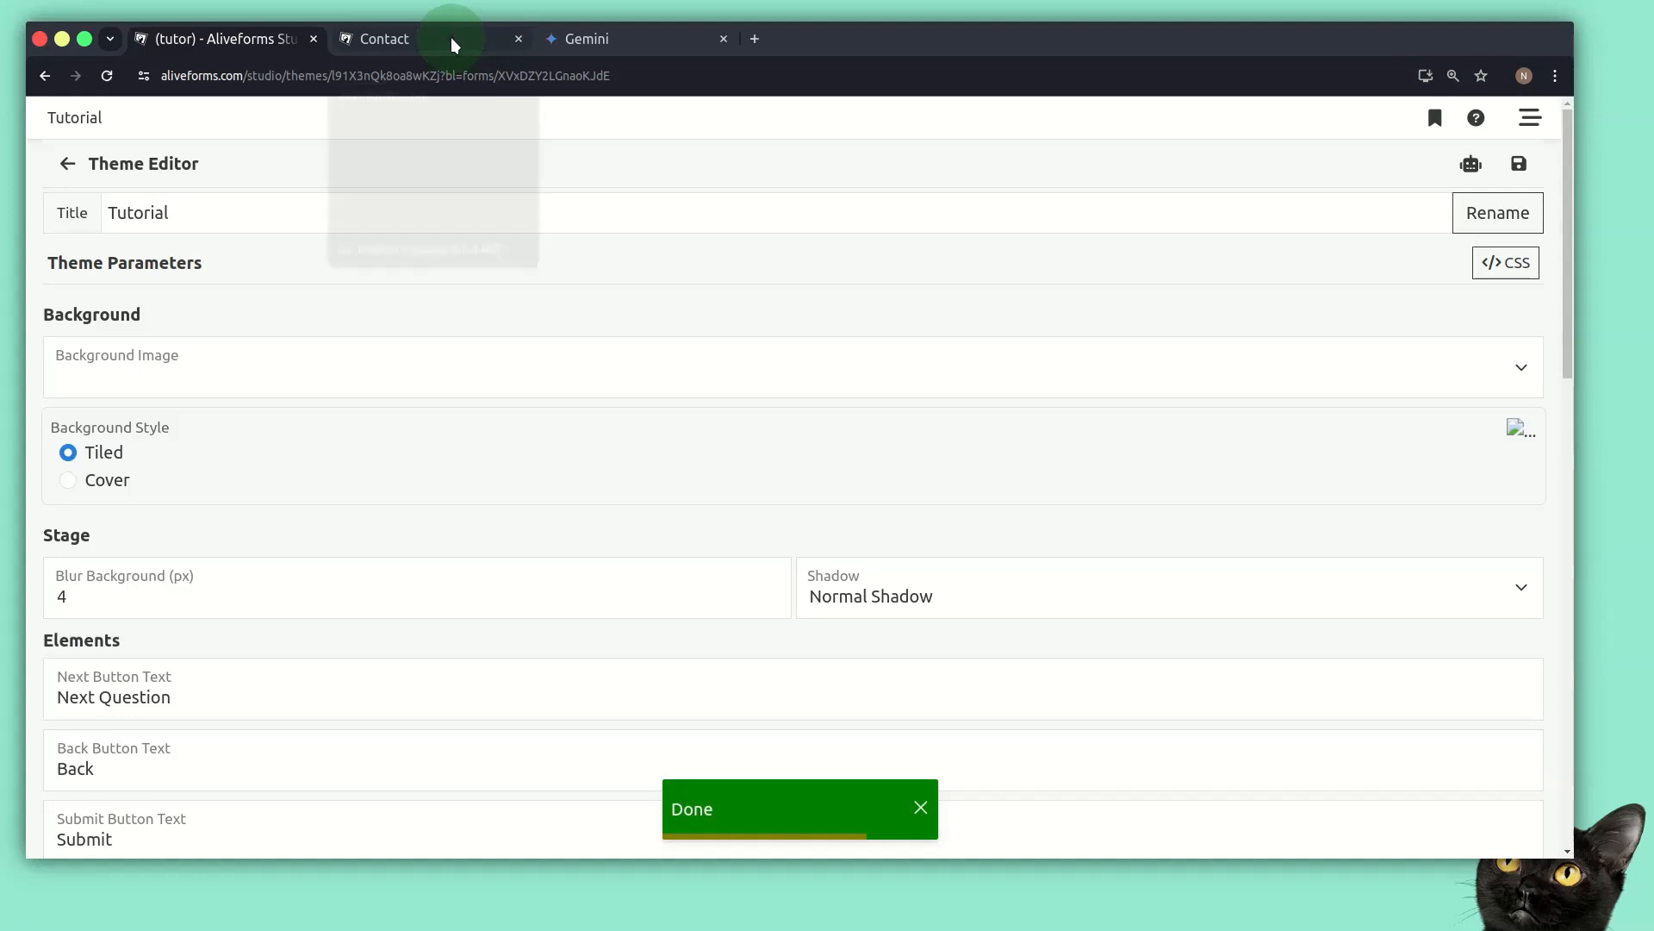
Reload the live Contact form, check the new theme through the second question, and return to the theme editor
left_click(451, 38)
key("ctrl+r")
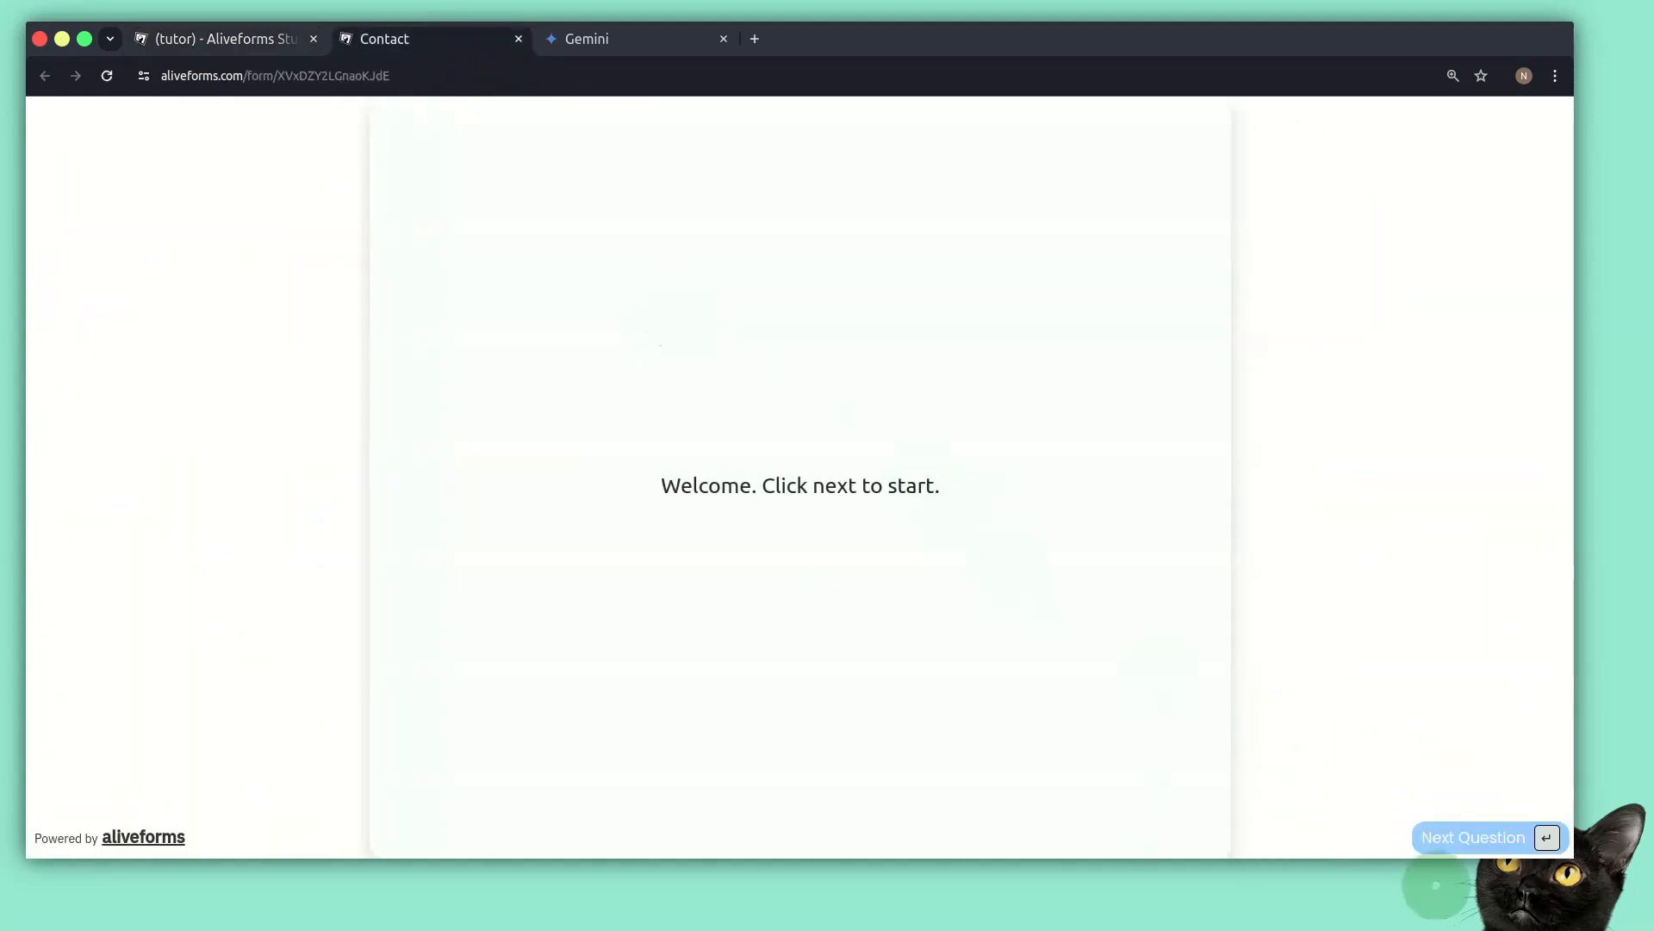
left_click(1474, 843)
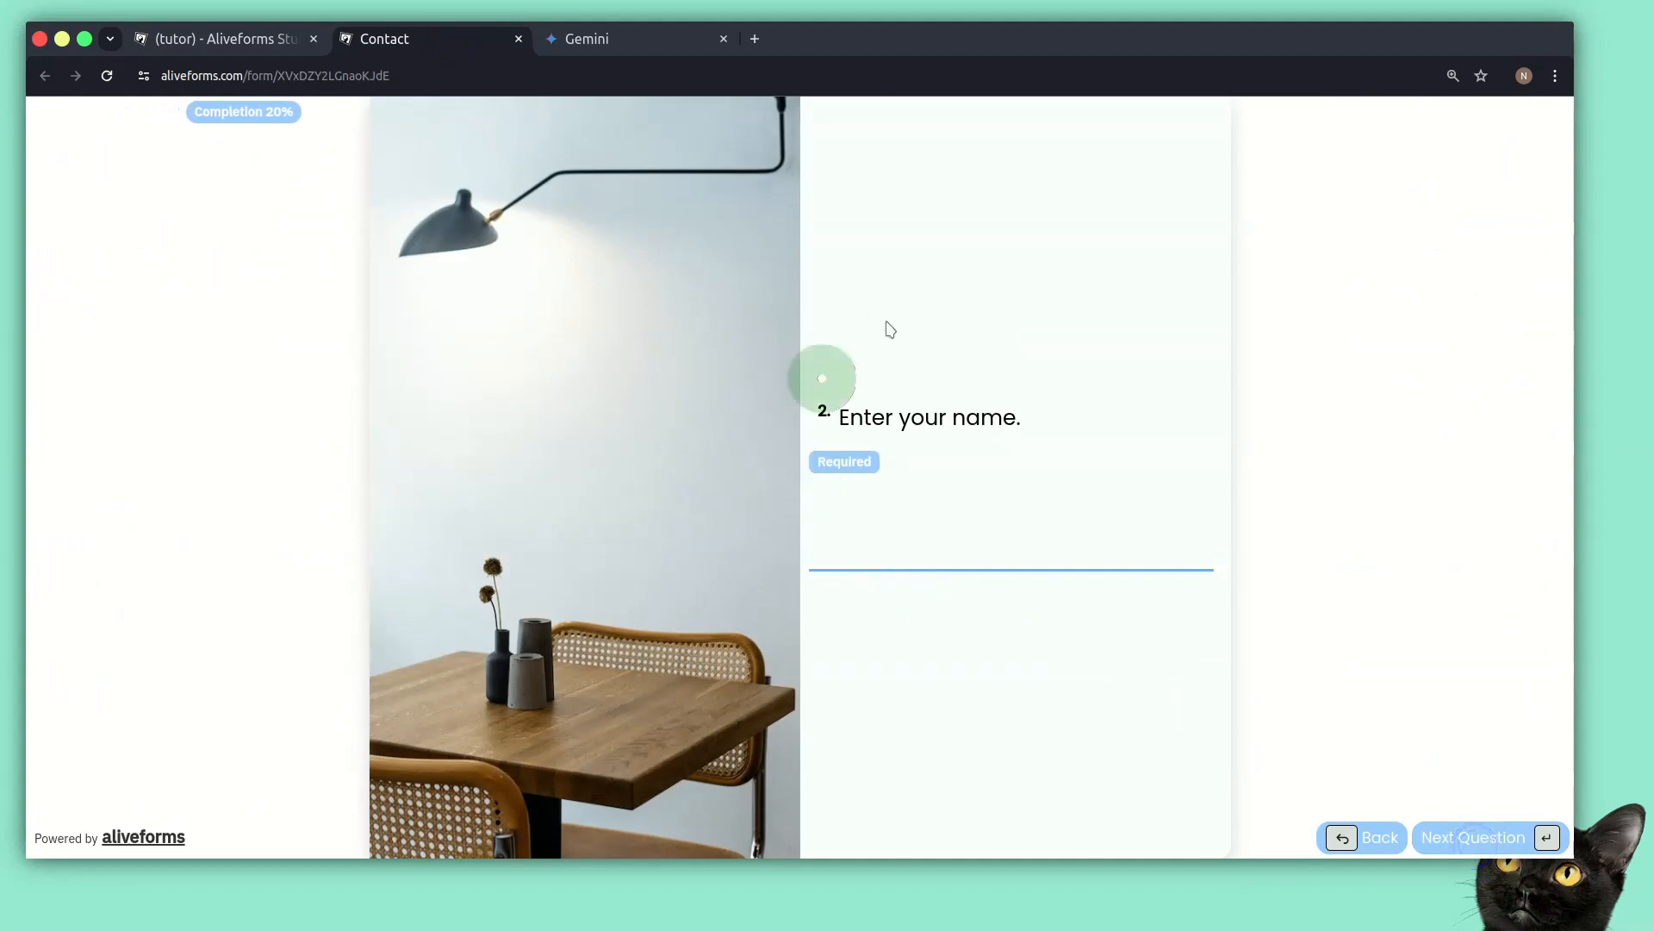
left_click(238, 39)
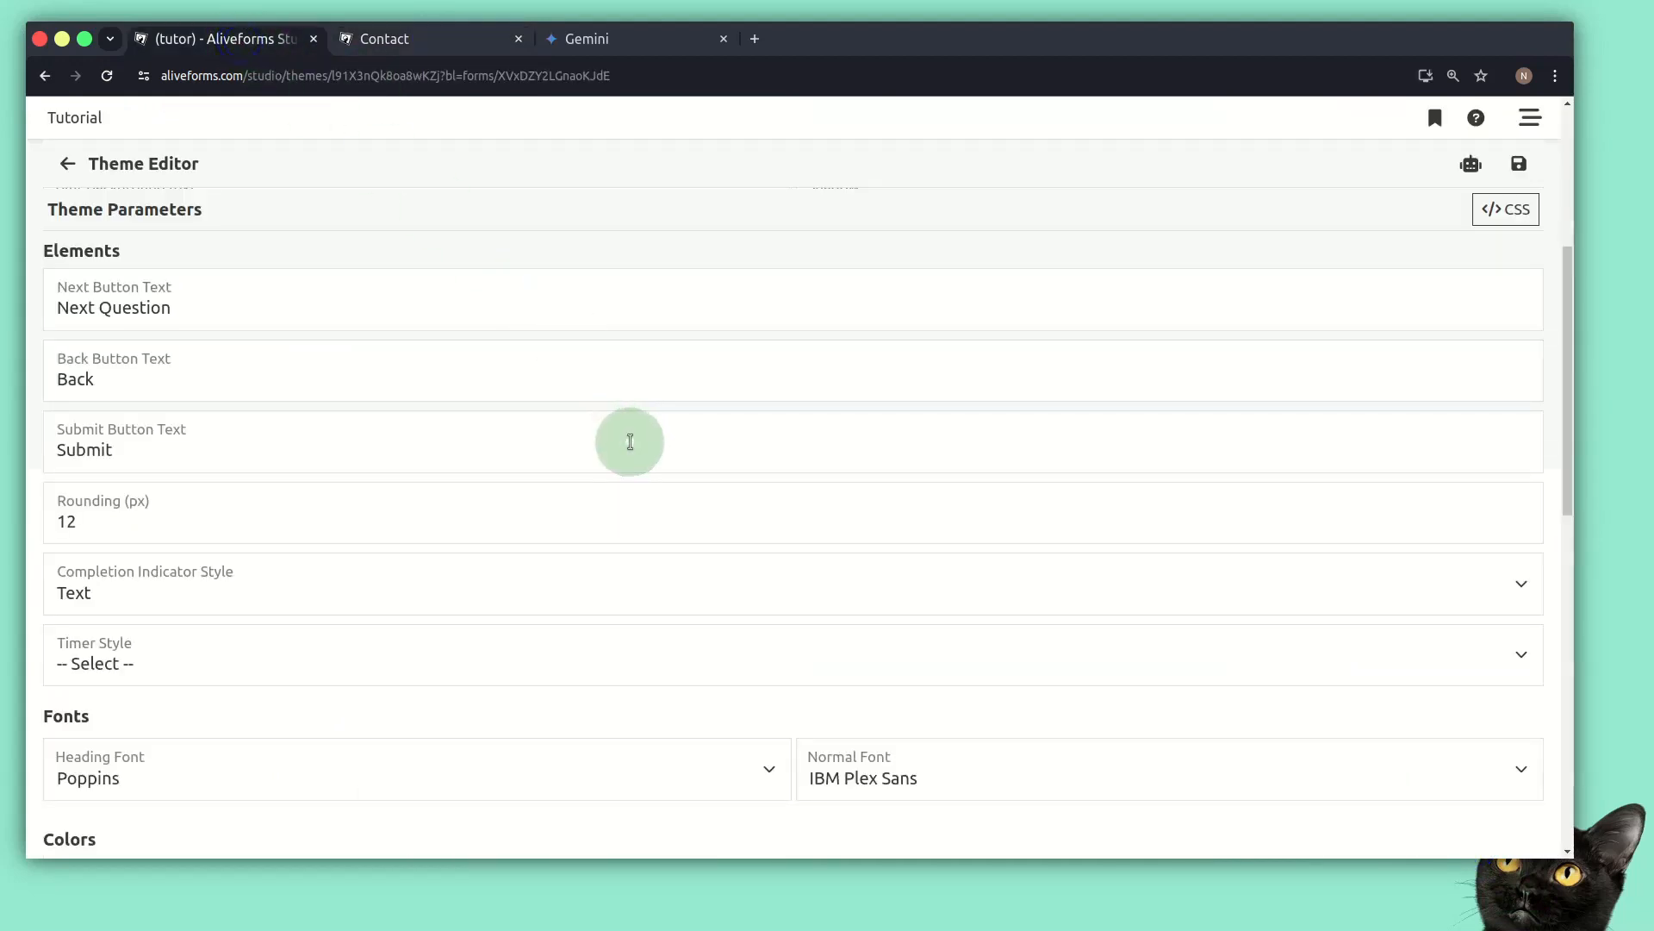